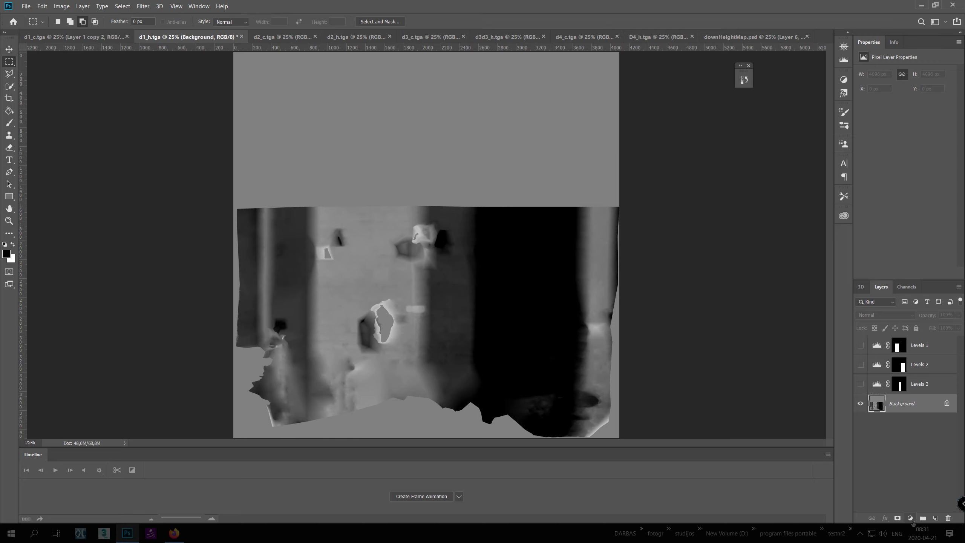
Step: Add a Levels adjustment directly above the Background layer with black input 78, midtones 0.91 and white input 255
{"action": "left_click", "coordinate": [911, 518]}
{"action": "left_click", "coordinate": [904, 394]}
{"action": "left_click_drag", "start_coordinate": [912, 141], "coordinate": [920, 141]}
{"action": "left_click_drag", "start_coordinate": [872, 141], "coordinate": [898, 141]}
{"action": "left_click_drag", "start_coordinate": [930, 141], "coordinate": [929, 140]}
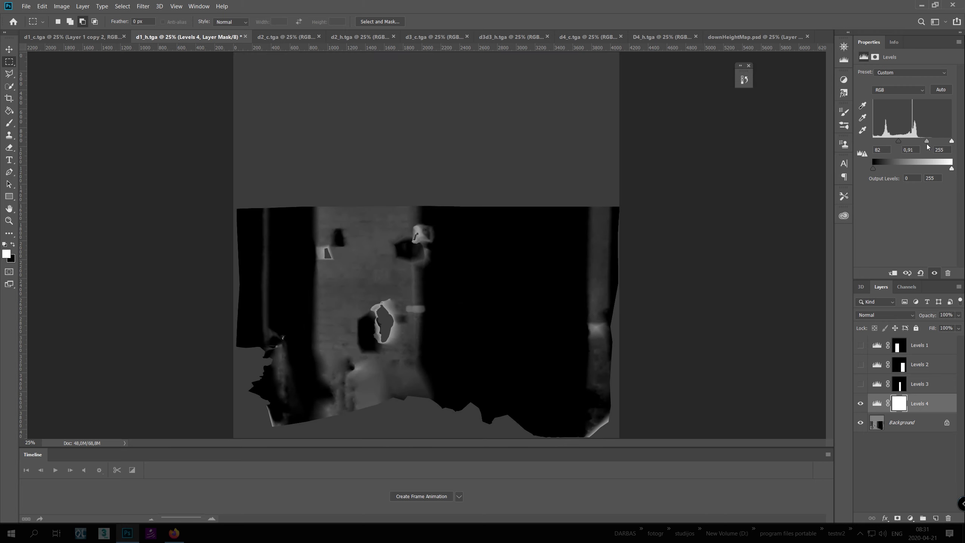
{"action": "left_click_drag", "start_coordinate": [900, 142], "coordinate": [897, 143]}
Step: Hide the new Levels adjustment and turn on the Levels 3, Levels 2 and Levels 1 layers
{"action": "left_click", "coordinate": [861, 403]}
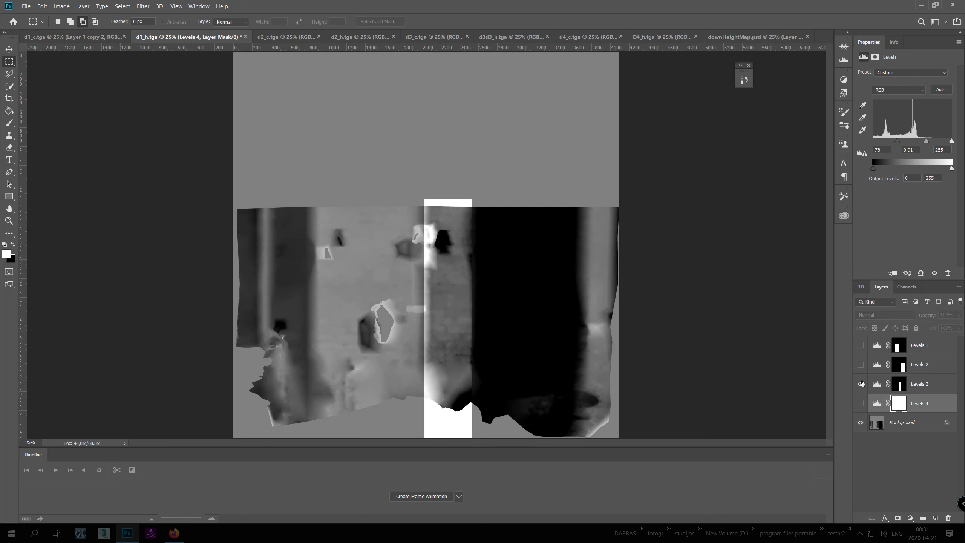
{"action": "left_click", "coordinate": [919, 384]}
{"action": "left_click", "coordinate": [860, 384]}
{"action": "left_click", "coordinate": [861, 365]}
{"action": "left_click", "coordinate": [860, 345]}
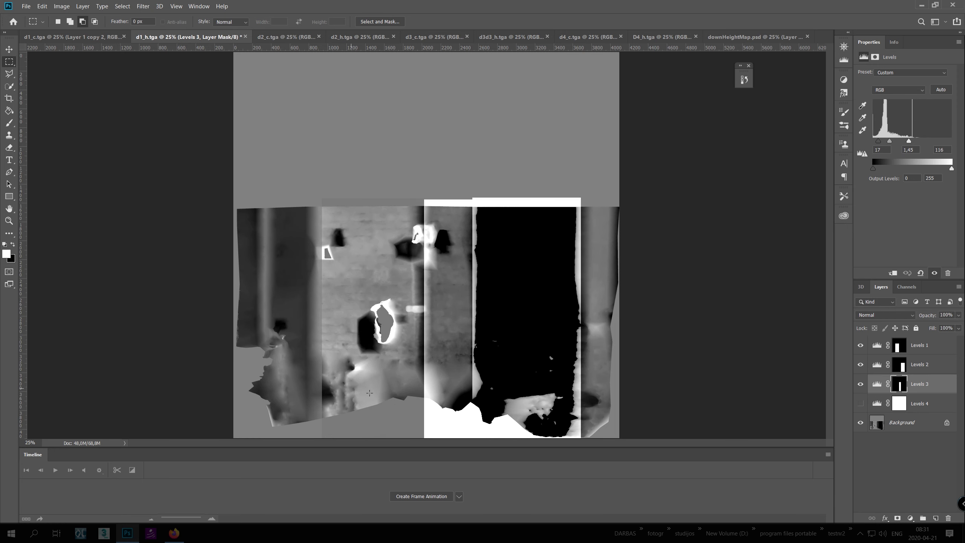
Step: In d1_c.tga, delete the Layer 1 copy 2 and old Background copy layers, and duplicate the Background layer
{"action": "left_click", "coordinate": [111, 40]}
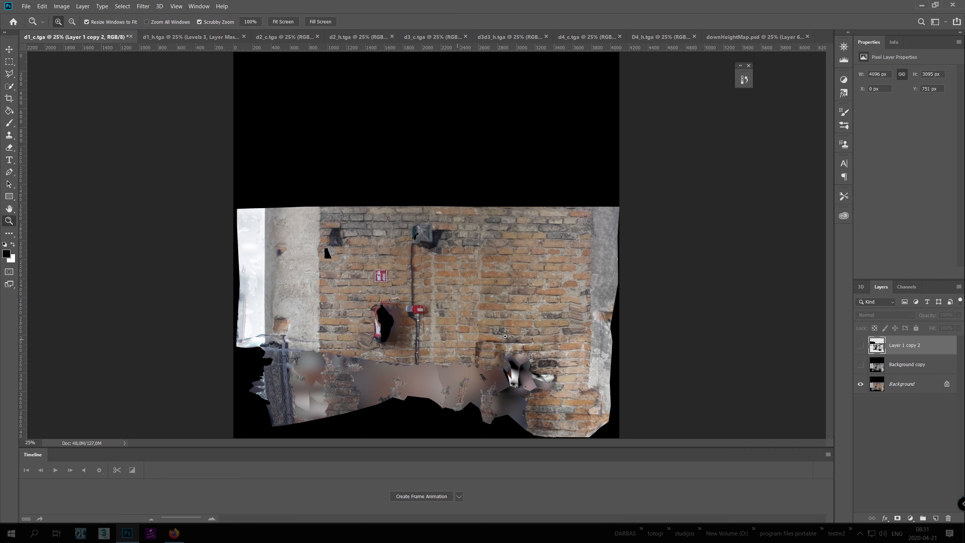
{"action": "left_click", "coordinate": [425, 300]}
{"action": "left_click", "coordinate": [893, 386]}
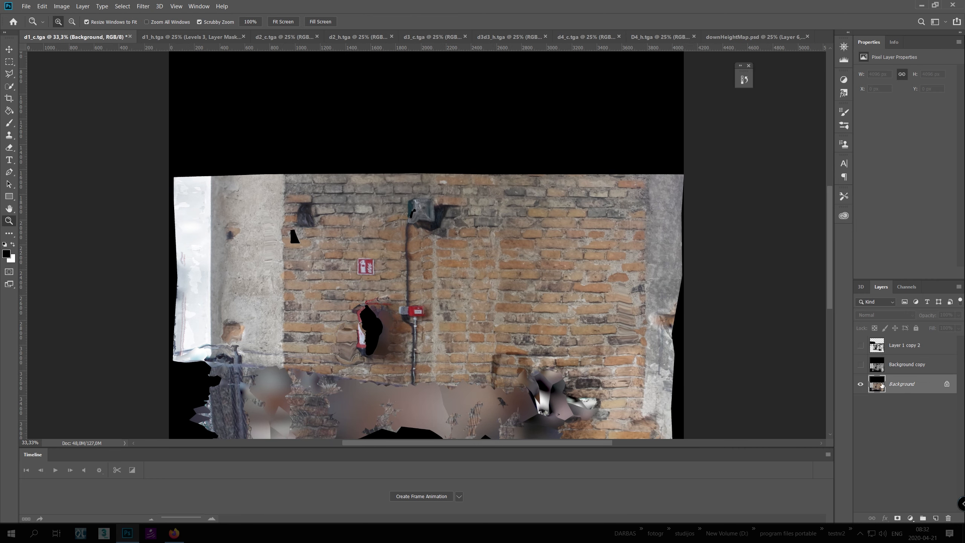
{"action": "left_click", "coordinate": [906, 365]}
{"action": "left_click", "coordinate": [906, 347], "text": "shift"}
{"action": "left_click_drag", "start_coordinate": [907, 366], "coordinate": [948, 518]}
{"action": "left_click_drag", "start_coordinate": [908, 347], "coordinate": [935, 518]}
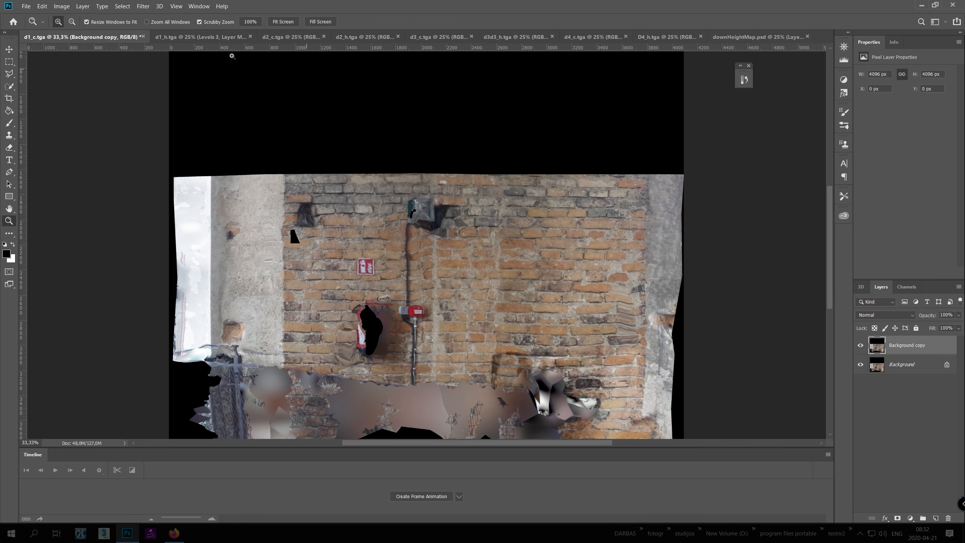
Step: Convert the Background copy to black and white with reds 138, yellows -25, greens 68, cyans 47 and blues about 72
{"action": "left_click", "coordinate": [61, 6]}
{"action": "mouse_move", "coordinate": [137, 30]}
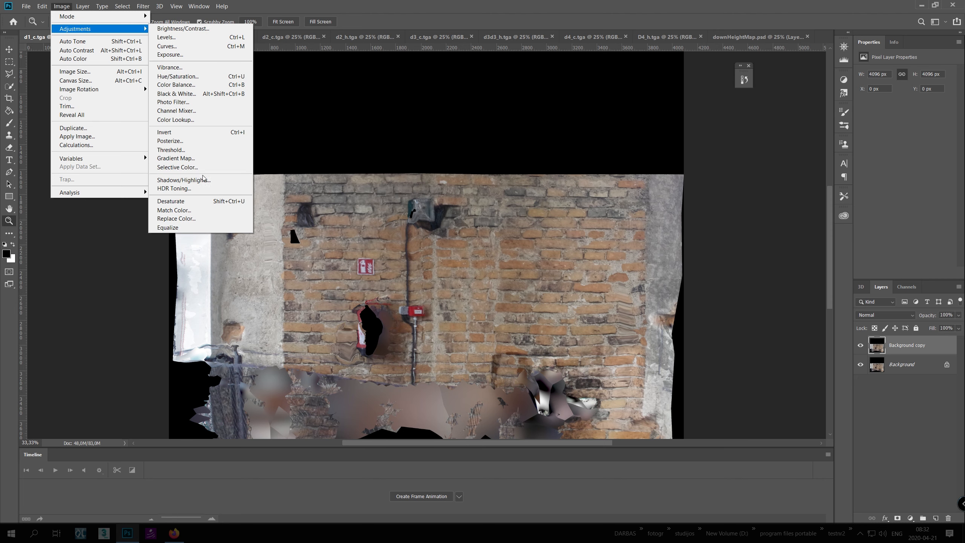
{"action": "left_click", "coordinate": [177, 94]}
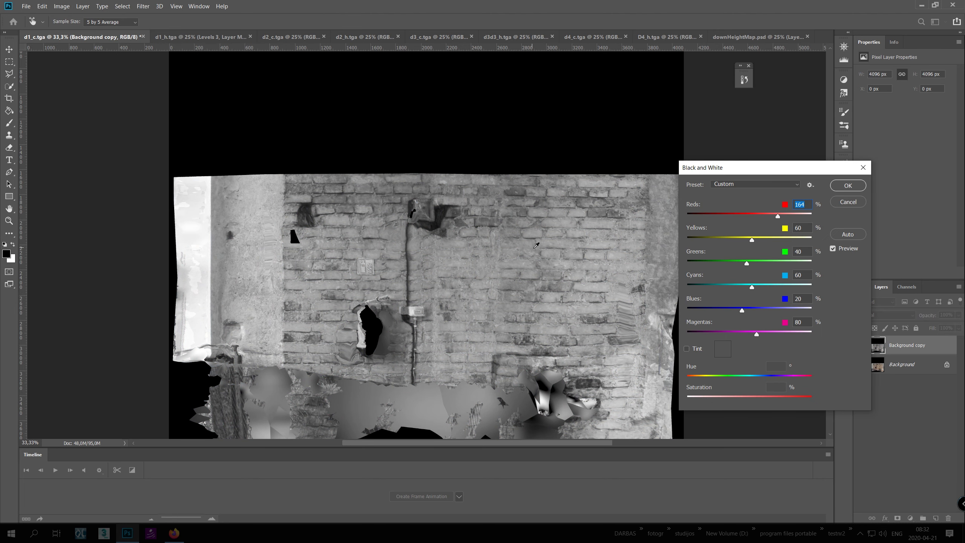
{"action": "left_click_drag", "start_coordinate": [750, 240], "coordinate": [730, 239]}
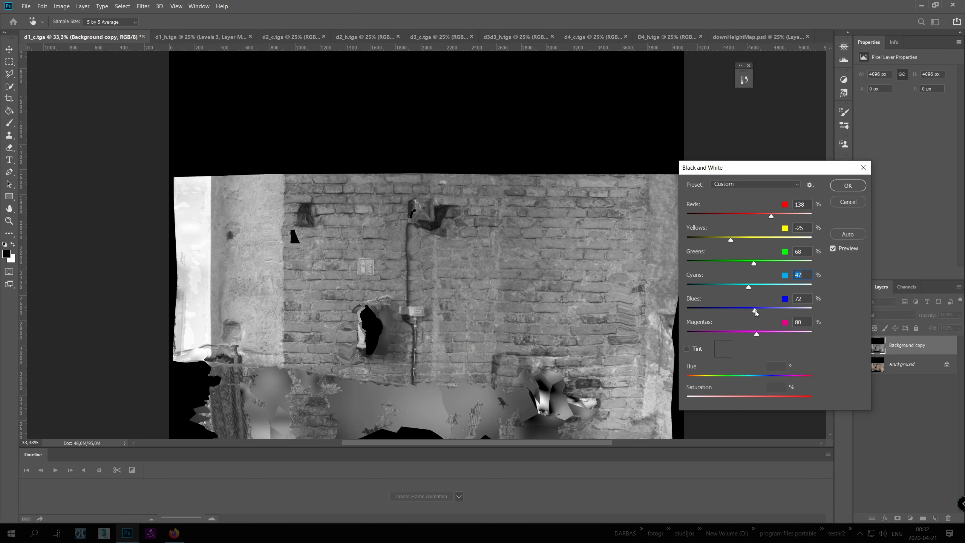
{"action": "left_click", "coordinate": [856, 187]}
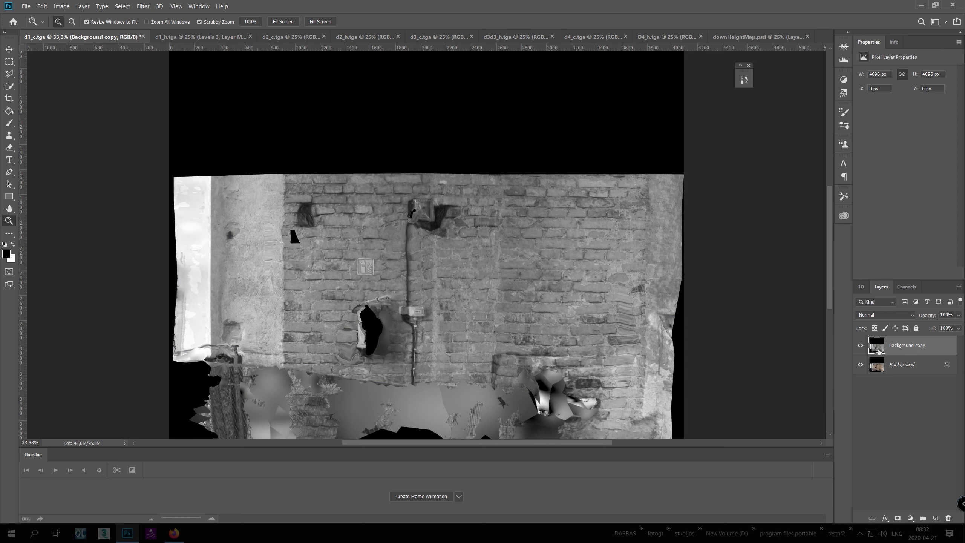
Step: Add a Levels adjustment above the Background copy with black input 69 and white input 179
{"action": "left_click", "coordinate": [910, 517]}
{"action": "left_click", "coordinate": [898, 397]}
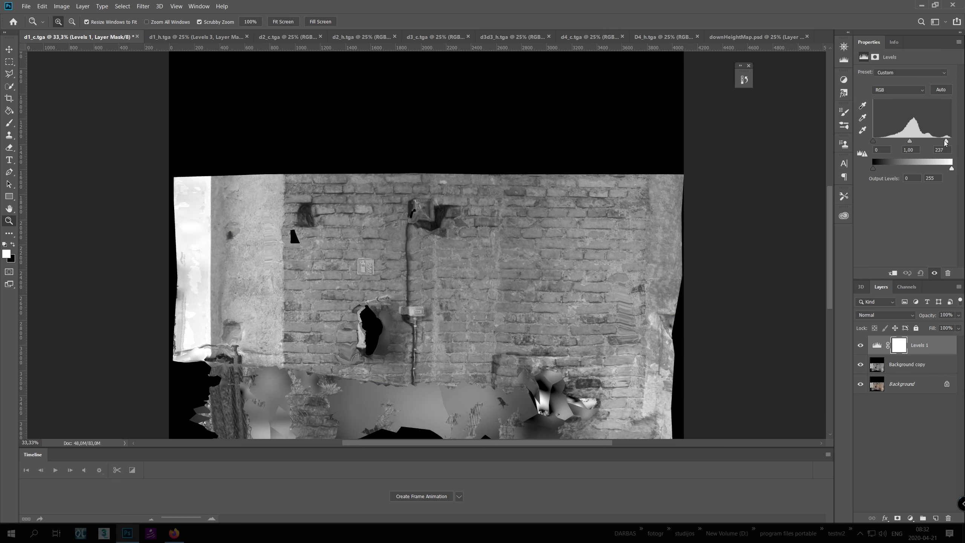
{"action": "left_click_drag", "start_coordinate": [945, 142], "coordinate": [894, 141]}
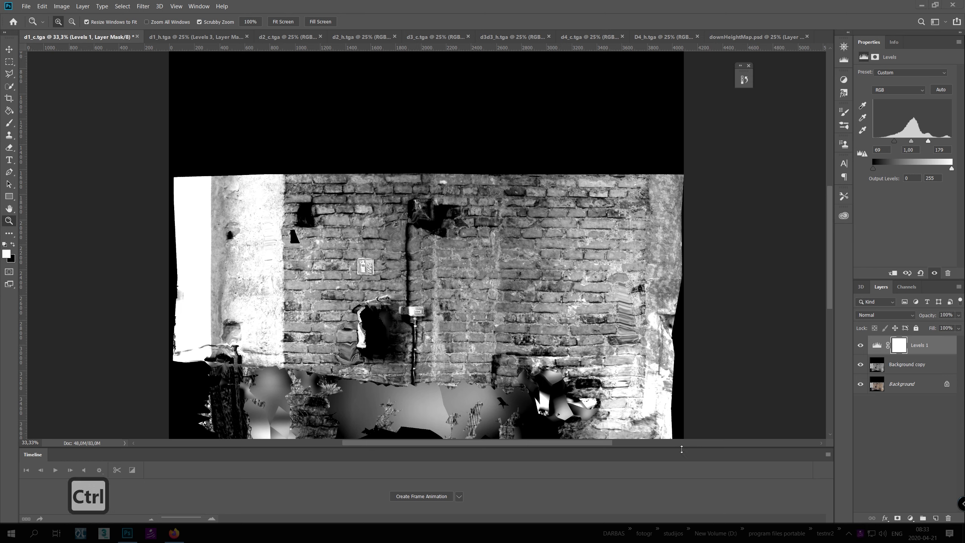
Step: Stamp the visible layers into a new layer on top and hide all the layers below it
{"action": "key", "text": "ctrl+alt+shift+e"}
{"action": "double_click", "coordinate": [926, 360]}
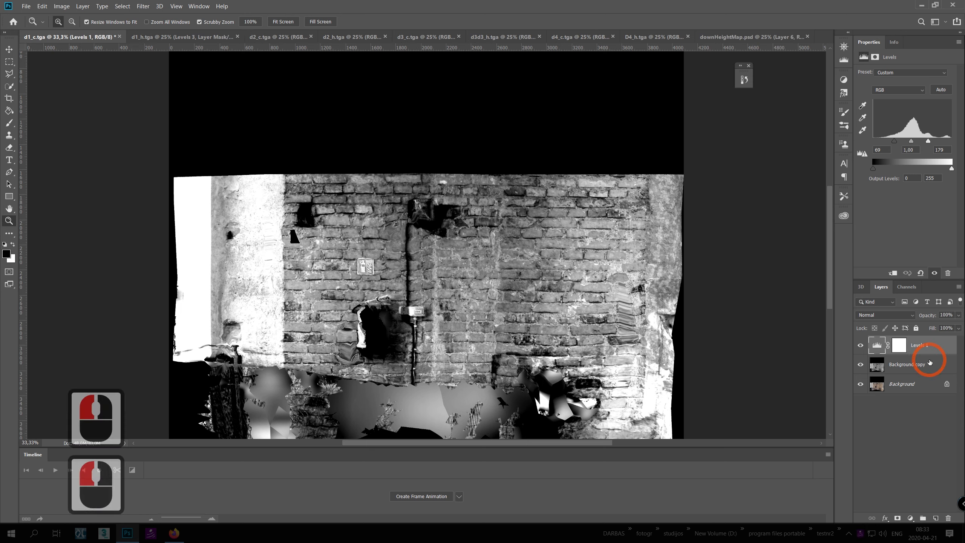
{"action": "key", "text": "ctrl+alt+shift+e"}
{"action": "left_click_drag", "start_coordinate": [860, 364], "coordinate": [852, 434]}
Step: Select the dark areas of Layer 1 with a Color Range shadows selection, adjusting the fuzziness
{"action": "left_click", "coordinate": [123, 6]}
{"action": "left_click", "coordinate": [145, 94]}
{"action": "left_click_drag", "start_coordinate": [454, 293], "coordinate": [502, 296]}
{"action": "left_click", "coordinate": [586, 259]}
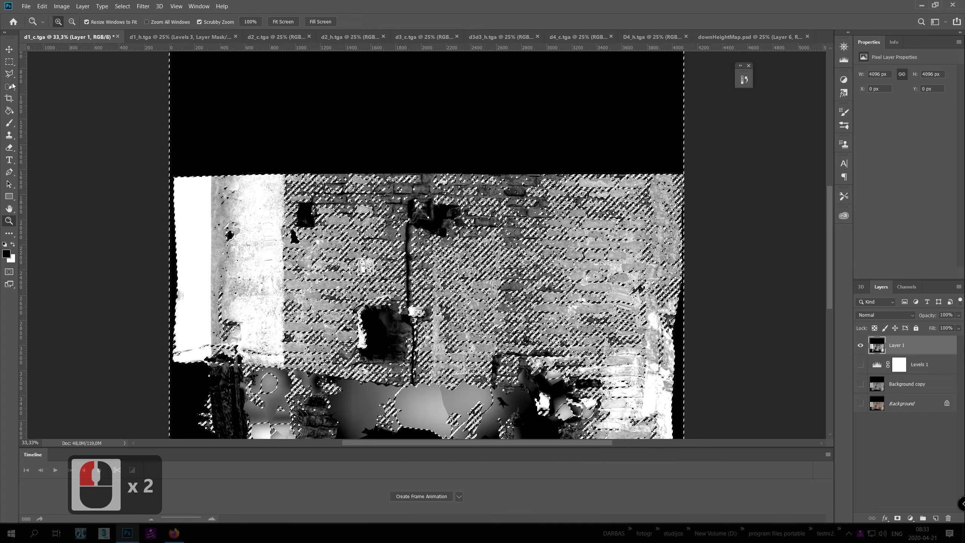
Step: Subtract the darker upper brick area from the selection with the Polygonal Lasso
{"action": "left_click", "coordinate": [10, 74]}
{"action": "left_click", "coordinate": [83, 21]}
{"action": "left_click", "coordinate": [188, 154]}
{"action": "left_click", "coordinate": [298, 175]}
{"action": "left_click", "coordinate": [312, 202]}
{"action": "left_click", "coordinate": [339, 212]}
{"action": "left_click", "coordinate": [448, 236]}
{"action": "left_click", "coordinate": [460, 237]}
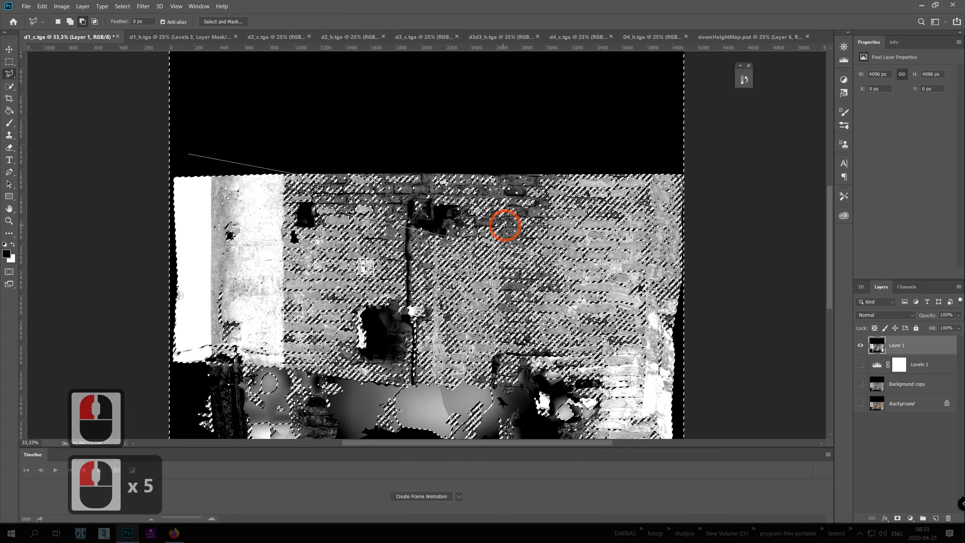
{"action": "left_click", "coordinate": [512, 238]}
{"action": "left_click", "coordinate": [523, 227]}
{"action": "left_click", "coordinate": [548, 215]}
{"action": "left_click", "coordinate": [577, 169]}
{"action": "double_click", "coordinate": [379, 116]}
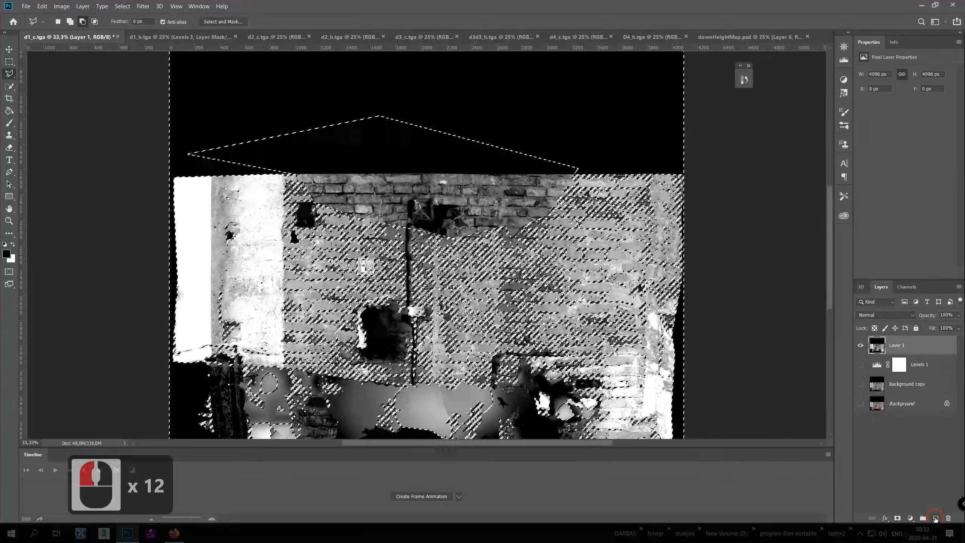
Step: Create a new layer, brush black over the selected shadow areas of the wall, and hide Layer 1
{"action": "left_click", "coordinate": [935, 518]}
{"action": "key", "text": "b"}
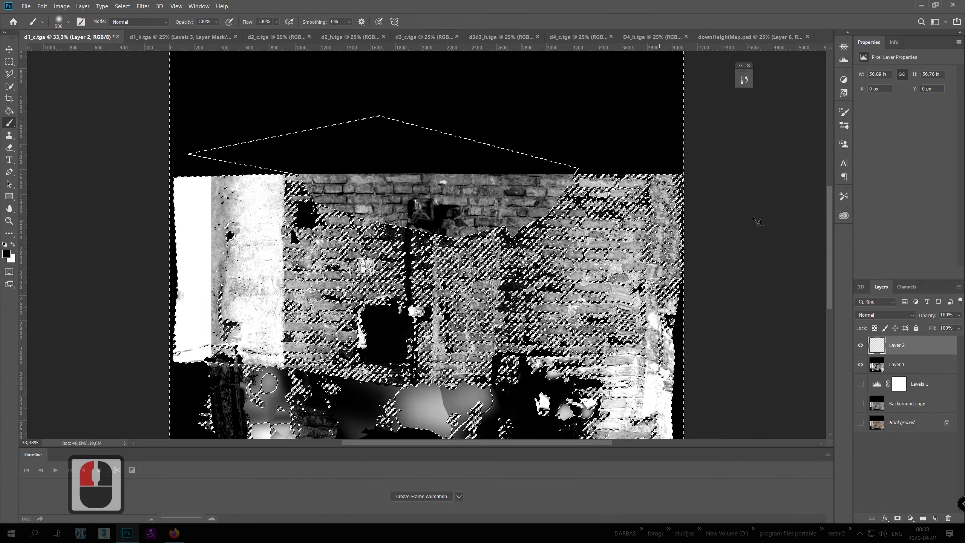
{"action": "left_click", "coordinate": [860, 364]}
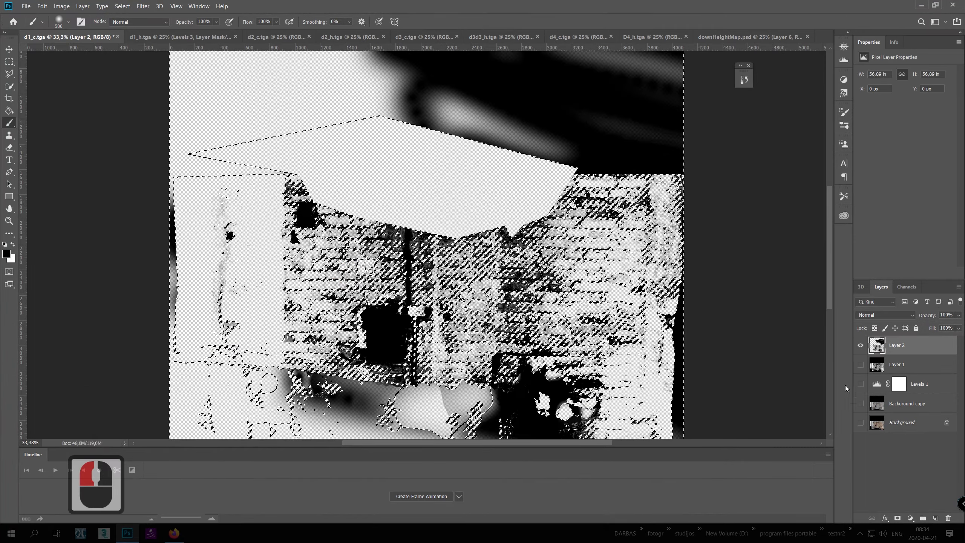
Step: Show Layer 1 instead of Layer 2 and outline the darker upper brick area with a new Polygonal Lasso selection
{"action": "left_click", "coordinate": [860, 345]}
{"action": "left_click", "coordinate": [860, 364]}
{"action": "left_click", "coordinate": [9, 74]}
{"action": "left_click", "coordinate": [175, 101]}
{"action": "left_click", "coordinate": [151, 146]}
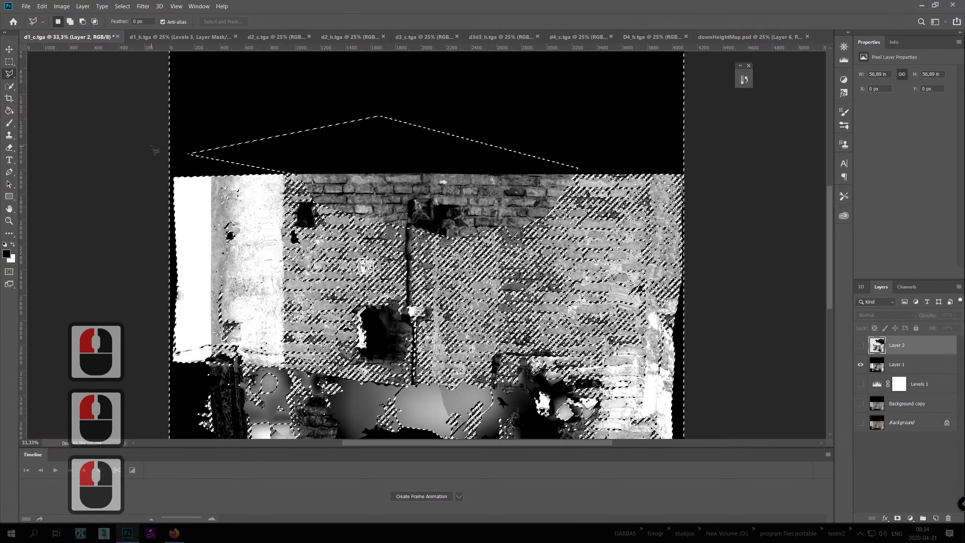
{"action": "left_click", "coordinate": [305, 182]}
{"action": "left_click", "coordinate": [318, 207]}
{"action": "left_click", "coordinate": [466, 245]}
{"action": "left_click", "coordinate": [531, 221]}
{"action": "left_click", "coordinate": [608, 214]}
{"action": "left_click", "coordinate": [613, 153]}
{"action": "double_click", "coordinate": [444, 114]}
Step: Restrict the selection to Layer 1's shadows using Color Range with fuzziness 34% and range 65
{"action": "left_click", "coordinate": [897, 364]}
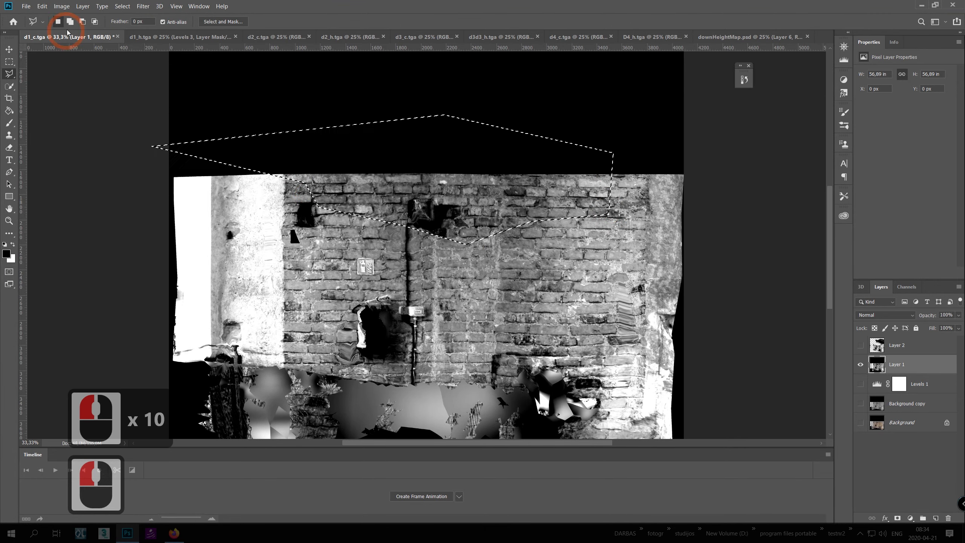
{"action": "left_click", "coordinate": [123, 6]}
{"action": "left_click", "coordinate": [152, 93]}
{"action": "left_click", "coordinate": [472, 290]}
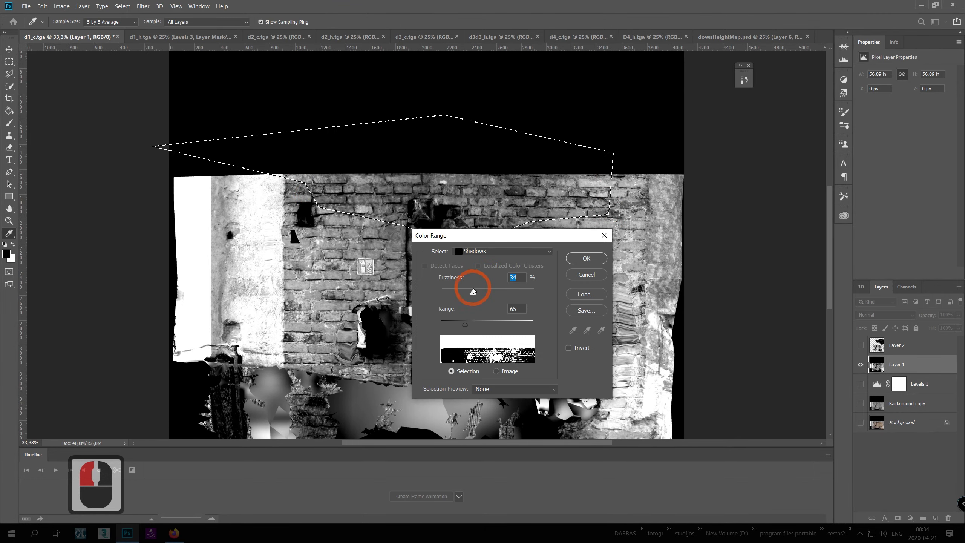
{"action": "left_click", "coordinate": [585, 258]}
Step: Hide Layer 1, show Layer 2, and brush black over the selected upper brick shadows on Layer 2
{"action": "left_click", "coordinate": [860, 364]}
{"action": "left_click", "coordinate": [860, 345]}
{"action": "left_click", "coordinate": [877, 345]}
{"action": "left_click", "coordinate": [9, 123]}
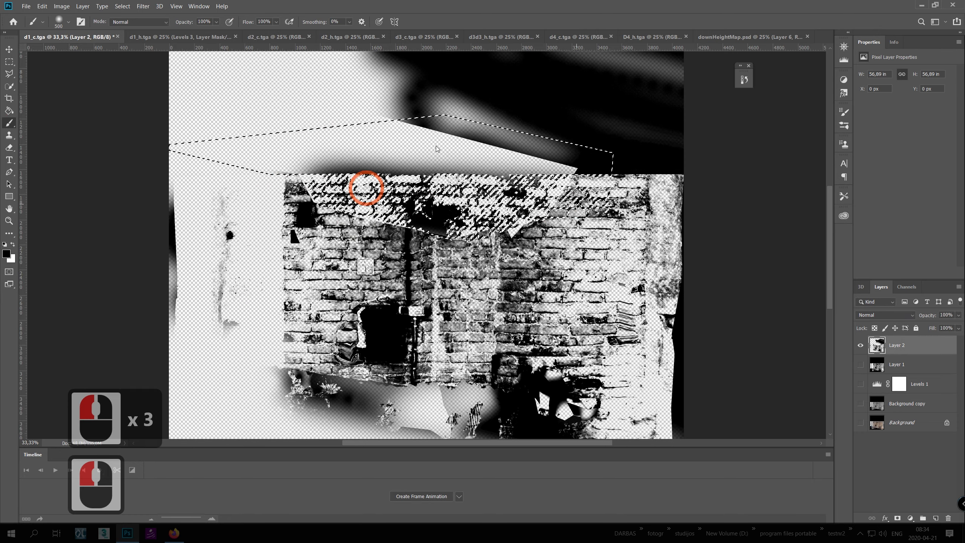
{"action": "left_click_drag", "start_coordinate": [436, 149], "coordinate": [582, 234]}
Step: Clear the selection, duplicate Layer 2 and merge the copy down to strengthen the painted shadows
{"action": "left_click", "coordinate": [9, 62]}
{"action": "left_click", "coordinate": [132, 122]}
{"action": "left_click", "coordinate": [58, 21]}
{"action": "left_click", "coordinate": [211, 166]}
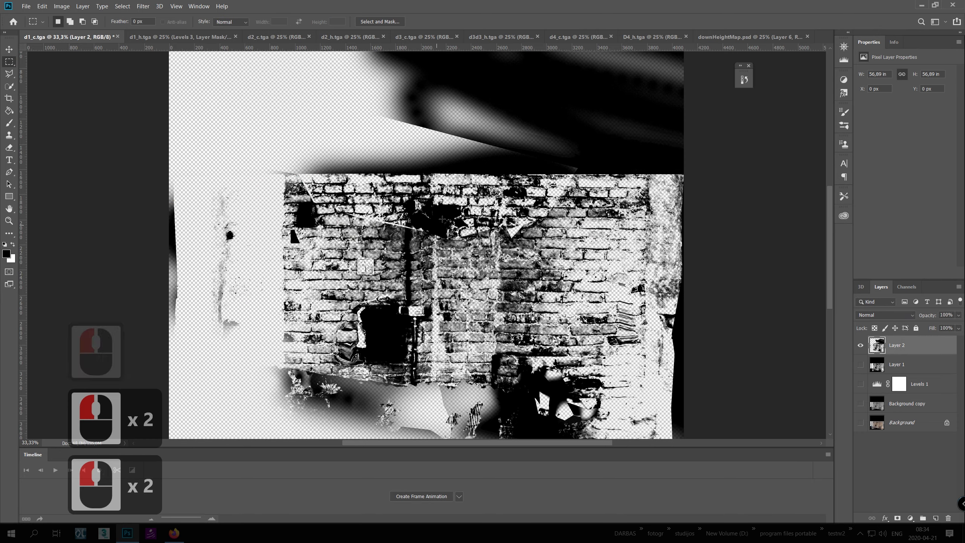
{"action": "left_click_drag", "start_coordinate": [920, 350], "coordinate": [935, 518]}
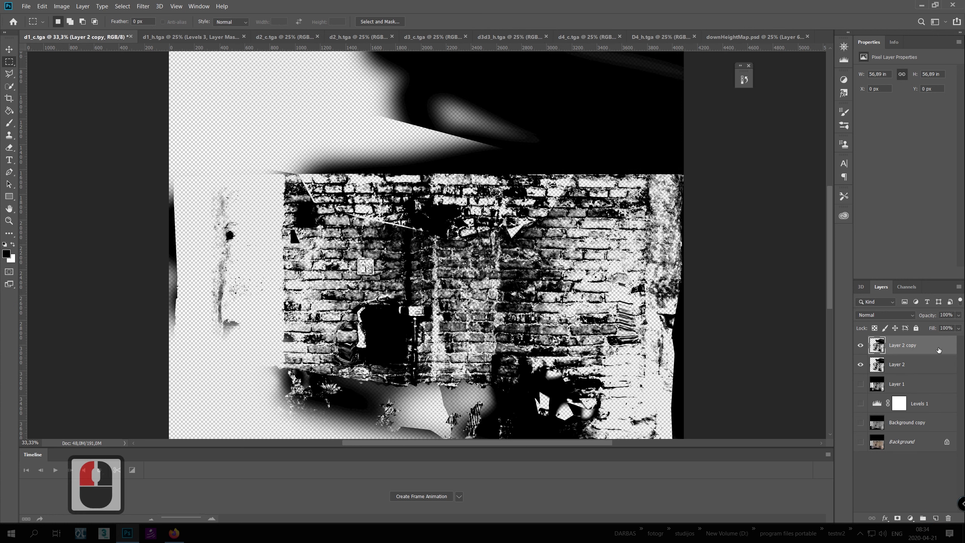
{"action": "key", "text": "ctrl+e"}
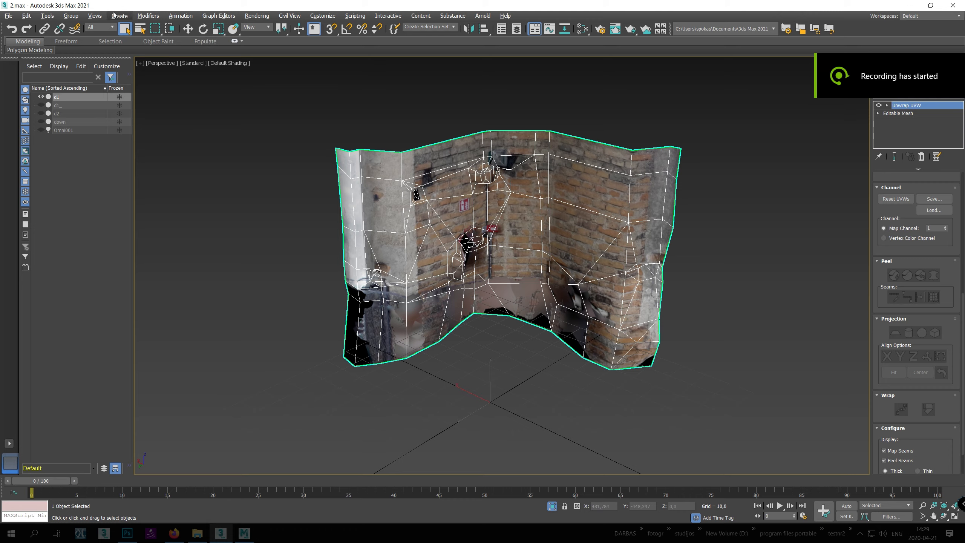
Step: In 3ds Max, add an Edit Poly modifier to d1 and extend the wall's left border edges outward into a new strip
{"action": "left_click", "coordinate": [148, 16]}
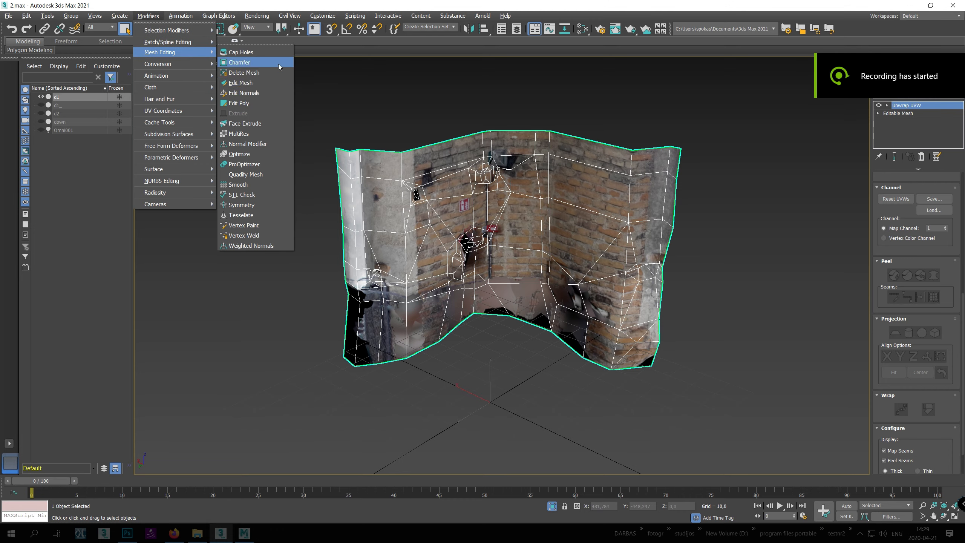
{"action": "left_click", "coordinate": [255, 103]}
{"action": "key", "text": "2"}
{"action": "left_click", "coordinate": [333, 184]}
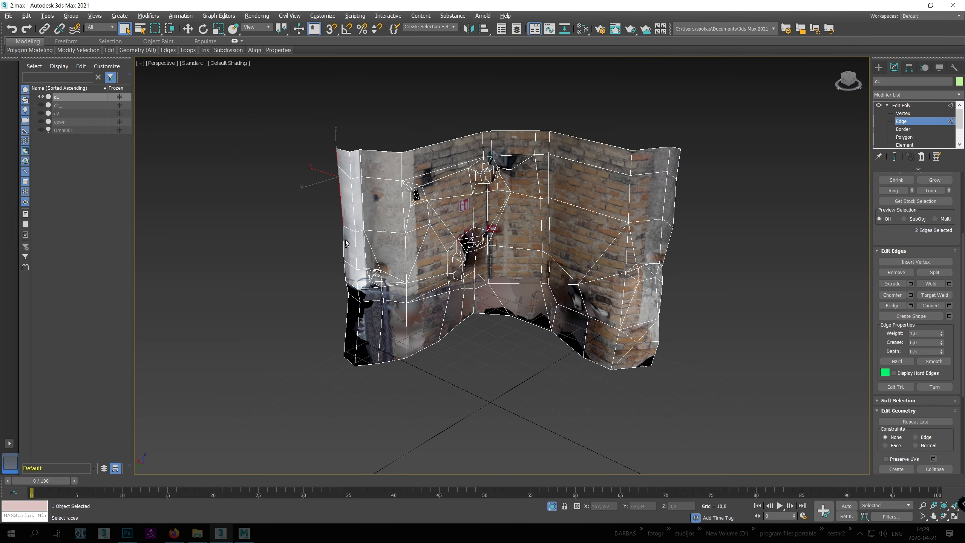
{"action": "left_click", "coordinate": [187, 29]}
{"action": "left_click_drag", "start_coordinate": [323, 240], "coordinate": [300, 233], "text": "shift"}
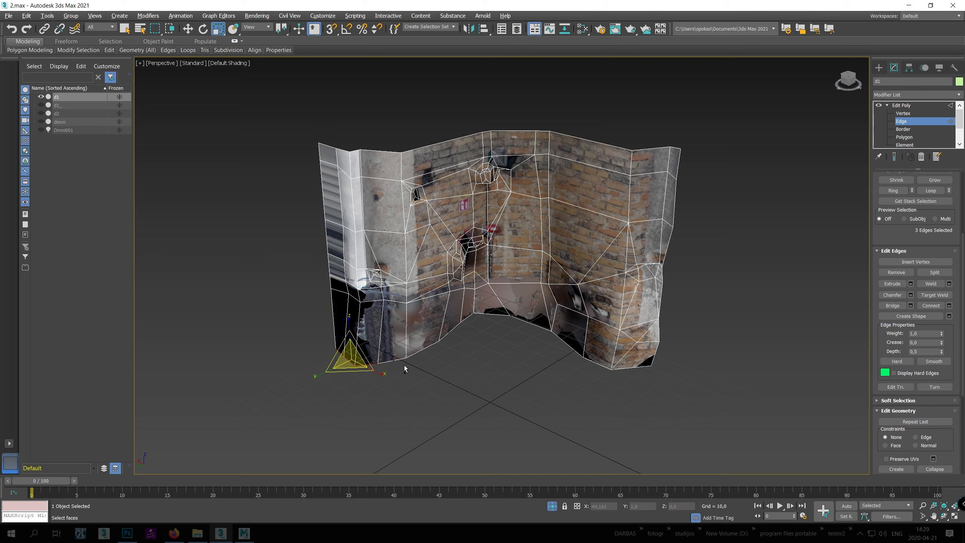
Step: Select the wall's lower border edges and extend them downward into a new strip of polygons
{"action": "left_click", "coordinate": [586, 358], "text": "ctrl"}
{"action": "right_click", "coordinate": [626, 364]}
{"action": "left_click", "coordinate": [639, 375]}
{"action": "left_click_drag", "start_coordinate": [657, 361], "coordinate": [661, 386], "text": "shift"}
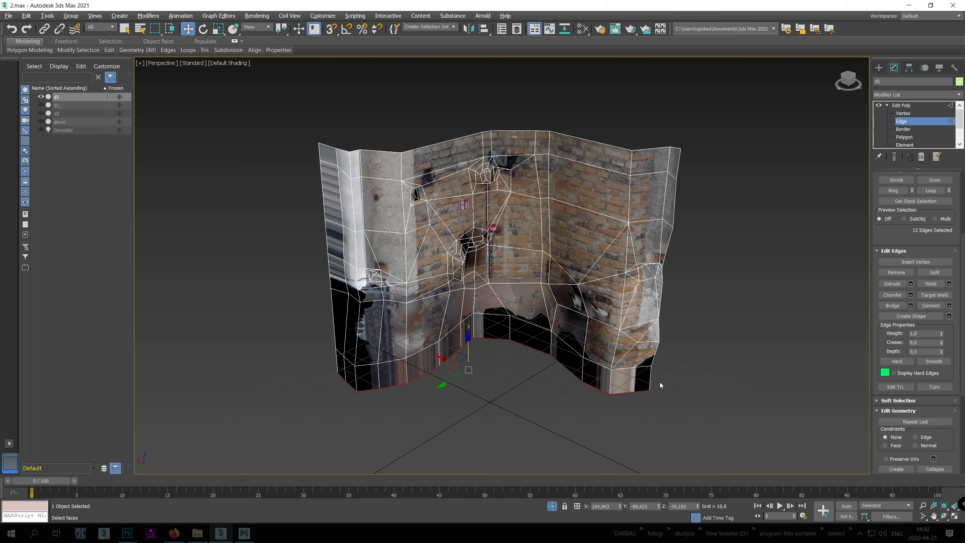
Step: Select the wall's right border edges and extend them outward into a new strip of polygons
{"action": "left_click", "coordinate": [679, 175], "text": "ctrl"}
{"action": "middle_click_drag", "start_coordinate": [679, 176], "coordinate": [652, 278], "text": "alt"}
{"action": "left_click_drag", "start_coordinate": [646, 291], "coordinate": [663, 284], "text": "shift"}
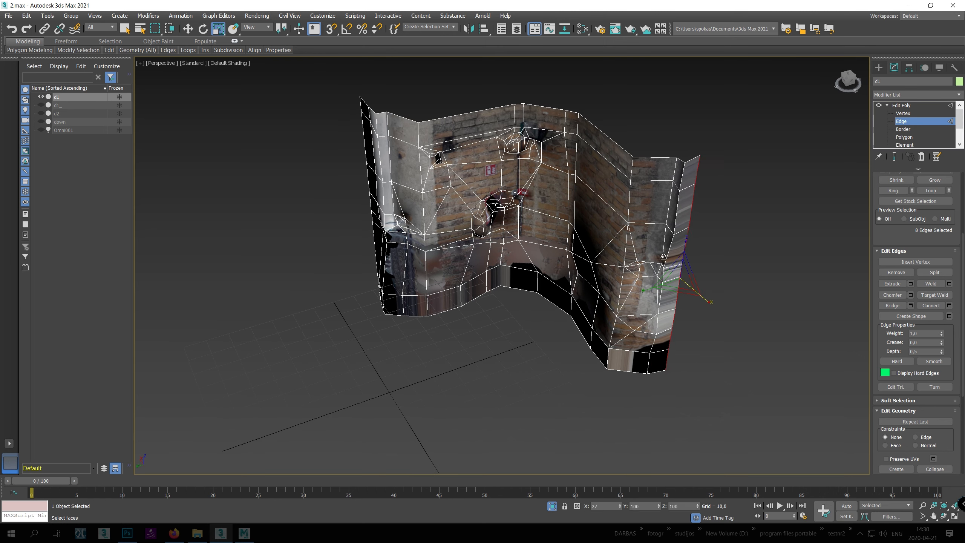
Step: Add an Unwrap UVW modifier on top of the Edit Poly and open the UV editor
{"action": "left_click", "coordinate": [148, 15]}
{"action": "mouse_move", "coordinate": [178, 107]}
{"action": "left_click", "coordinate": [243, 151]}
{"action": "left_click", "coordinate": [915, 252]}
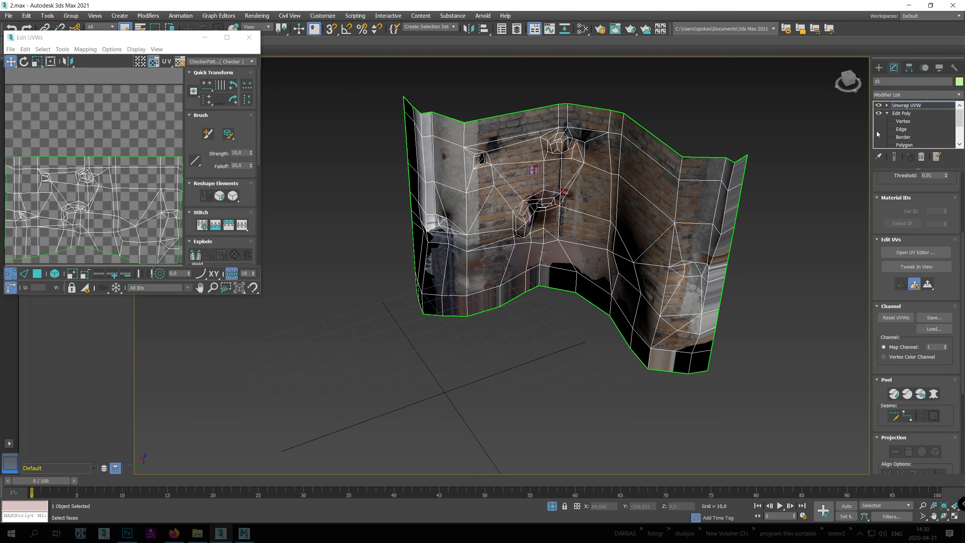
Step: Select the polygons of the wall's new right strip, pelt-map them and move their UVs outside the texture square
{"action": "left_click", "coordinate": [910, 132]}
{"action": "mouse_move", "coordinate": [740, 167]}
{"action": "left_mouse_down"}
{"action": "mouse_move", "coordinate": [726, 278]}
{"action": "mouse_move", "coordinate": [698, 364]}
{"action": "left_mouse_up"}
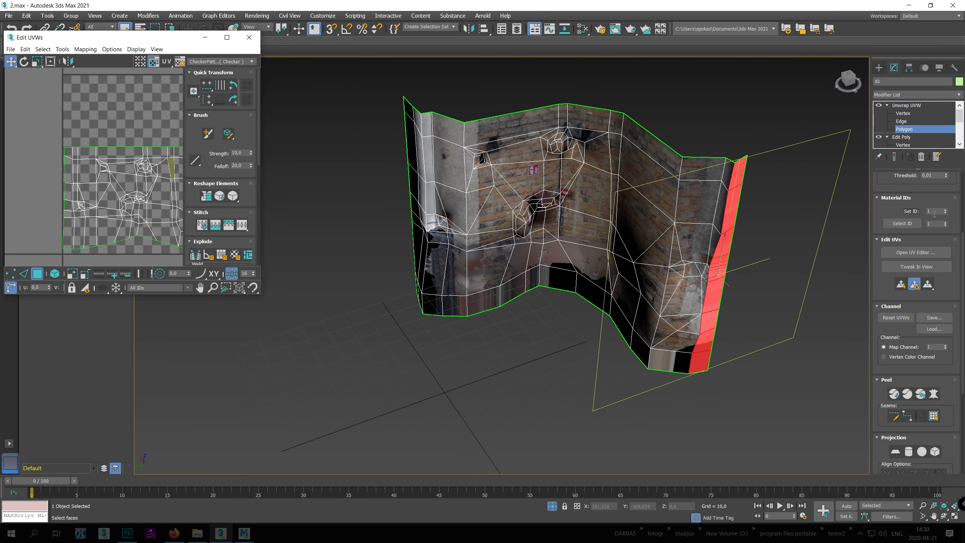
{"action": "left_click", "coordinate": [932, 393]}
{"action": "left_click", "coordinate": [461, 170]}
{"action": "left_click", "coordinate": [461, 215]}
{"action": "left_click", "coordinate": [505, 380]}
{"action": "middle_click_drag", "start_coordinate": [103, 146], "coordinate": [138, 157]}
{"action": "left_click_drag", "start_coordinate": [131, 157], "coordinate": [43, 157]}
Step: Pelt-map the polygons of the wall's new left strip and move their UVs outside the texture square
{"action": "middle_click_drag", "start_coordinate": [289, 197], "coordinate": [375, 179], "text": "alt"}
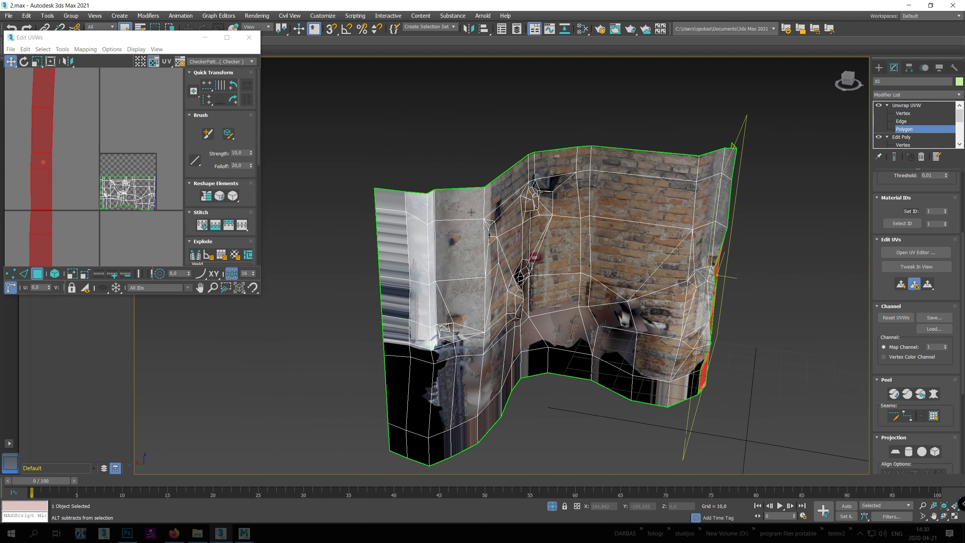
{"action": "left_click_drag", "start_coordinate": [382, 178], "coordinate": [398, 473]}
{"action": "left_click", "coordinate": [932, 393]}
{"action": "left_click", "coordinate": [462, 170]}
{"action": "left_click", "coordinate": [461, 216]}
{"action": "left_click", "coordinate": [505, 380]}
{"action": "left_click_drag", "start_coordinate": [91, 131], "coordinate": [30, 130]}
Step: Select the polygons of the new strip along the wall's lower border and pelt-map them
{"action": "left_click", "coordinate": [418, 447]}
{"action": "left_click", "coordinate": [440, 445], "text": "ctrl"}
{"action": "left_click_drag", "start_coordinate": [518, 367], "coordinate": [517, 366], "text": "ctrl"}
{"action": "left_click", "coordinate": [626, 395], "text": "ctrl"}
{"action": "left_click_drag", "start_coordinate": [638, 397], "coordinate": [710, 421], "text": "ctrl"}
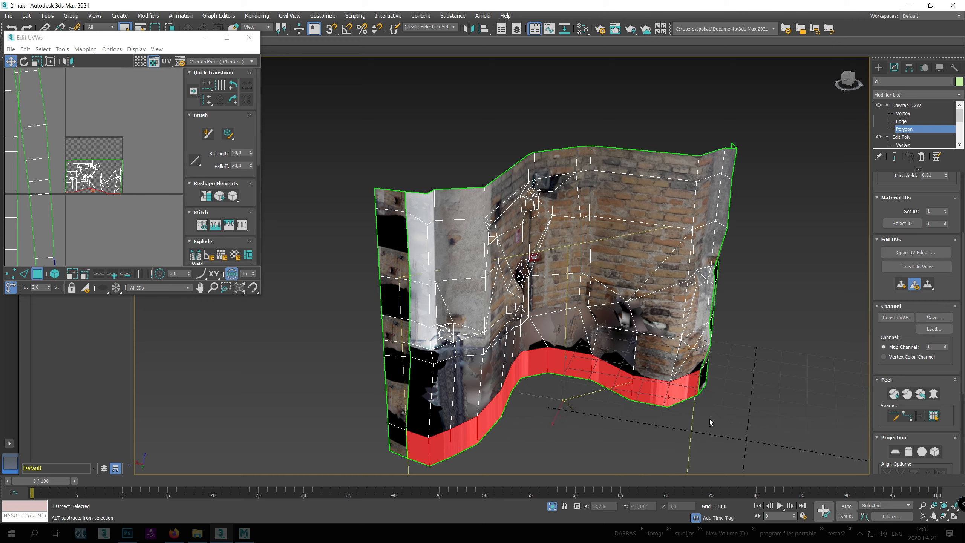
{"action": "middle_click_drag", "start_coordinate": [711, 422], "coordinate": [662, 417], "text": "alt"}
{"action": "left_click", "coordinate": [933, 393]}
{"action": "left_click", "coordinate": [467, 171]}
{"action": "left_click", "coordinate": [462, 215]}
{"action": "left_click", "coordinate": [505, 380]}
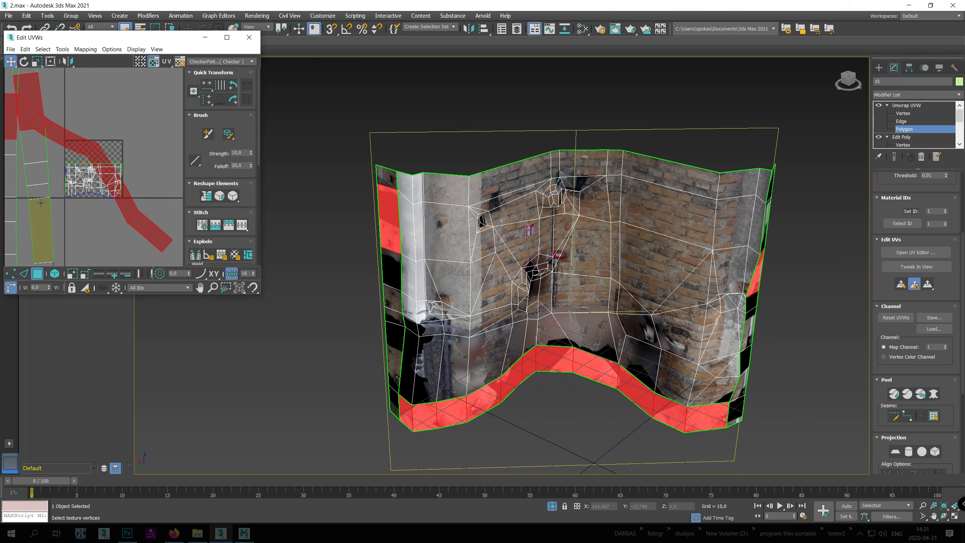
Step: Pack the UVs of the three new wall strips with Non-Convex packing and 0.001 padding
{"action": "left_click_drag", "start_coordinate": [62, 38], "coordinate": [229, 62]}
{"action": "left_click", "coordinate": [230, 74]}
{"action": "left_click", "coordinate": [279, 176]}
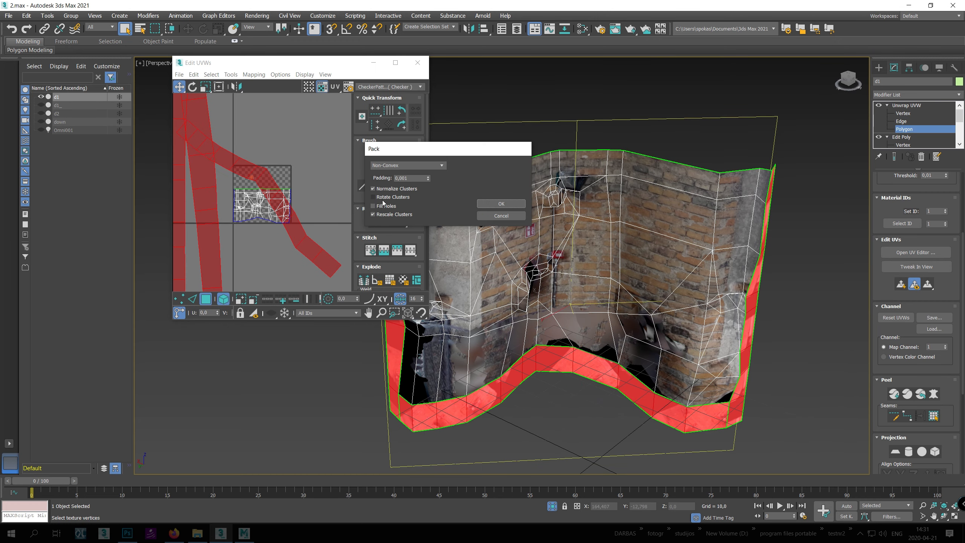
{"action": "left_click", "coordinate": [521, 205]}
Step: Move the packed strip clusters into the empty upper half of the texture square and undo the last transform
{"action": "middle_click_drag", "start_coordinate": [183, 199], "coordinate": [190, 224]}
{"action": "left_click_drag", "start_coordinate": [242, 230], "coordinate": [244, 176]}
{"action": "middle_click_drag", "start_coordinate": [244, 175], "coordinate": [239, 191]}
{"action": "scroll", "coordinate": [246, 201], "scroll_direction": "up", "scroll_amount": 4}
{"action": "left_click", "coordinate": [283, 204]}
{"action": "left_click_drag", "start_coordinate": [283, 204], "coordinate": [283, 252]}
{"action": "left_click_drag", "start_coordinate": [262, 175], "coordinate": [222, 148]}
{"action": "left_click", "coordinate": [193, 87]}
{"action": "mouse_move", "coordinate": [247, 190]}
{"action": "left_mouse_down"}
{"action": "mouse_move", "coordinate": [272, 149]}
{"action": "mouse_move", "coordinate": [305, 227]}
{"action": "left_mouse_up"}
{"action": "key", "text": "ctrl+z"}
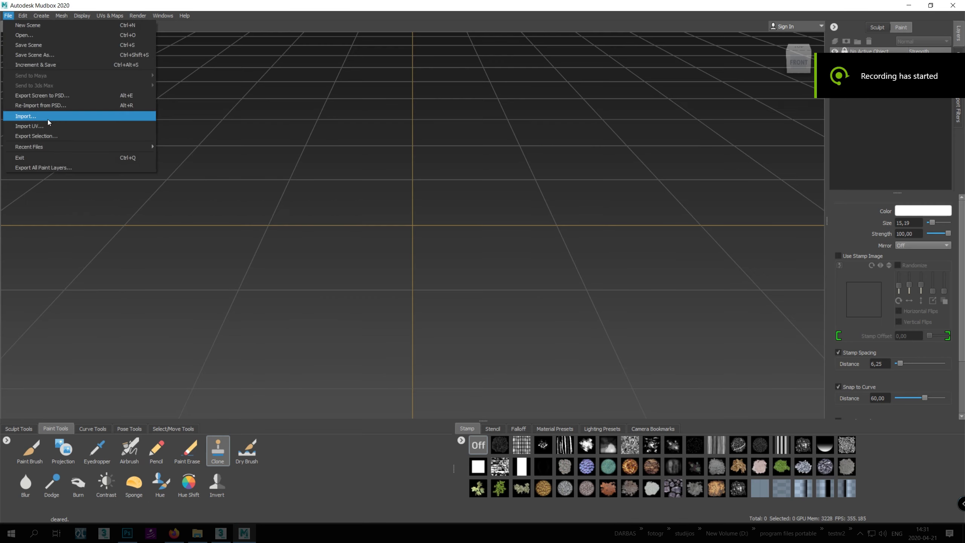
Step: Switch to Mudbox, import the unwrapped wall mesh and load the d1_c texture as its Diffuse paint layer
{"action": "left_click", "coordinate": [38, 114]}
{"action": "left_click", "coordinate": [692, 364]}
{"action": "left_click_drag", "start_coordinate": [380, 243], "coordinate": [608, 224], "text": "alt"}
{"action": "right_click", "coordinate": [888, 107]}
{"action": "left_click", "coordinate": [887, 276]}
{"action": "left_click", "coordinate": [469, 185]}
{"action": "left_click", "coordinate": [692, 364]}
{"action": "left_click", "coordinate": [470, 278]}
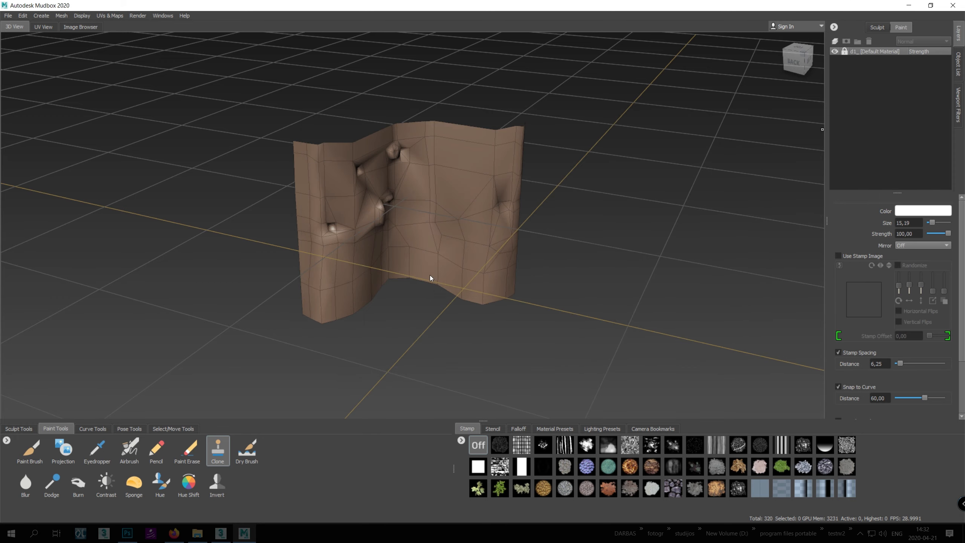
Step: Import the d1_nm texture as a paint layer in the Normal Map channel
{"action": "left_click_drag", "start_coordinate": [431, 277], "coordinate": [744, 201], "text": "alt"}
{"action": "right_click", "coordinate": [900, 156]}
{"action": "left_click", "coordinate": [893, 323]}
{"action": "left_click", "coordinate": [678, 183]}
{"action": "left_click", "coordinate": [692, 365]}
{"action": "left_click", "coordinate": [478, 266]}
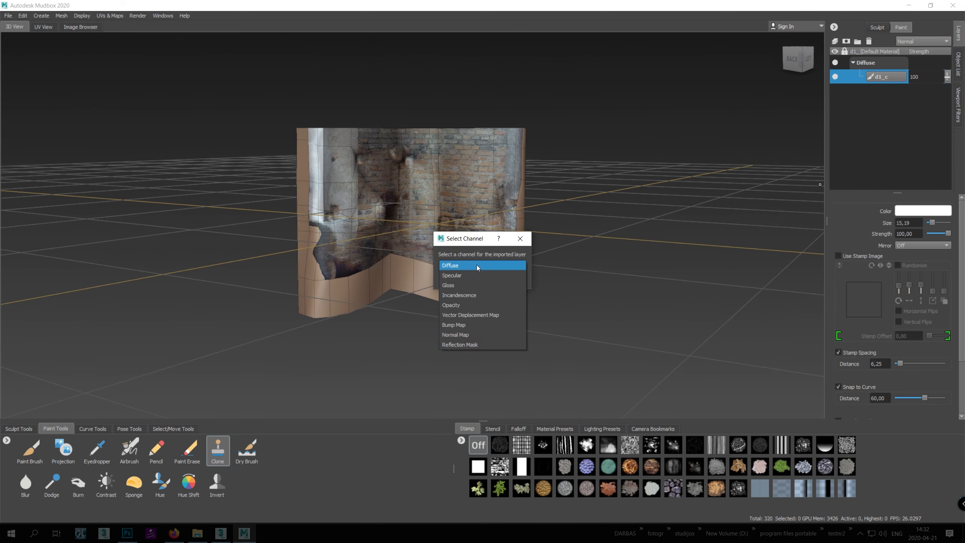
{"action": "left_click", "coordinate": [477, 335]}
{"action": "left_click", "coordinate": [470, 278]}
Step: Hide the normal map layer and clone nearby wall texture over the bare vertical strip at the wall's right edge on the diffuse layer
{"action": "left_click_drag", "start_coordinate": [645, 213], "coordinate": [494, 201], "text": "alt"}
{"action": "scroll", "coordinate": [510, 213], "scroll_direction": "up", "scroll_amount": 3}
{"action": "left_click", "coordinate": [834, 102]}
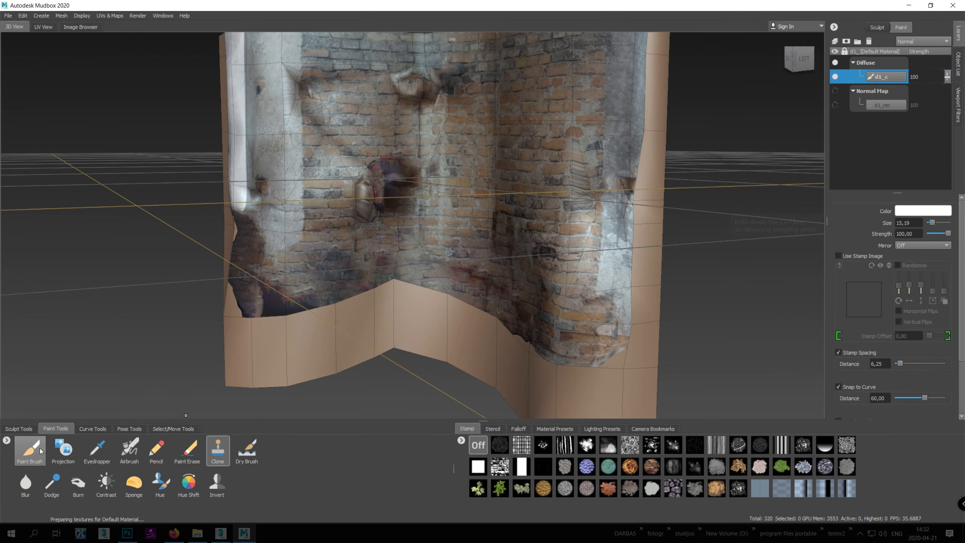
{"action": "left_click_drag", "start_coordinate": [551, 126], "coordinate": [554, 151], "text": "alt"}
{"action": "middle_click_drag", "start_coordinate": [615, 133], "coordinate": [481, 264], "text": "alt"}
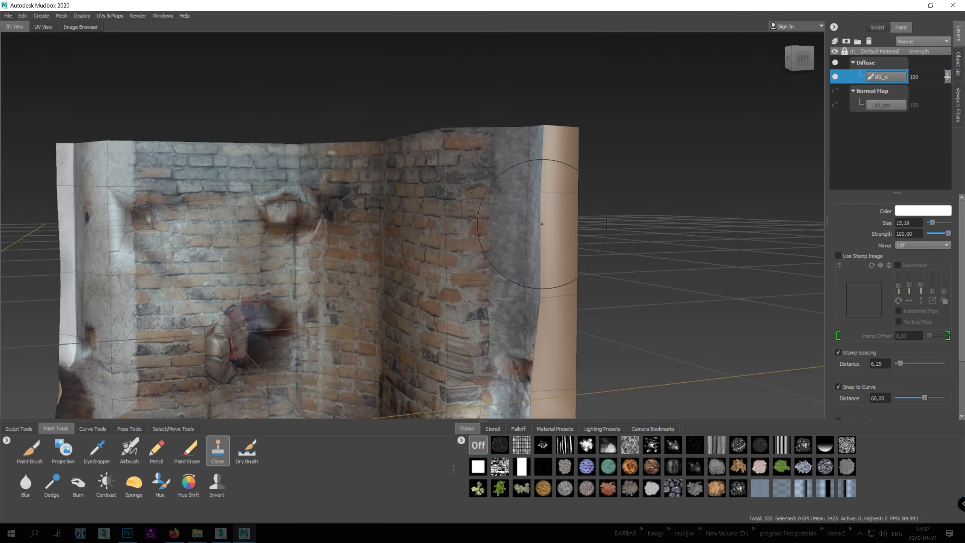
{"action": "right_click_drag", "start_coordinate": [532, 262], "coordinate": [613, 246], "text": "alt"}
{"action": "mouse_move", "coordinate": [593, 207]}
{"action": "left_mouse_down"}
{"action": "mouse_move", "coordinate": [586, 233]}
{"action": "mouse_move", "coordinate": [592, 201]}
{"action": "left_mouse_up"}
{"action": "left_click", "coordinate": [597, 197], "text": "ctrl"}
{"action": "left_click_drag", "start_coordinate": [641, 157], "coordinate": [643, 183]}
{"action": "mouse_move", "coordinate": [634, 244]}
{"action": "left_mouse_down"}
{"action": "mouse_move", "coordinate": [634, 323]}
{"action": "mouse_move", "coordinate": [562, 252]}
{"action": "left_mouse_up"}
{"action": "left_click_drag", "start_coordinate": [575, 324], "coordinate": [566, 304]}
{"action": "left_click", "coordinate": [521, 183], "text": "ctrl"}
{"action": "mouse_move", "coordinate": [600, 182]}
{"action": "left_mouse_down"}
{"action": "mouse_move", "coordinate": [604, 162]}
{"action": "mouse_move", "coordinate": [602, 172]}
{"action": "left_mouse_up"}
{"action": "left_click", "coordinate": [519, 172], "text": "ctrl"}
{"action": "mouse_move", "coordinate": [574, 167]}
{"action": "left_mouse_down"}
{"action": "mouse_move", "coordinate": [569, 160]}
{"action": "mouse_move", "coordinate": [570, 223]}
{"action": "left_mouse_up"}
{"action": "left_click", "coordinate": [524, 202], "text": "ctrl"}
{"action": "mouse_move", "coordinate": [611, 155]}
{"action": "left_mouse_down"}
{"action": "mouse_move", "coordinate": [605, 217]}
{"action": "mouse_move", "coordinate": [551, 263]}
{"action": "left_mouse_up"}
{"action": "middle_click_drag", "start_coordinate": [551, 263], "coordinate": [538, 120], "text": "alt"}
Step: Hide the diffuse layer, show the Normal Map channel and make the d1_nm layer active for painting
{"action": "left_click", "coordinate": [835, 77]}
{"action": "left_click", "coordinate": [835, 91]}
{"action": "left_click", "coordinate": [835, 105]}
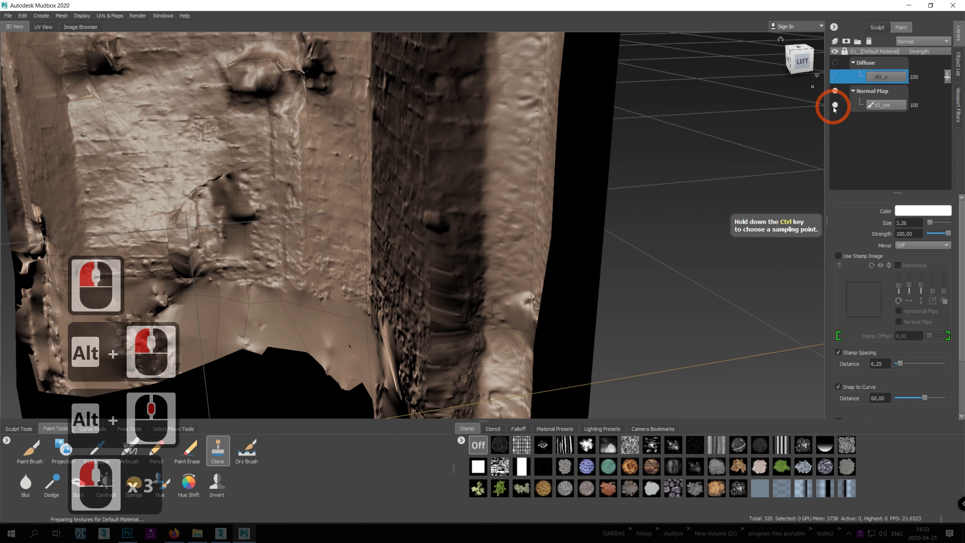
{"action": "left_click", "coordinate": [873, 108]}
Step: Clone sampled relief onto the black strips along the wall's right edge and lower right corner on the normal map layer
{"action": "left_click_drag", "start_coordinate": [551, 148], "coordinate": [518, 95], "text": "alt"}
{"action": "middle_click_drag", "start_coordinate": [519, 95], "coordinate": [513, 198], "text": "alt"}
{"action": "left_click", "coordinate": [483, 167], "text": "ctrl"}
{"action": "mouse_move", "coordinate": [540, 173]}
{"action": "left_mouse_down"}
{"action": "mouse_move", "coordinate": [542, 163]}
{"action": "mouse_move", "coordinate": [549, 280]}
{"action": "mouse_move", "coordinate": [526, 176]}
{"action": "mouse_move", "coordinate": [494, 243]}
{"action": "left_mouse_up"}
{"action": "mouse_move", "coordinate": [474, 388]}
{"action": "middle_mouse_down", "text": "alt"}
{"action": "mouse_move", "coordinate": [454, 299]}
{"action": "mouse_move", "coordinate": [528, 270]}
{"action": "middle_mouse_up", "text": "alt"}
{"action": "left_click", "coordinate": [569, 247], "text": "ctrl"}
{"action": "mouse_move", "coordinate": [564, 290]}
{"action": "left_mouse_down"}
{"action": "mouse_move", "coordinate": [608, 279]}
{"action": "mouse_move", "coordinate": [622, 260]}
{"action": "left_mouse_up"}
{"action": "left_click", "coordinate": [632, 277], "text": "ctrl"}
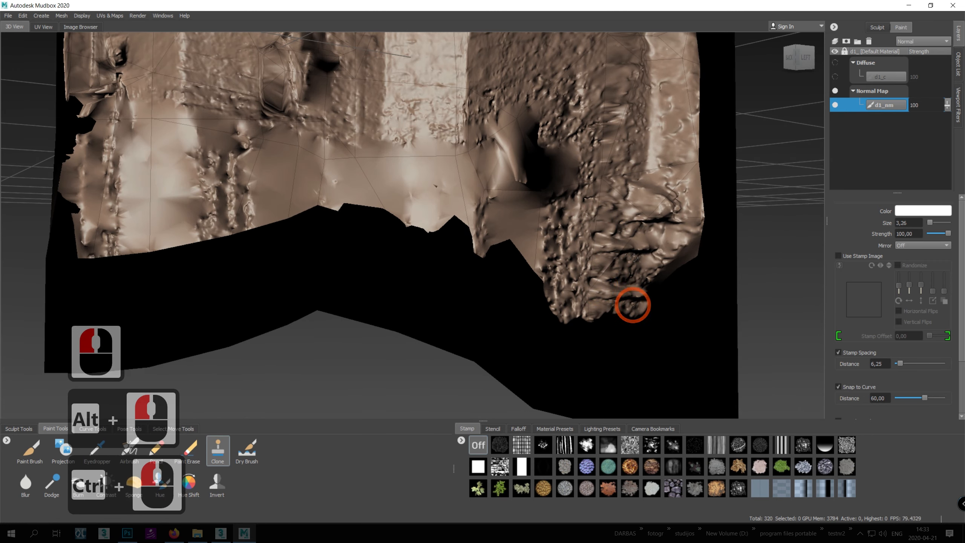
Step: Examine the cloned normal map strokes on the strip clusters in the UV layout and return to the 3D view
{"action": "left_click", "coordinate": [44, 27]}
{"action": "right_click_drag", "start_coordinate": [436, 178], "coordinate": [646, 181], "text": "alt"}
{"action": "middle_click_drag", "start_coordinate": [505, 145], "coordinate": [509, 173], "text": "alt"}
{"action": "middle_click_drag", "start_coordinate": [497, 171], "coordinate": [499, 200], "text": "alt"}
{"action": "right_click_drag", "start_coordinate": [499, 200], "coordinate": [626, 160], "text": "alt"}
{"action": "middle_click_drag", "start_coordinate": [626, 144], "coordinate": [426, 238], "text": "alt"}
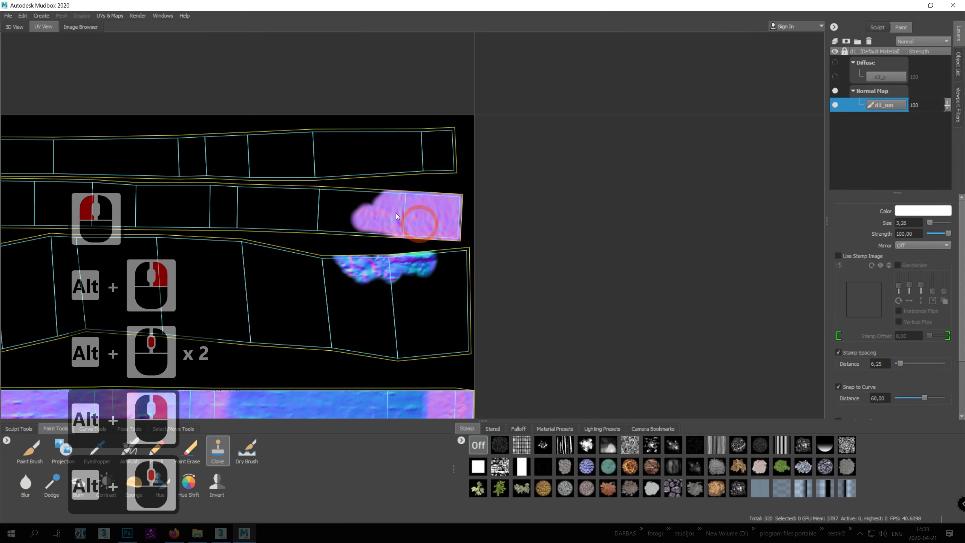
{"action": "left_click", "coordinate": [15, 27]}
Step: Clone more normal map relief over the lower border strip at the wall's right end
{"action": "left_click_drag", "start_coordinate": [554, 331], "coordinate": [570, 343]}
{"action": "mouse_move", "coordinate": [570, 342]}
{"action": "left_mouse_down", "text": "alt"}
{"action": "mouse_move", "coordinate": [544, 304]}
{"action": "mouse_move", "coordinate": [562, 360]}
{"action": "mouse_move", "coordinate": [573, 276]}
{"action": "mouse_move", "coordinate": [592, 375]}
{"action": "left_mouse_up", "text": "alt"}
{"action": "left_click", "coordinate": [547, 289], "text": "ctrl"}
{"action": "left_click", "coordinate": [572, 276], "text": "ctrl"}
Step: Clone normal map relief from the surface above onto the lower border strip beneath the wall's inner corner
{"action": "left_click_drag", "start_coordinate": [593, 374], "coordinate": [486, 250], "text": "alt"}
{"action": "middle_click_drag", "start_coordinate": [487, 250], "coordinate": [505, 288], "text": "alt"}
{"action": "left_click_drag", "start_coordinate": [505, 289], "coordinate": [538, 177], "text": "alt"}
{"action": "left_click", "coordinate": [552, 116], "text": "ctrl"}
{"action": "mouse_move", "coordinate": [553, 232]}
{"action": "left_mouse_down"}
{"action": "mouse_move", "coordinate": [577, 237]}
{"action": "mouse_move", "coordinate": [535, 248]}
{"action": "mouse_move", "coordinate": [538, 301]}
{"action": "left_mouse_up"}
{"action": "left_click_drag", "start_coordinate": [567, 340], "coordinate": [561, 351]}
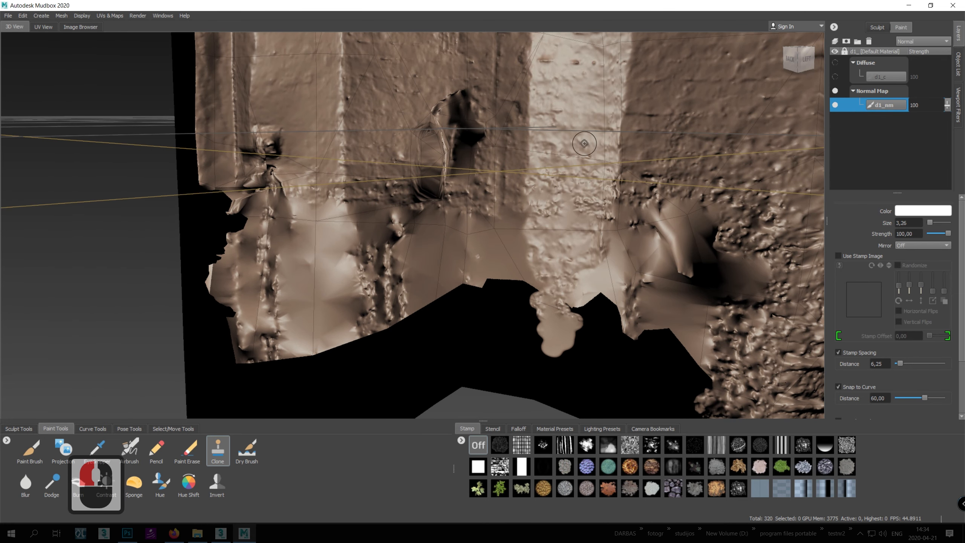
{"action": "left_click", "coordinate": [610, 242], "text": "ctrl"}
{"action": "mouse_move", "coordinate": [560, 318]}
{"action": "left_mouse_down"}
{"action": "mouse_move", "coordinate": [521, 241]}
{"action": "mouse_move", "coordinate": [520, 314]}
{"action": "left_mouse_up"}
{"action": "left_click", "coordinate": [523, 218], "text": "ctrl"}
{"action": "left_click", "coordinate": [523, 217]}
{"action": "mouse_move", "coordinate": [523, 218]}
{"action": "left_mouse_down", "text": "alt"}
{"action": "mouse_move", "coordinate": [522, 282]}
{"action": "mouse_move", "coordinate": [612, 266]}
{"action": "left_mouse_up", "text": "alt"}
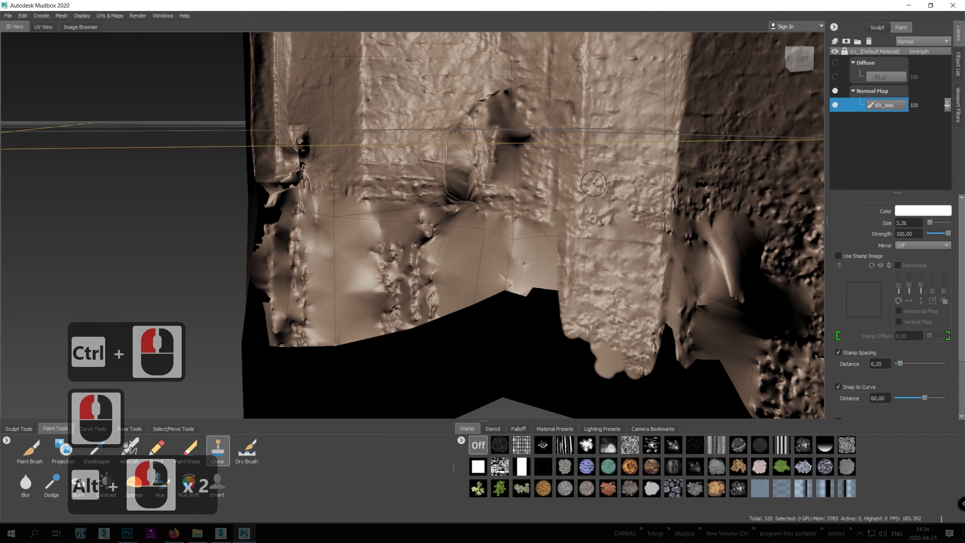
{"action": "left_click", "coordinate": [526, 228], "text": "ctrl"}
Step: Show the diffuse layer with the normal map and toggle both channels to check the cloned wall surface
{"action": "left_click", "coordinate": [835, 77]}
{"action": "left_click", "coordinate": [834, 63]}
{"action": "left_click_drag", "start_coordinate": [570, 171], "coordinate": [625, 162], "text": "alt"}
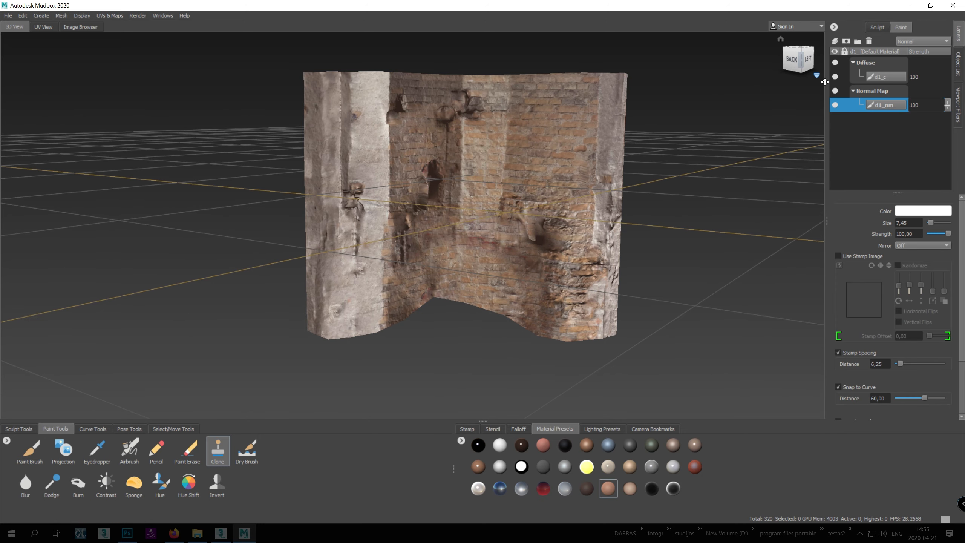
{"action": "left_click", "coordinate": [834, 91]}
{"action": "left_click", "coordinate": [834, 62]}
{"action": "left_click", "coordinate": [835, 90]}
{"action": "left_click_drag", "start_coordinate": [722, 114], "coordinate": [722, 129], "text": "alt"}
{"action": "left_click", "coordinate": [834, 62]}
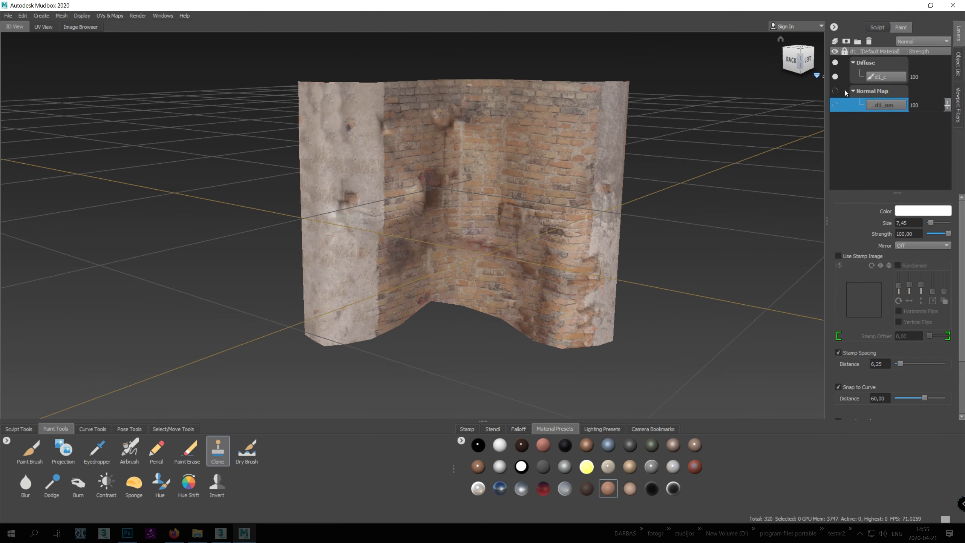
Step: Export the finished diffuse paint layer over d1_c.png as an 8-bit RGBA PNG
{"action": "right_click", "coordinate": [859, 77]}
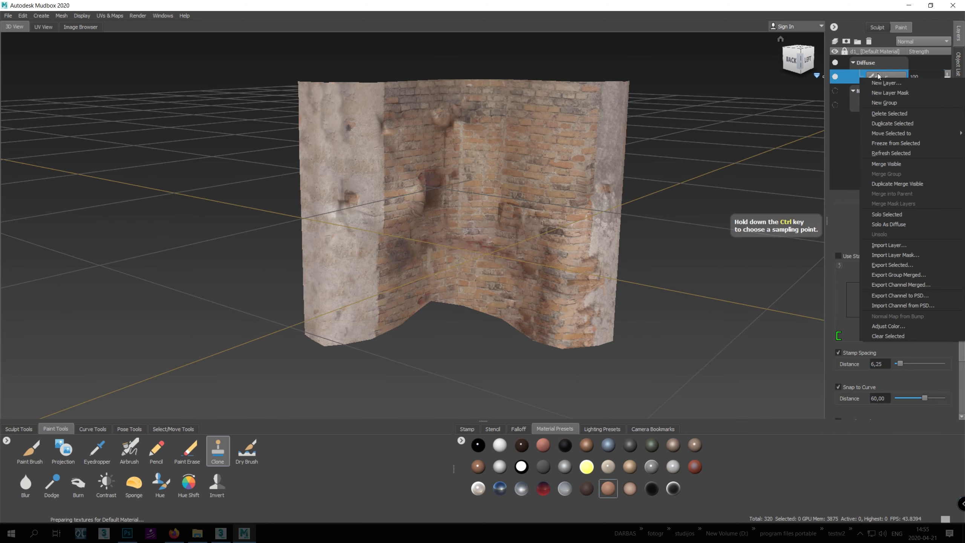
{"action": "left_click", "coordinate": [920, 274]}
{"action": "scroll", "coordinate": [380, 228], "scroll_direction": "up", "scroll_amount": 5}
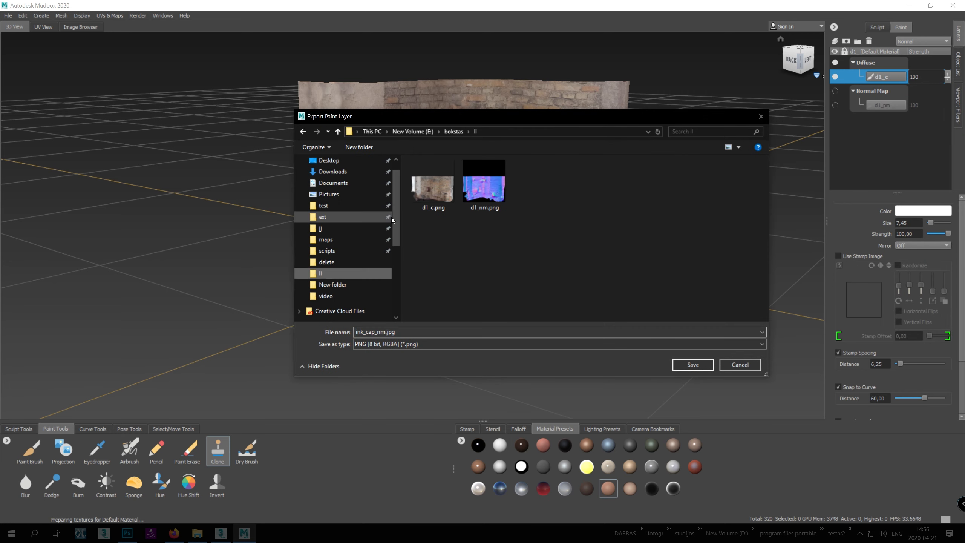
{"action": "left_click", "coordinate": [433, 184]}
{"action": "left_click", "coordinate": [693, 364]}
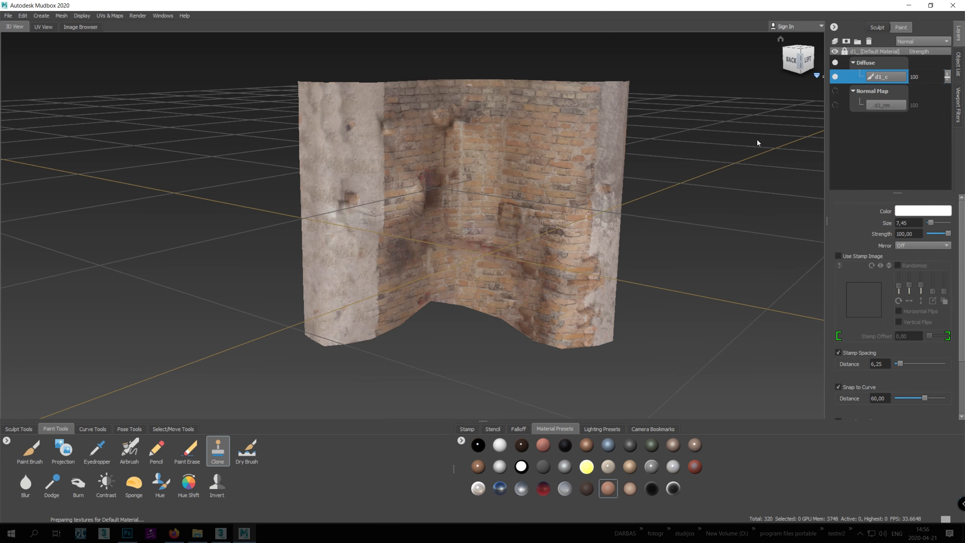
Step: Show the normal map channel, hide the diffuse and open the export of the d1_nm paint layer
{"action": "left_click", "coordinate": [836, 105]}
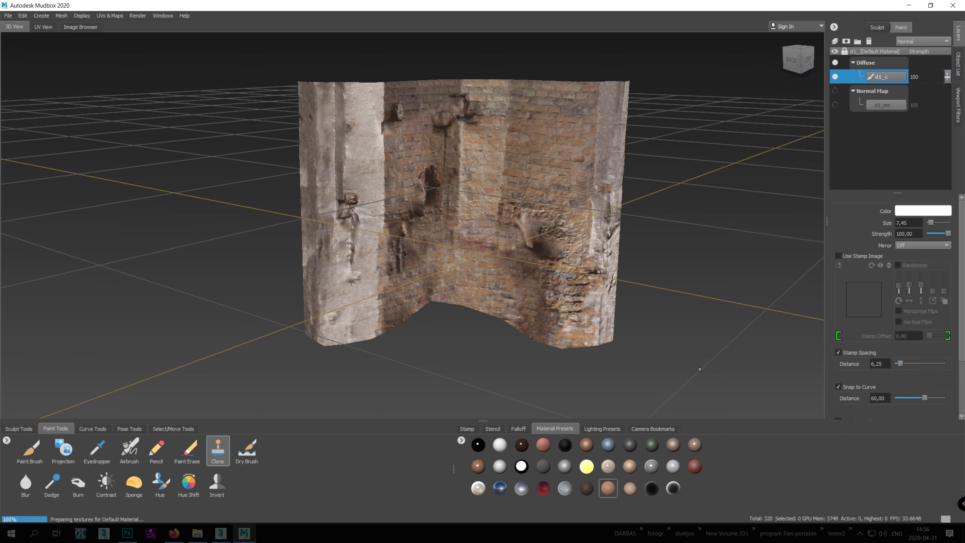
{"action": "left_click", "coordinate": [834, 63]}
{"action": "left_click", "coordinate": [881, 107]}
{"action": "right_click", "coordinate": [880, 110]}
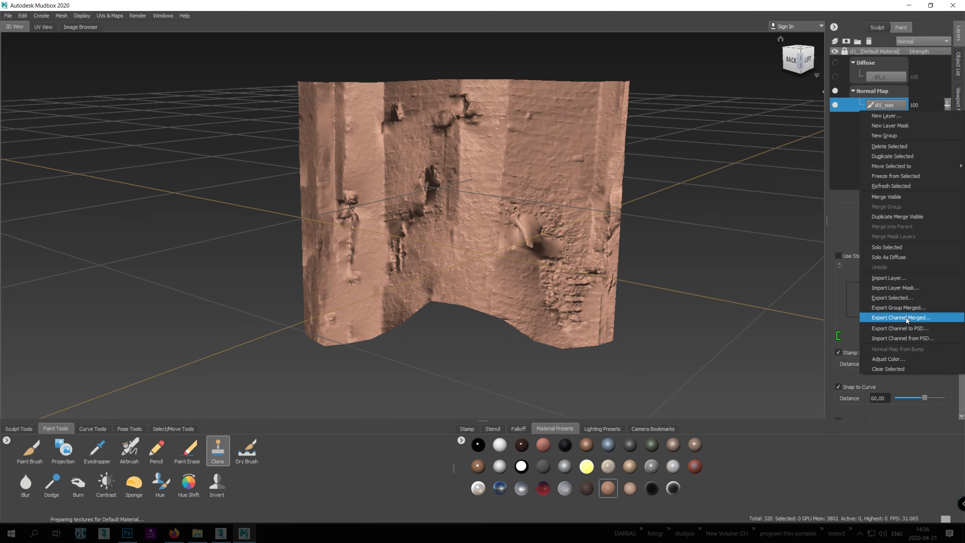
{"action": "left_click", "coordinate": [892, 297]}
{"action": "left_click", "coordinate": [376, 333]}
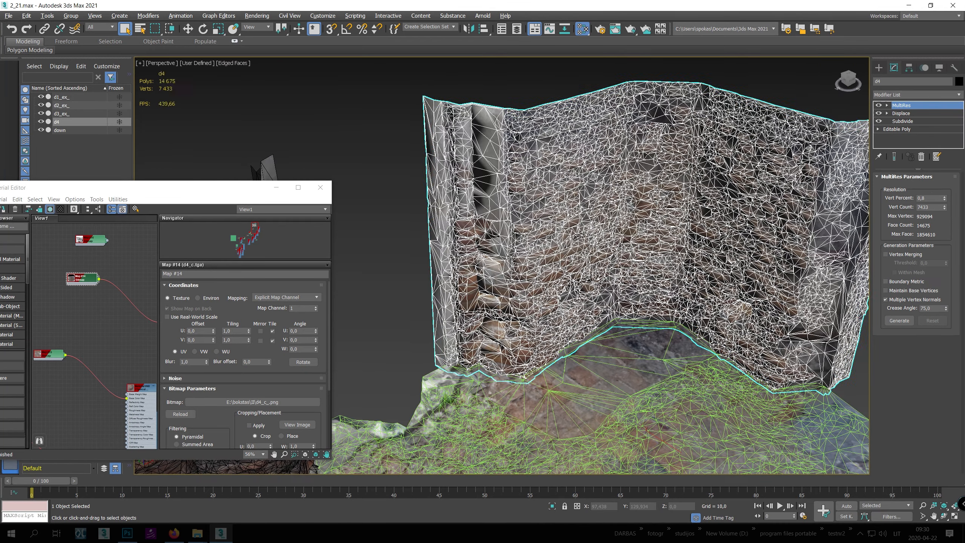
Step: In 3ds Max, add an Edit Poly modifier to the d4 wall and select the vertices along its left pillar's vertical folds
{"action": "left_click", "coordinate": [148, 15]}
{"action": "mouse_move", "coordinate": [175, 53]}
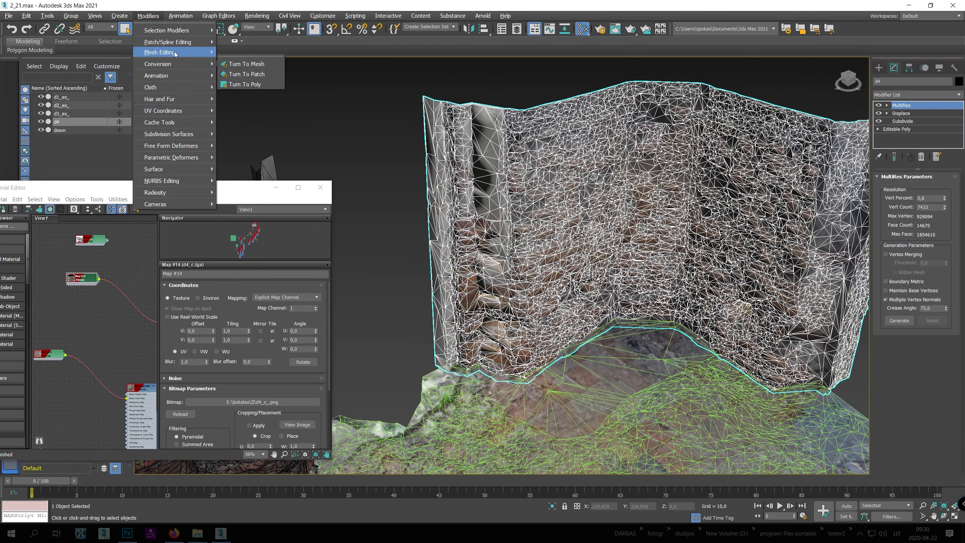
{"action": "left_click", "coordinate": [257, 104]}
{"action": "mouse_move", "coordinate": [437, 100]}
{"action": "middle_mouse_down", "text": "alt"}
{"action": "mouse_move", "coordinate": [465, 102]}
{"action": "mouse_move", "coordinate": [454, 100]}
{"action": "middle_mouse_up", "text": "alt"}
{"action": "key", "text": "1"}
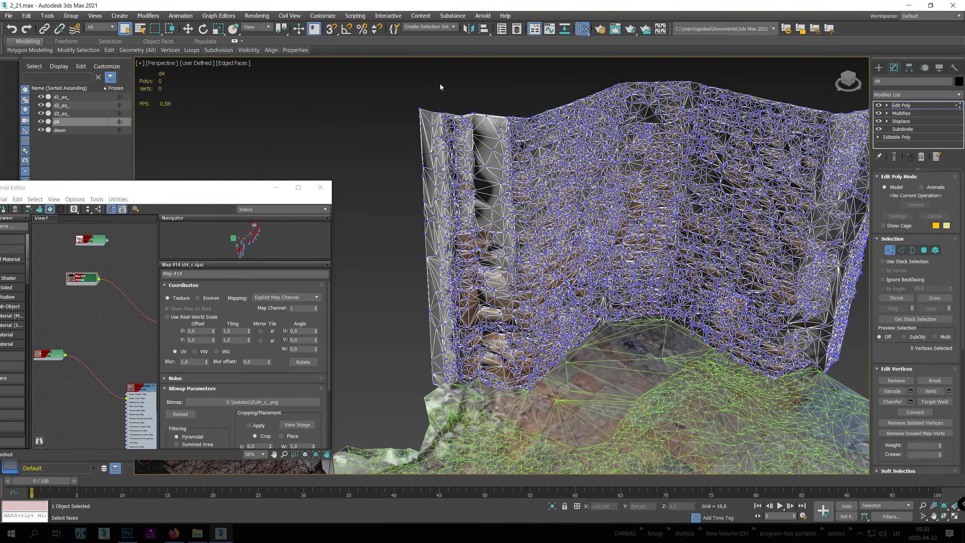
{"action": "left_click_drag", "start_coordinate": [468, 383], "coordinate": [468, 383]}
{"action": "middle_click_drag", "start_coordinate": [437, 101], "coordinate": [460, 110], "text": "alt"}
{"action": "left_click", "coordinate": [443, 102]}
{"action": "key", "text": "F4"}
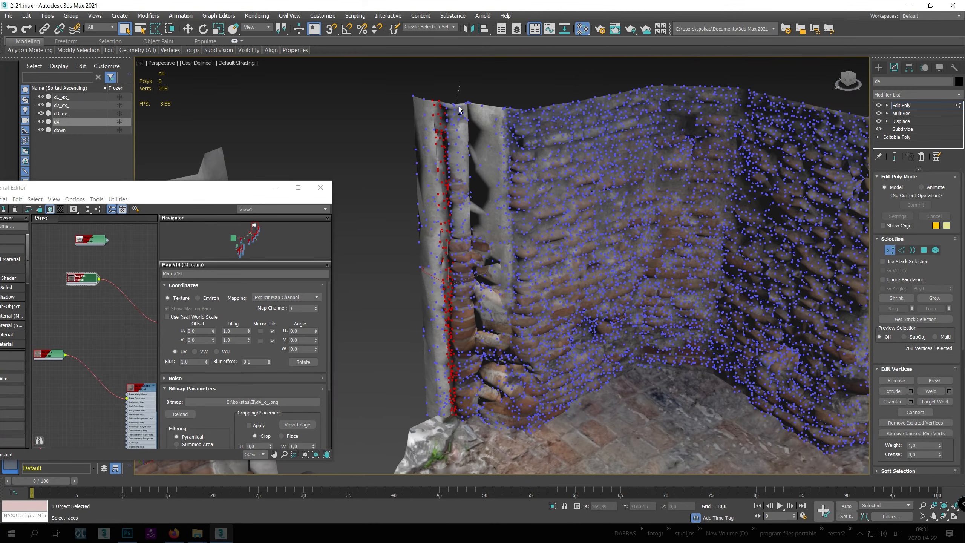
Step: Turn on Soft Selection with a wider falloff and relax the selected pillar vertices
{"action": "scroll", "coordinate": [887, 255], "scroll_direction": "down", "scroll_amount": 8}
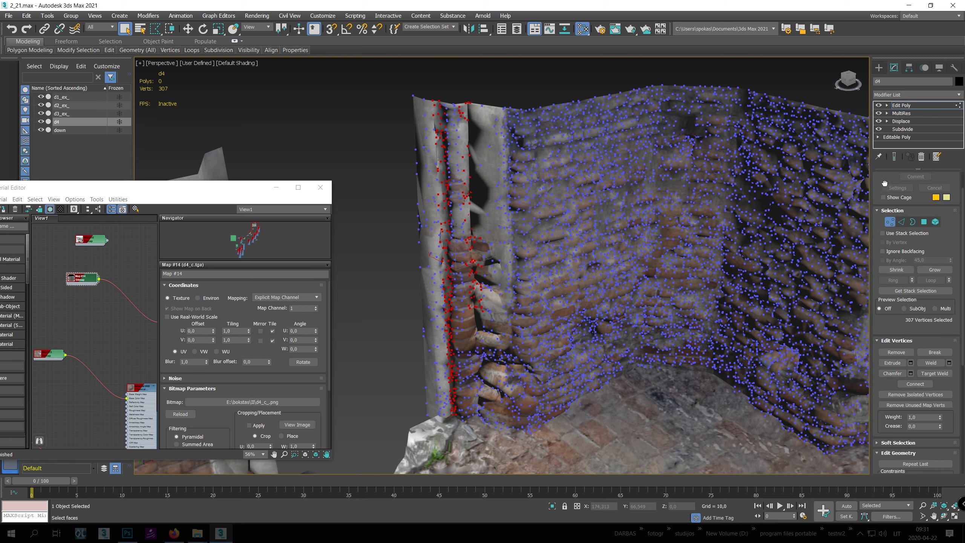
{"action": "left_click", "coordinate": [893, 253]}
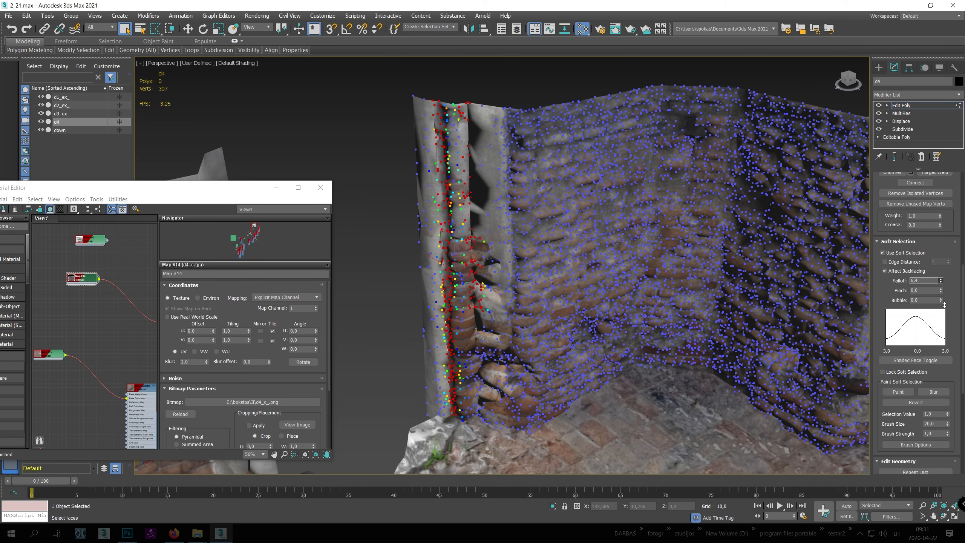
{"action": "scroll", "coordinate": [927, 331], "scroll_direction": "down", "scroll_amount": 5}
{"action": "left_click", "coordinate": [929, 408]}
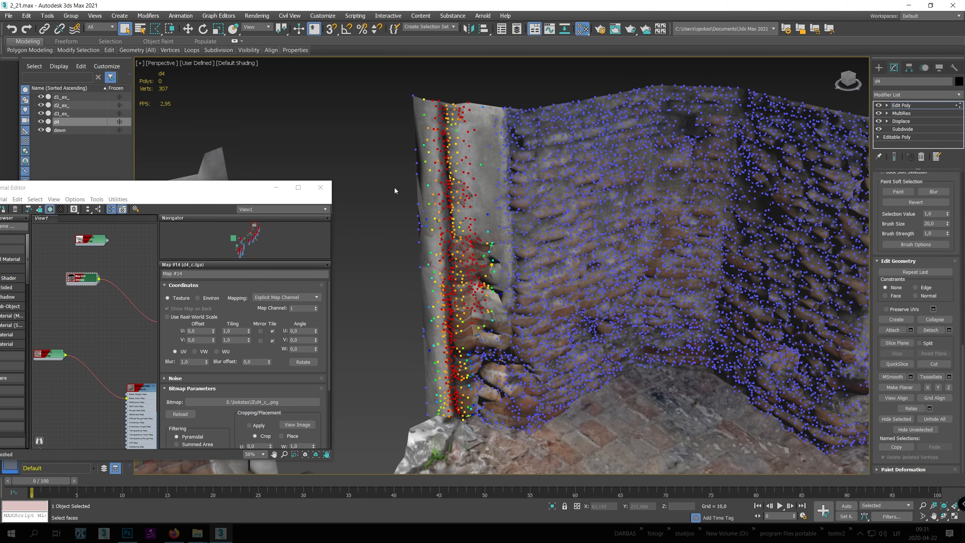
Step: Collapse the wall's modifier stack to an Editable Poly and rename the object d4_ex_
{"action": "left_click", "coordinate": [920, 106]}
{"action": "scroll", "coordinate": [433, 230], "scroll_direction": "down", "scroll_amount": 3}
{"action": "mouse_move", "coordinate": [540, 238]}
{"action": "middle_mouse_down", "text": "alt"}
{"action": "mouse_move", "coordinate": [502, 289]}
{"action": "mouse_move", "coordinate": [542, 241]}
{"action": "middle_mouse_up", "text": "alt"}
{"action": "right_click", "coordinate": [542, 240]}
{"action": "mouse_move", "coordinate": [577, 345]}
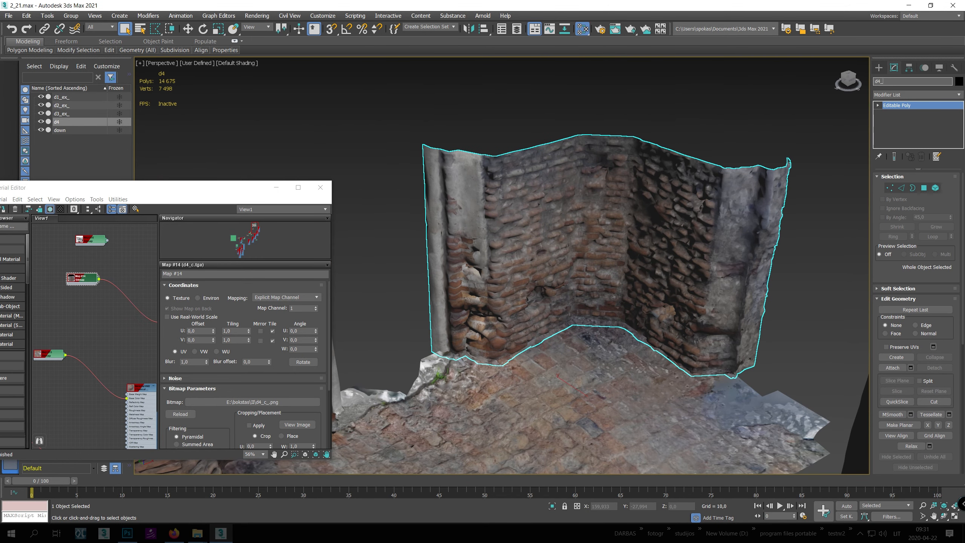
{"action": "type", "text": "_"}
{"action": "key", "text": "Return"}
Step: Export the selected wall as the OBJ file d4_ex_.obj
{"action": "left_click", "coordinate": [9, 15]}
{"action": "left_click", "coordinate": [126, 155]}
{"action": "left_click", "coordinate": [272, 92]}
{"action": "left_click", "coordinate": [507, 300]}
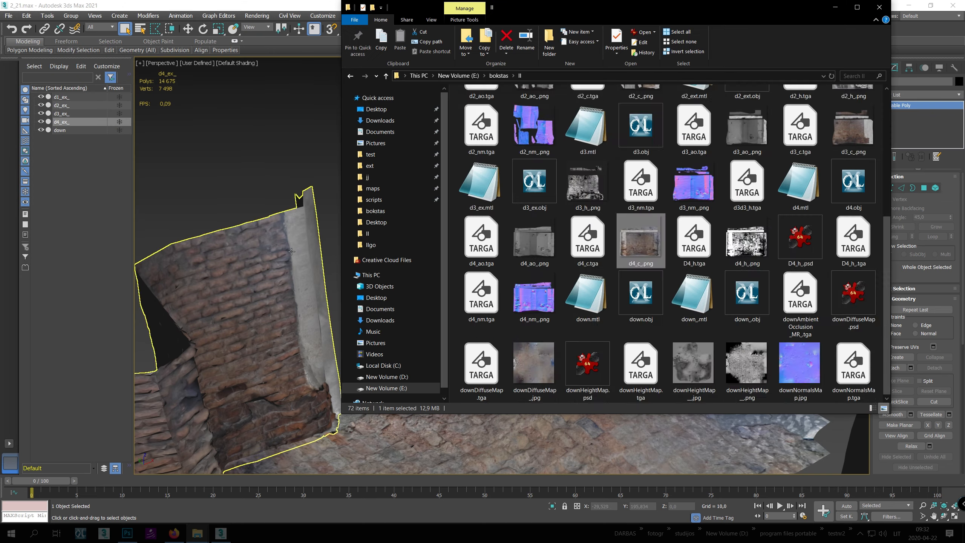
Step: Switch to File Explorer and look through the exported wall OBJ files in the llgo folder under bokstas
{"action": "scroll", "coordinate": [534, 178], "scroll_direction": "up", "scroll_amount": 4}
{"action": "left_click", "coordinate": [498, 75]}
{"action": "double_click", "coordinate": [531, 131]}
{"action": "left_click", "coordinate": [481, 126]}
{"action": "left_click", "coordinate": [535, 141]}
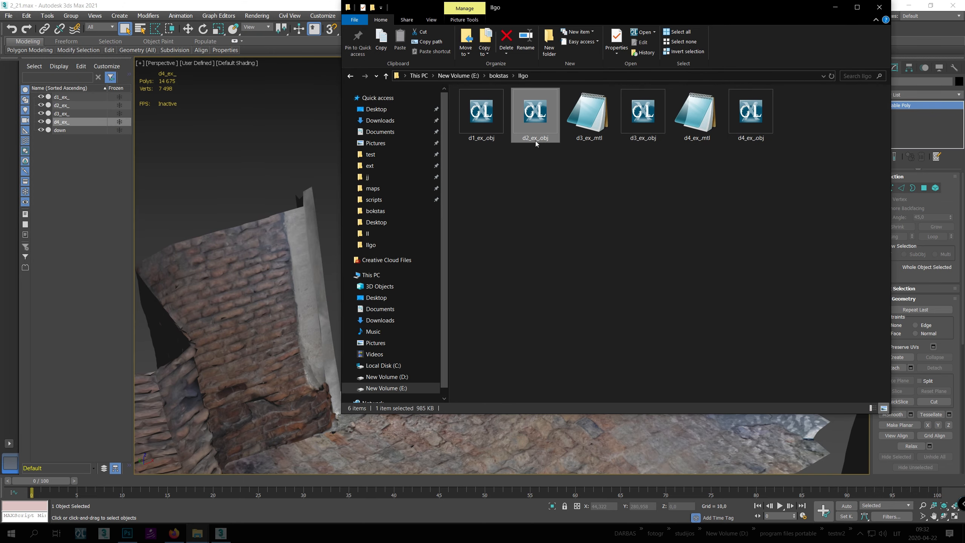
{"action": "left_click", "coordinate": [643, 133]}
{"action": "left_click", "coordinate": [750, 133]}
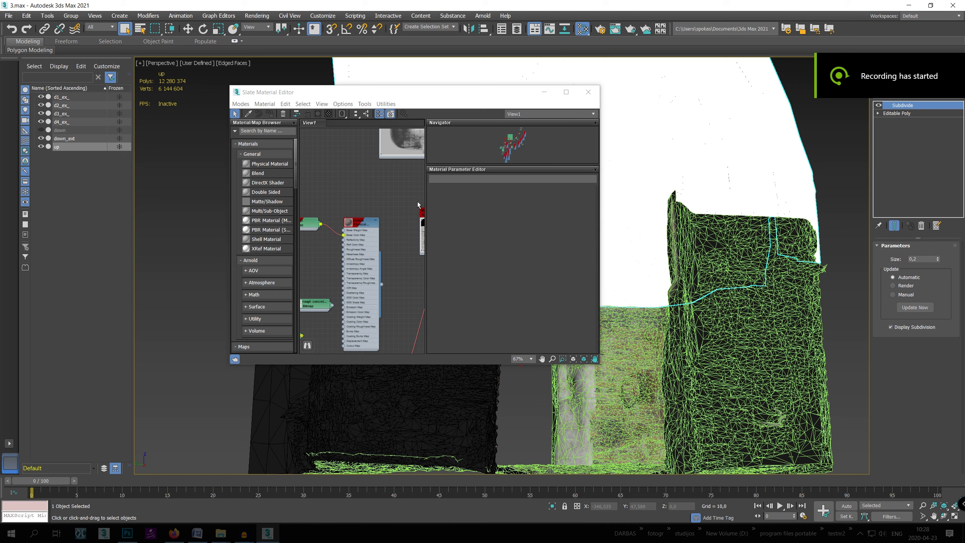
Step: Switch to 3ds Max and add a Bitmap map with up_height.jpg to the Slate Material Editor graph
{"action": "right_click", "coordinate": [357, 190]}
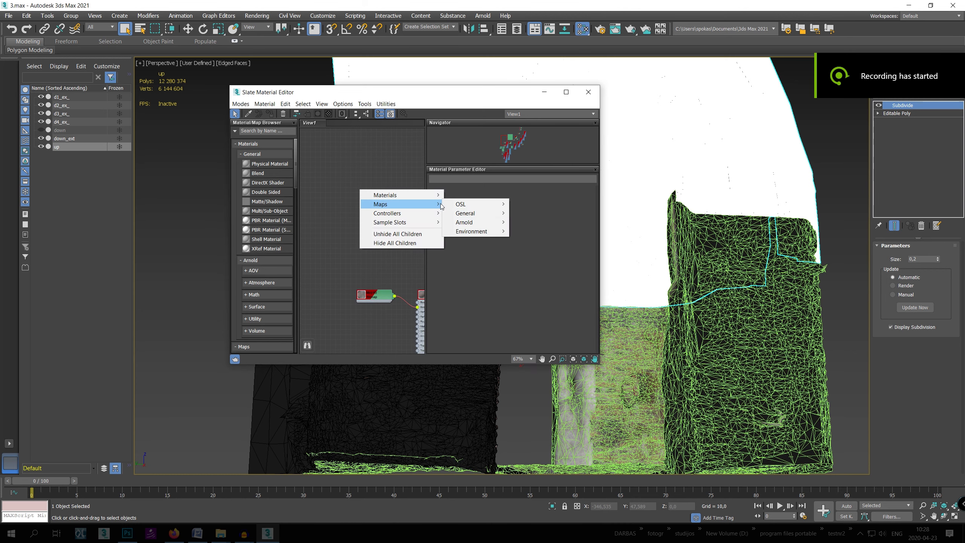
{"action": "left_click", "coordinate": [378, 206]}
{"action": "left_click", "coordinate": [334, 23]}
{"action": "left_click", "coordinate": [334, 50]}
{"action": "left_click_drag", "start_coordinate": [514, 75], "coordinate": [514, 171]}
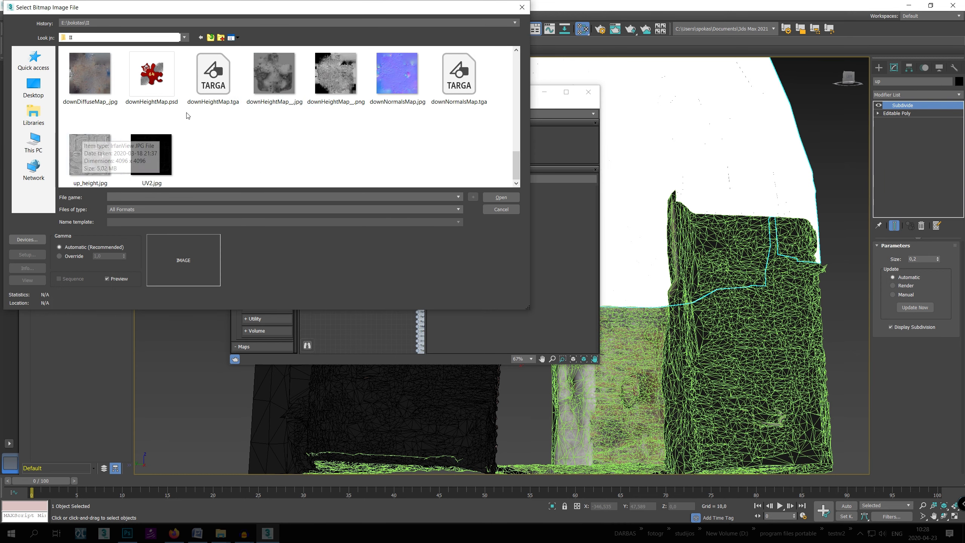
{"action": "left_click", "coordinate": [87, 152]}
{"action": "left_click", "coordinate": [501, 197]}
Step: Add a Displace modifier to the up mesh, enable use of its existing mapping and set the blur to 0,03
{"action": "left_click", "coordinate": [915, 94]}
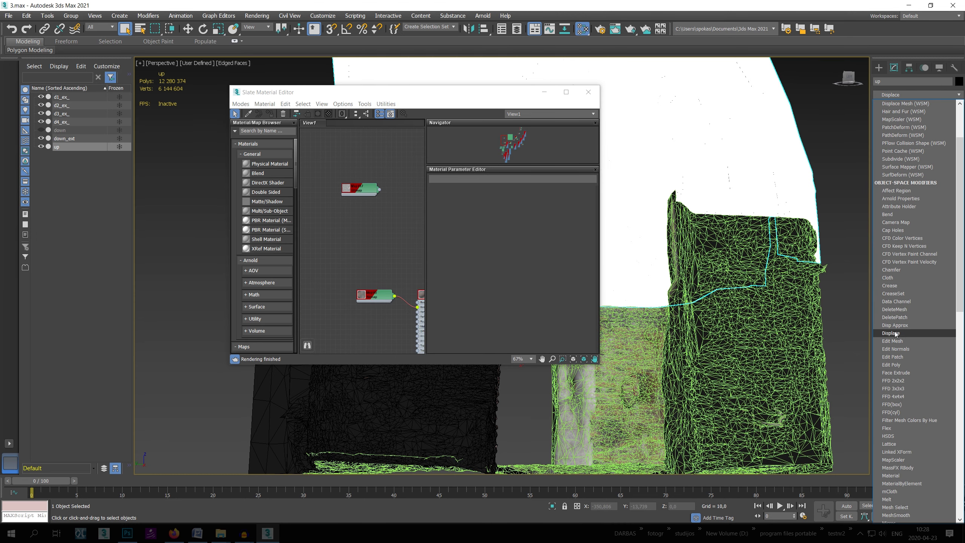
{"action": "key", "text": "Return"}
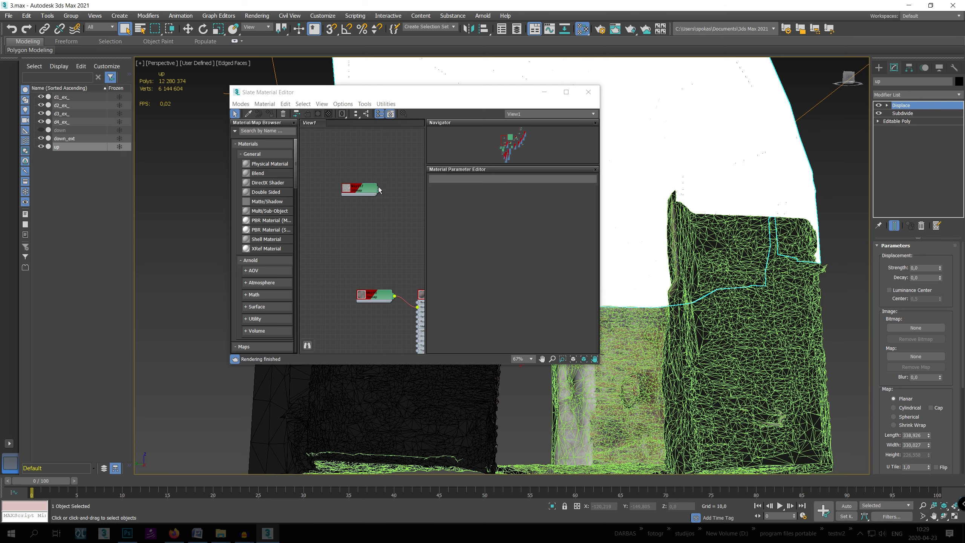
{"action": "scroll", "coordinate": [907, 370], "scroll_direction": "down", "scroll_amount": 5}
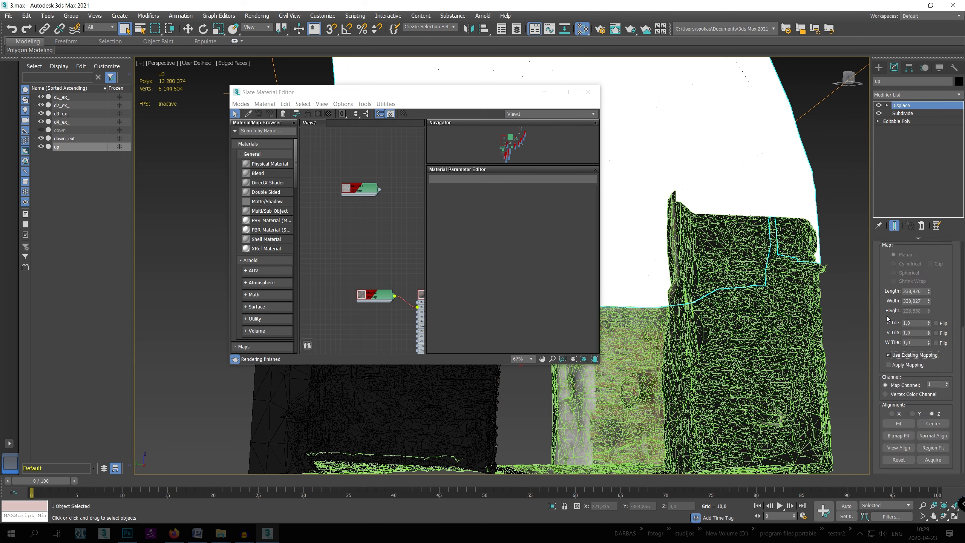
{"action": "scroll", "coordinate": [906, 376], "scroll_direction": "up", "scroll_amount": 5}
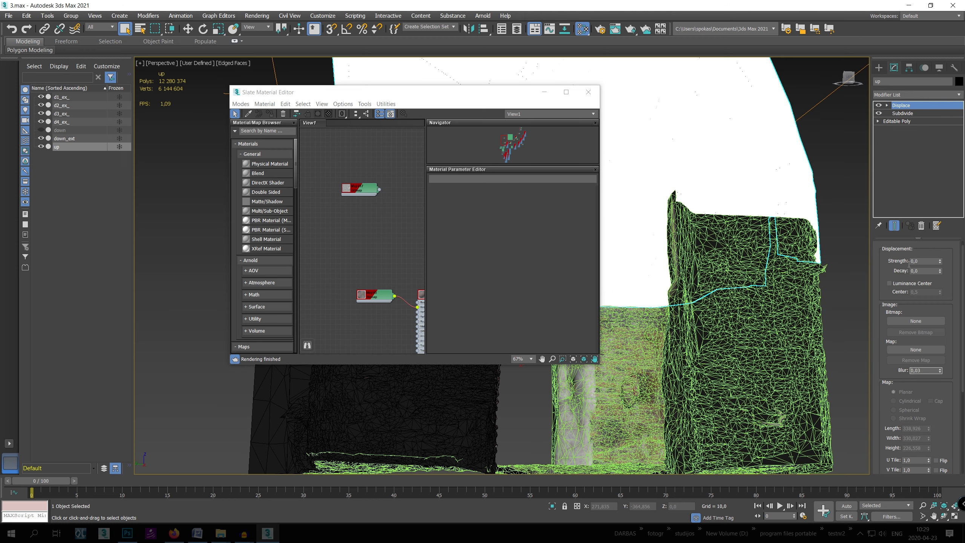
Step: Raise the Displace strength and assign the up_height.jpg bitmap node as an instance to the modifier's map
{"action": "left_click", "coordinate": [924, 262]}
{"action": "key", "text": "ctrl+shift+Escape"}
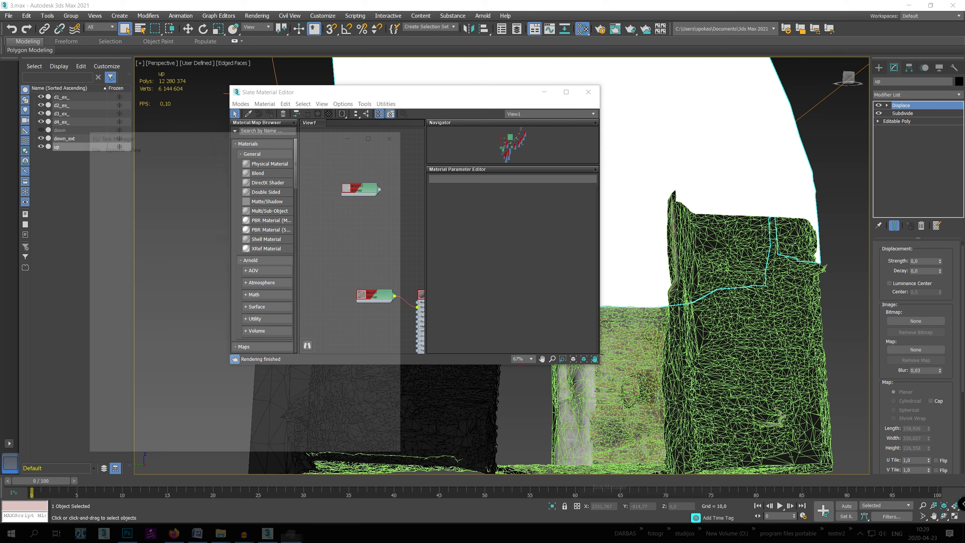
{"action": "left_click_drag", "start_coordinate": [924, 261], "coordinate": [895, 262]}
{"action": "left_click", "coordinate": [379, 189]}
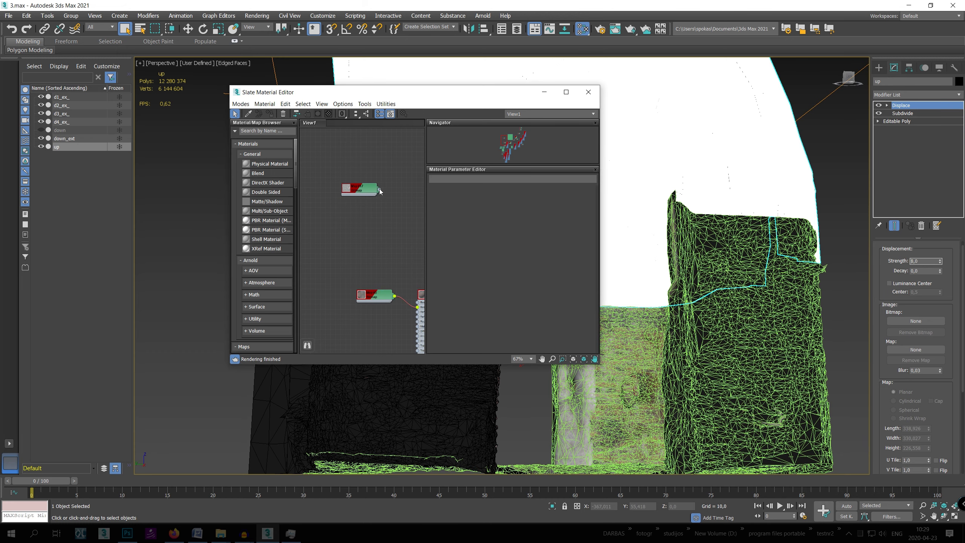
{"action": "key", "text": "ctrl+shift+Escape"}
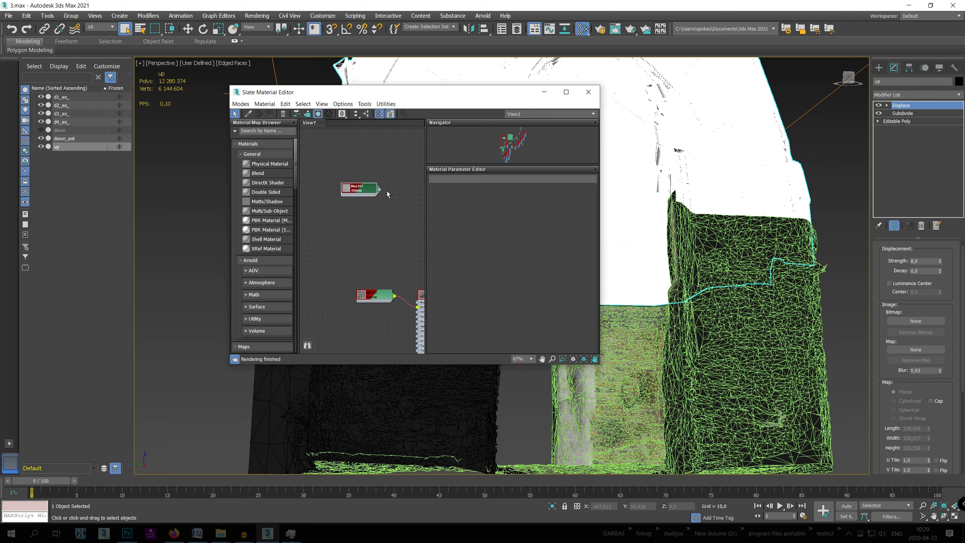
{"action": "left_click_drag", "start_coordinate": [904, 348], "coordinate": [905, 348]}
{"action": "left_click", "coordinate": [464, 267]}
{"action": "left_click", "coordinate": [290, 533]}
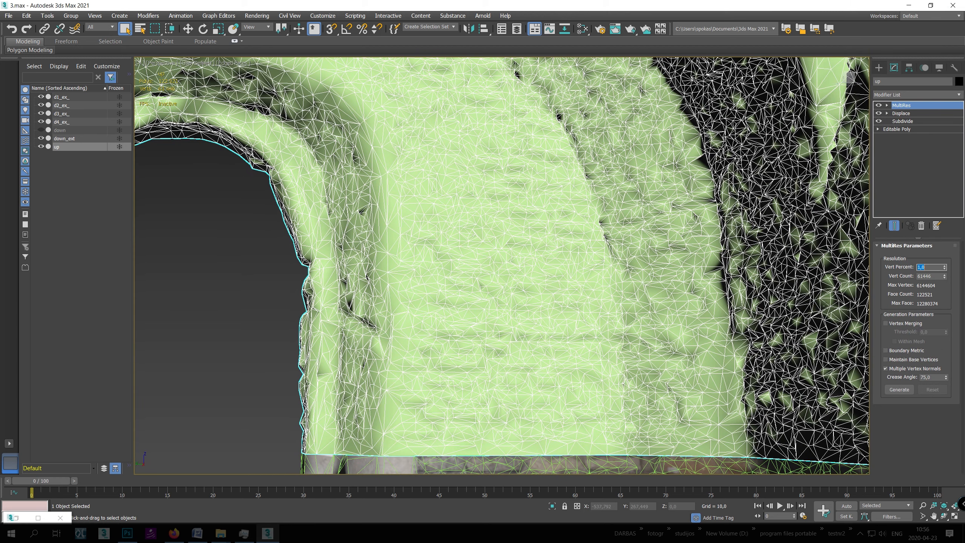
Step: Reduce the up mesh to a MultiRes vertex percentage of 0,3 and convert it to an Editable Poly
{"action": "type", "text": "0,3"}
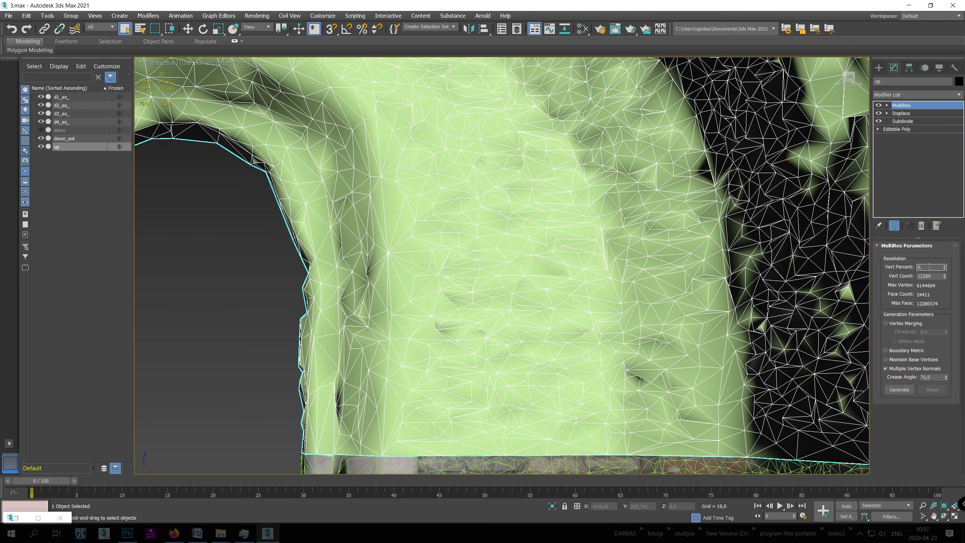
{"action": "key", "text": "Return"}
{"action": "right_click", "coordinate": [614, 266]}
{"action": "mouse_move", "coordinate": [683, 370]}
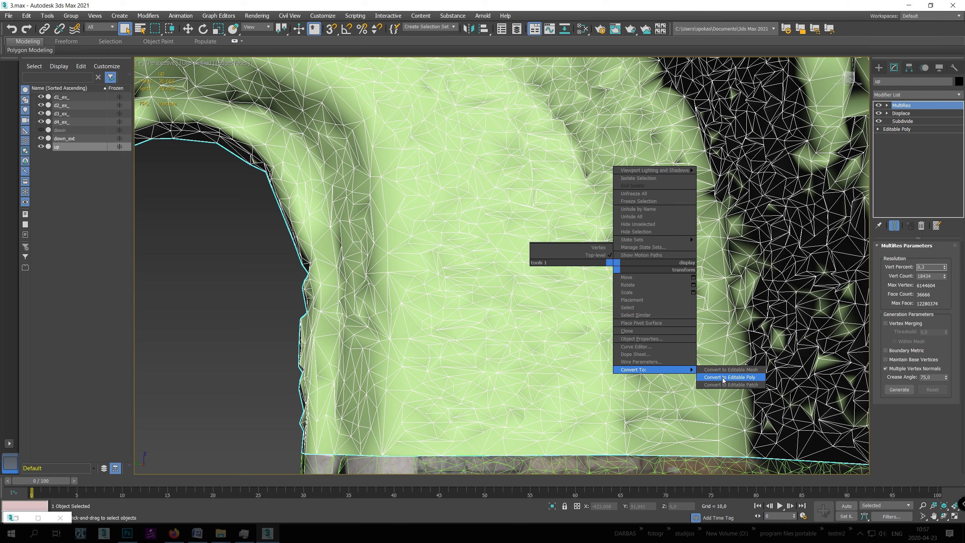
{"action": "left_click", "coordinate": [721, 376]}
Step: Assign a copy of the Physical Material to the up mesh and load up_color.jpg as its base color bitmap
{"action": "key", "text": "m"}
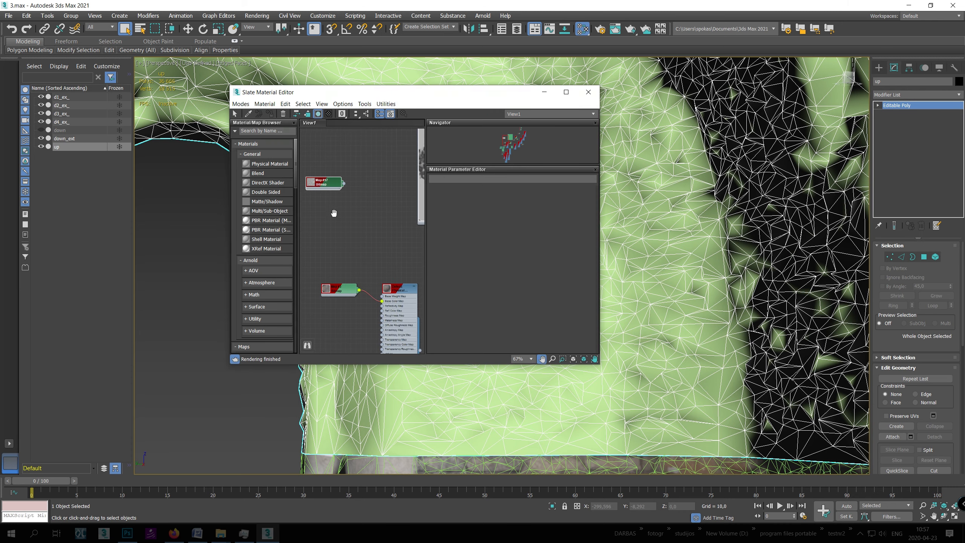
{"action": "mouse_move", "coordinate": [391, 257]}
{"action": "left_mouse_down"}
{"action": "mouse_move", "coordinate": [391, 313]}
{"action": "mouse_move", "coordinate": [382, 237]}
{"action": "left_mouse_up"}
{"action": "left_click", "coordinate": [401, 294]}
{"action": "left_click_drag", "start_coordinate": [401, 294], "coordinate": [402, 395]}
{"action": "double_click", "coordinate": [325, 235]}
{"action": "left_click", "coordinate": [517, 306]}
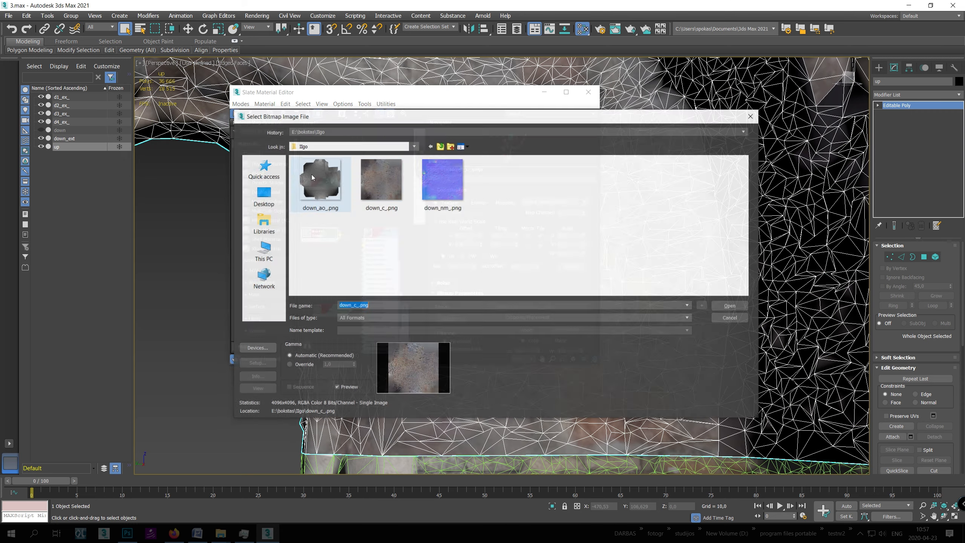
{"action": "left_click", "coordinate": [440, 146]}
{"action": "scroll", "coordinate": [395, 213], "scroll_direction": "down", "scroll_amount": 3}
{"action": "left_click", "coordinate": [319, 259]}
{"action": "left_click", "coordinate": [730, 306]}
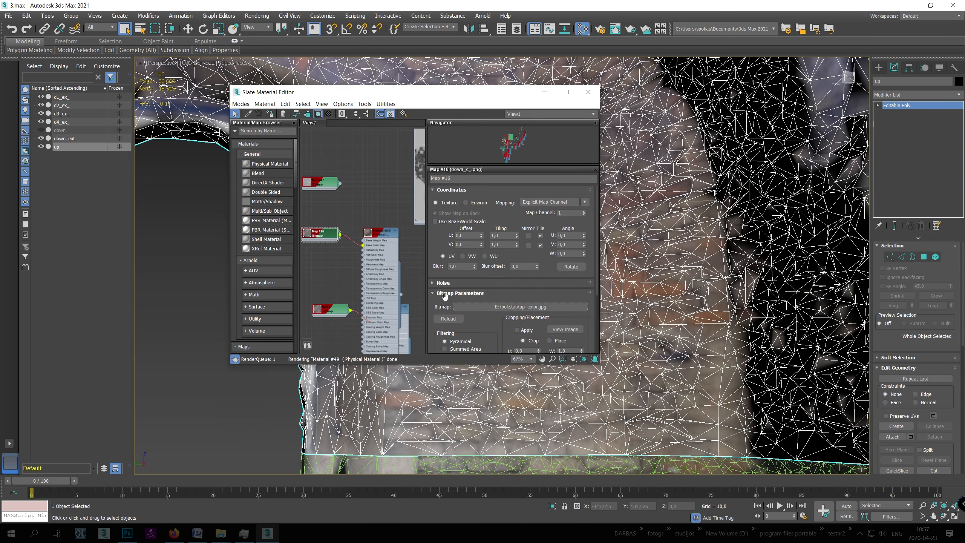
Step: Minimize the material editor, deselect the mesh, hide the edge display and inspect the textured walls
{"action": "left_click", "coordinate": [544, 94]}
{"action": "key", "text": "ctrl+d"}
{"action": "key", "text": "F4"}
{"action": "middle_click_drag", "start_coordinate": [479, 379], "coordinate": [485, 267]}
{"action": "scroll", "coordinate": [482, 282], "scroll_direction": "down", "scroll_amount": 4}
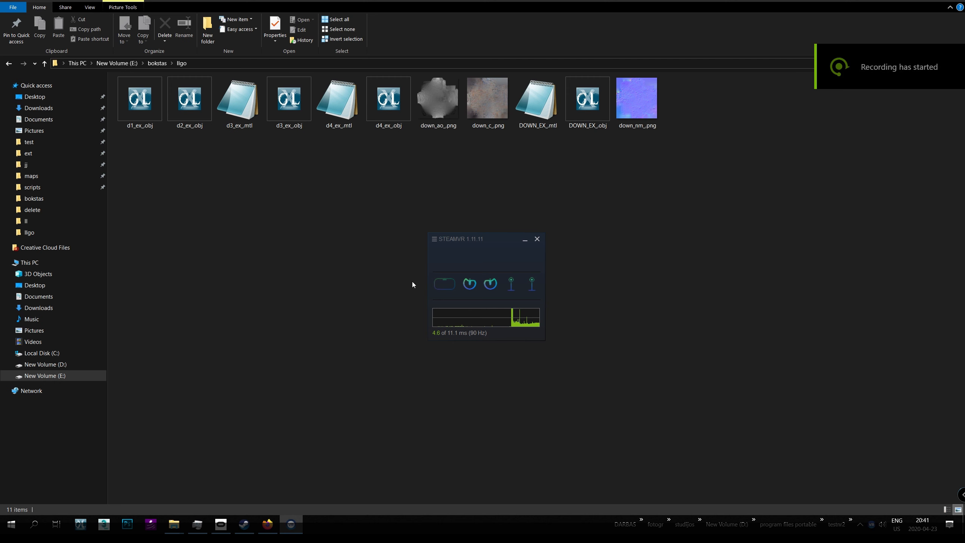
Step: Launch the SteamVR Workshop tools for creating or modifying an environment
{"action": "left_click", "coordinate": [434, 239]}
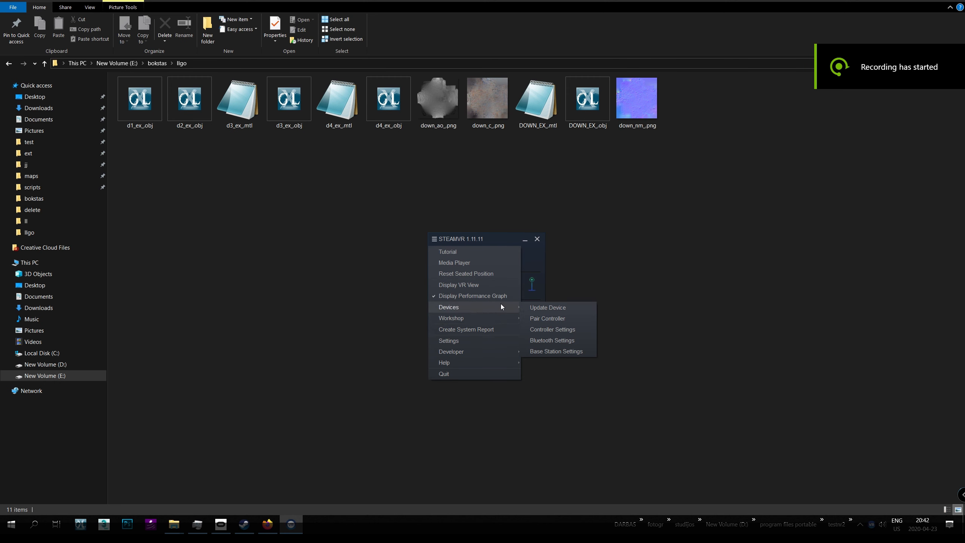
{"action": "mouse_move", "coordinate": [497, 318]}
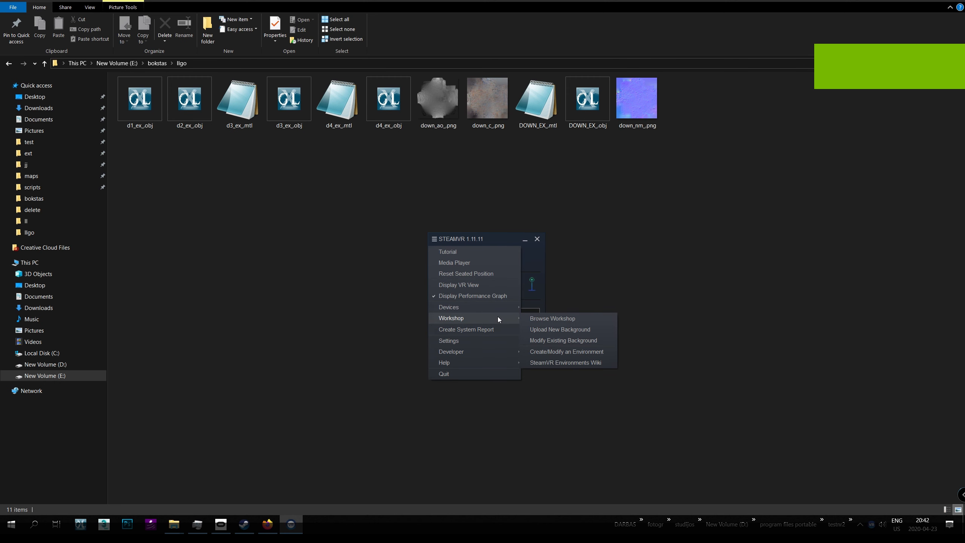
{"action": "left_click", "coordinate": [595, 352]}
{"action": "left_click", "coordinate": [482, 359]}
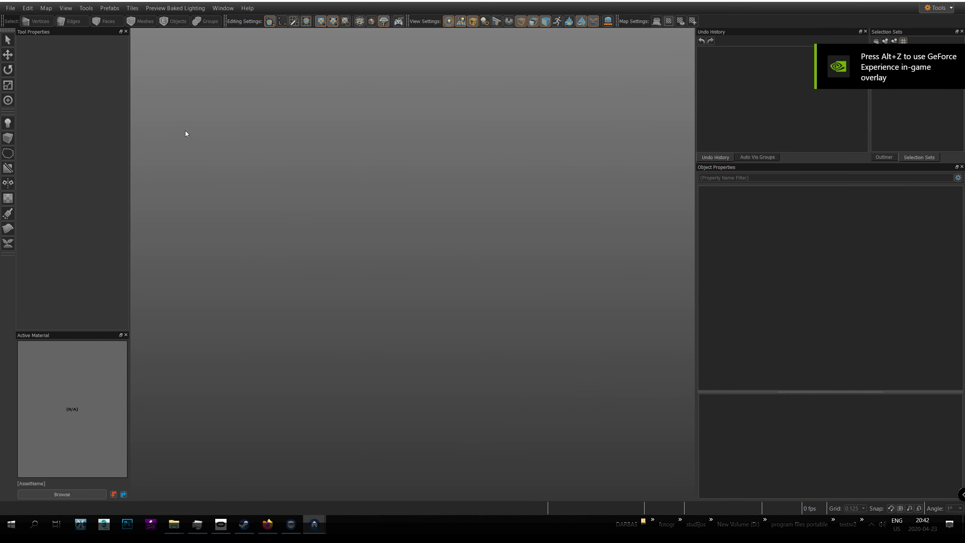
Step: Open the recent map tower_1.vmap in the Hammer map editor
{"action": "left_click", "coordinate": [11, 8]}
{"action": "mouse_move", "coordinate": [76, 46]}
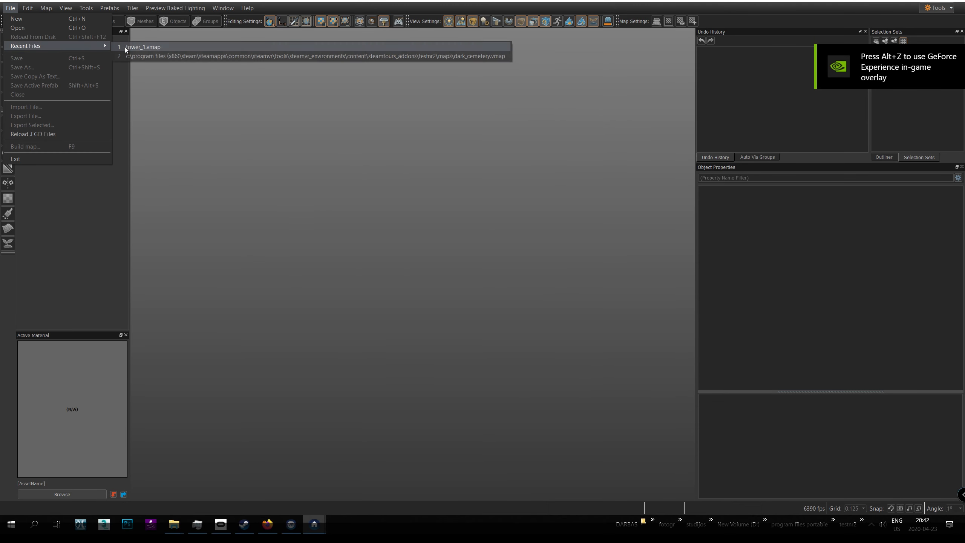
{"action": "left_click", "coordinate": [150, 48]}
Step: Delete the two old meshes at the base of the tower and leave nothing selected
{"action": "left_click", "coordinate": [442, 241]}
{"action": "scroll", "coordinate": [441, 241], "scroll_direction": "down", "scroll_amount": 5}
{"action": "scroll", "coordinate": [442, 241], "scroll_direction": "down", "scroll_amount": 5}
{"action": "left_click_drag", "start_coordinate": [442, 241], "coordinate": [392, 204], "text": "alt"}
{"action": "key", "text": "Delete"}
{"action": "left_click", "coordinate": [458, 223]}
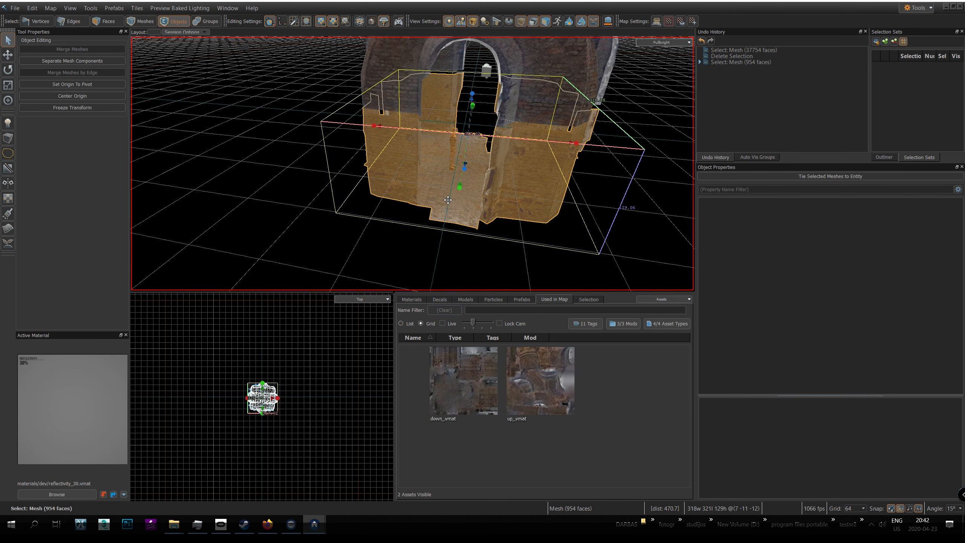
{"action": "key", "text": "Delete"}
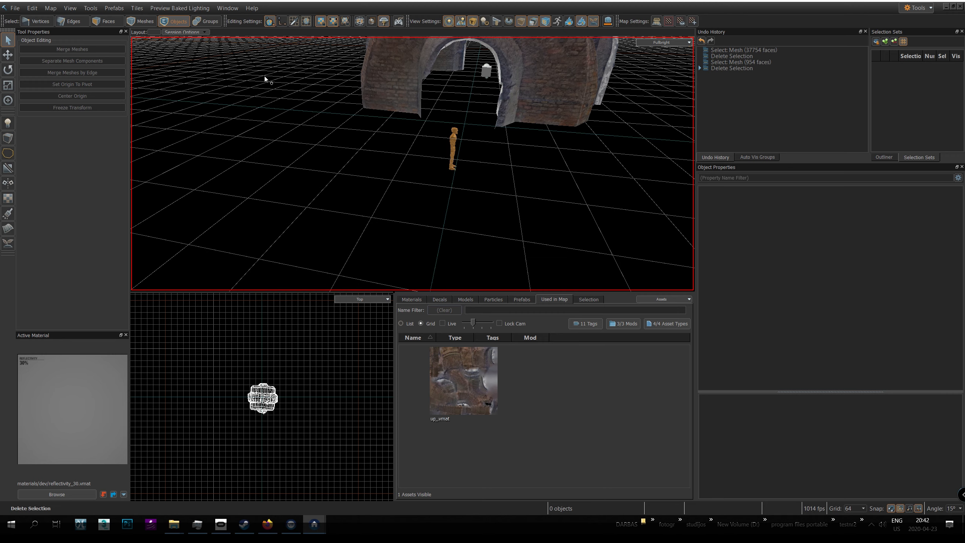
{"action": "left_click", "coordinate": [486, 72]}
{"action": "key", "text": "Escape"}
Step: Import DOWN_EX_.obj from the llgo folder into the map and select one of its meshes at the tower's base
{"action": "left_click", "coordinate": [15, 8]}
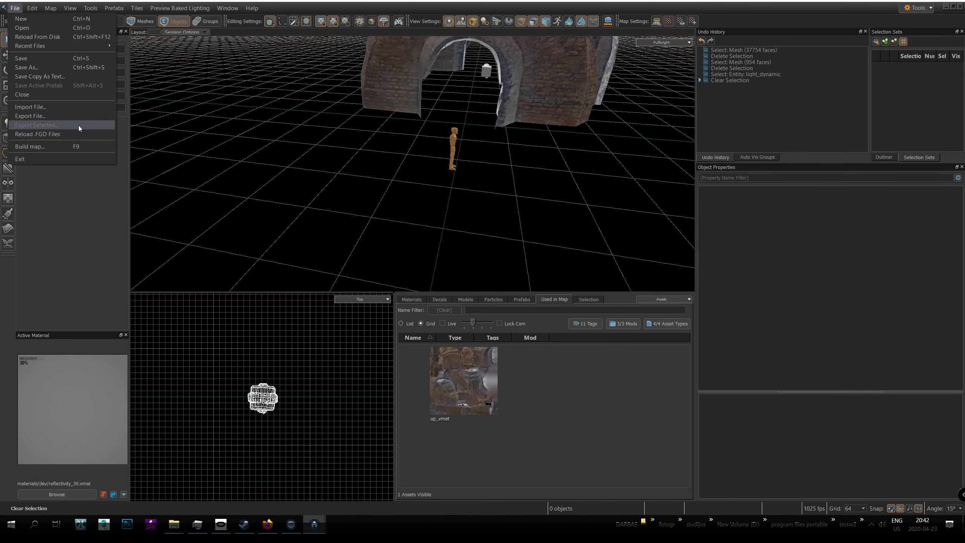
{"action": "left_click", "coordinate": [79, 107]}
{"action": "left_click_drag", "start_coordinate": [229, 7], "coordinate": [347, 122]}
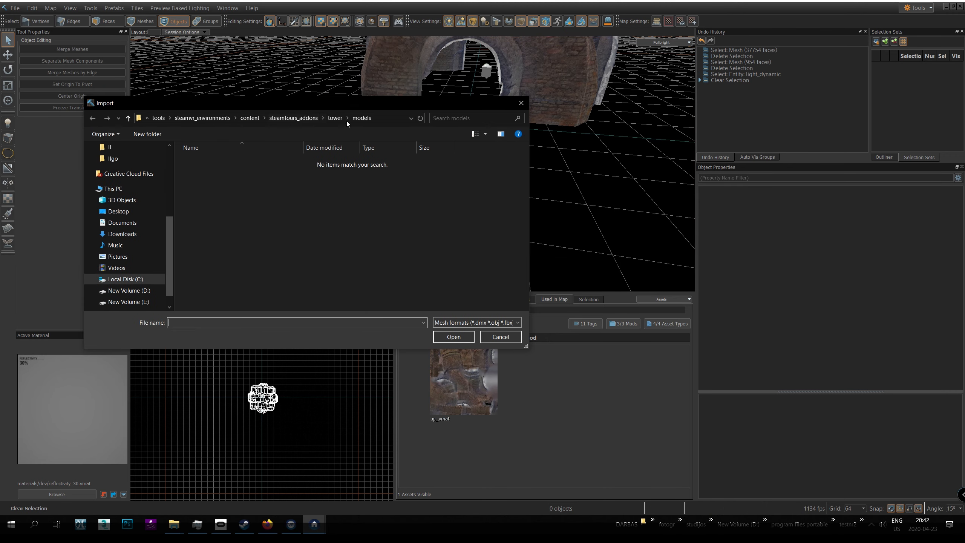
{"action": "left_click", "coordinate": [113, 158]}
{"action": "left_click", "coordinate": [420, 178]}
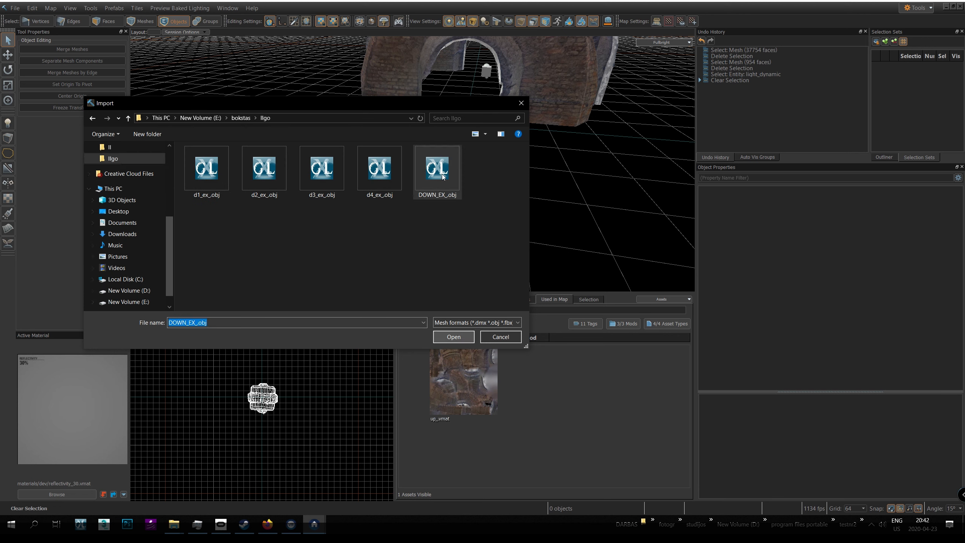
{"action": "left_click", "coordinate": [450, 333]}
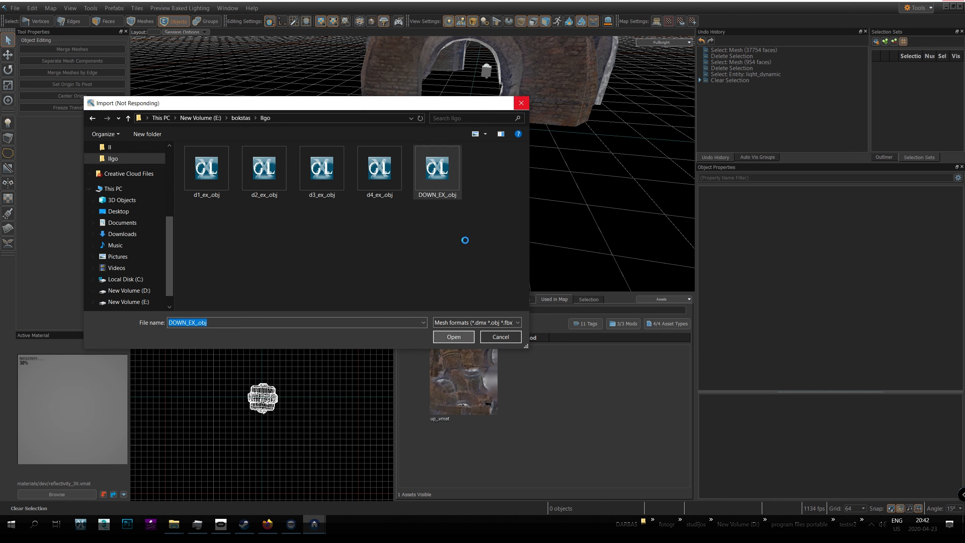
{"action": "left_click", "coordinate": [464, 238]}
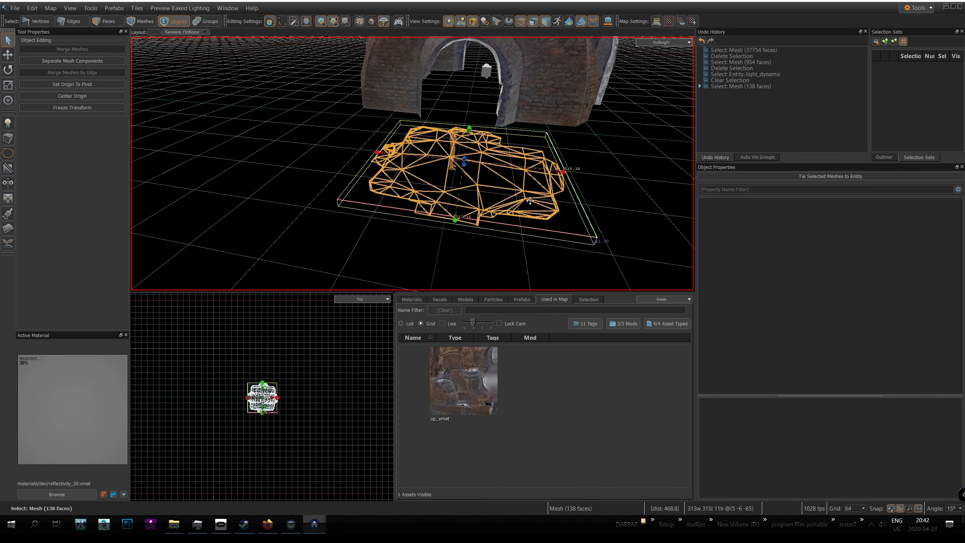
Step: Create a new material in the Material Editor and save it over down.vmat in the tower addon's materials folder
{"action": "left_click", "coordinate": [918, 8]}
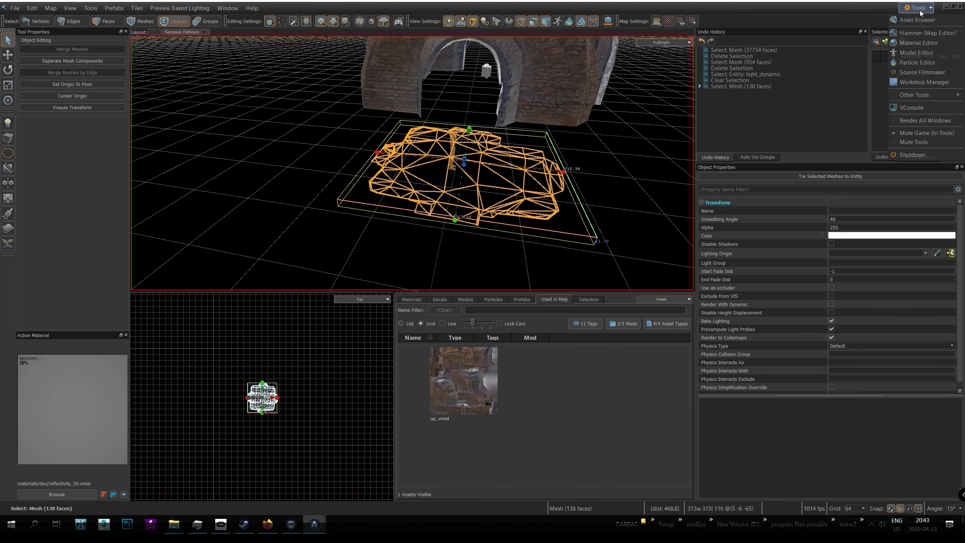
{"action": "left_click", "coordinate": [918, 43]}
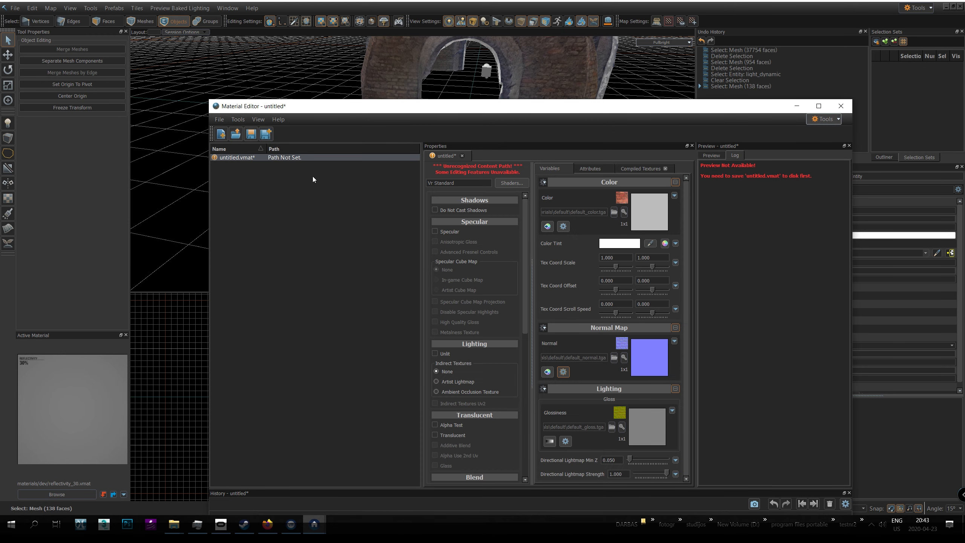
{"action": "key", "text": "ctrl+s"}
{"action": "left_click", "coordinate": [386, 180]}
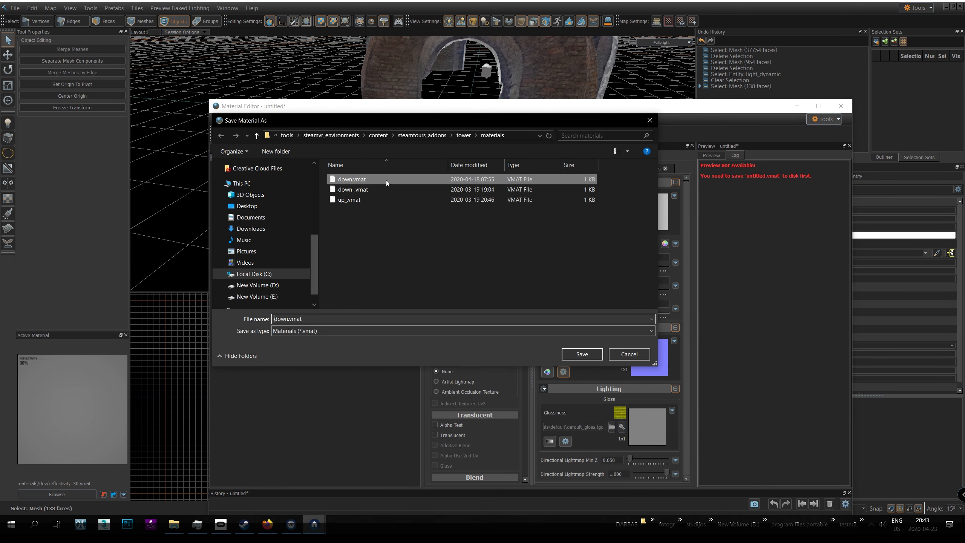
{"action": "left_click", "coordinate": [596, 355]}
{"action": "key", "text": "Return"}
Step: Try to load down_c_.png from the llgo folder as the down material's color texture
{"action": "left_click", "coordinate": [615, 213]}
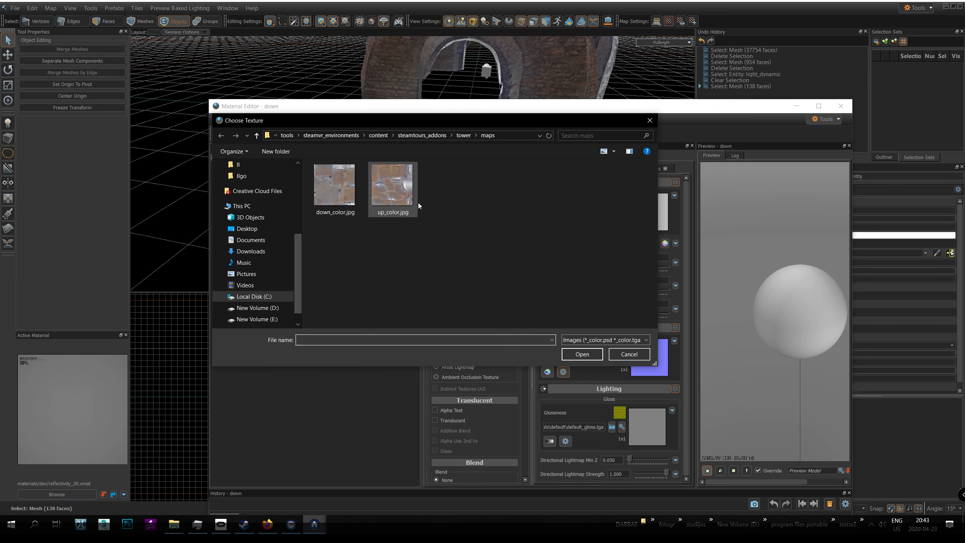
{"action": "left_click", "coordinate": [262, 176]}
{"action": "left_click", "coordinate": [604, 340]}
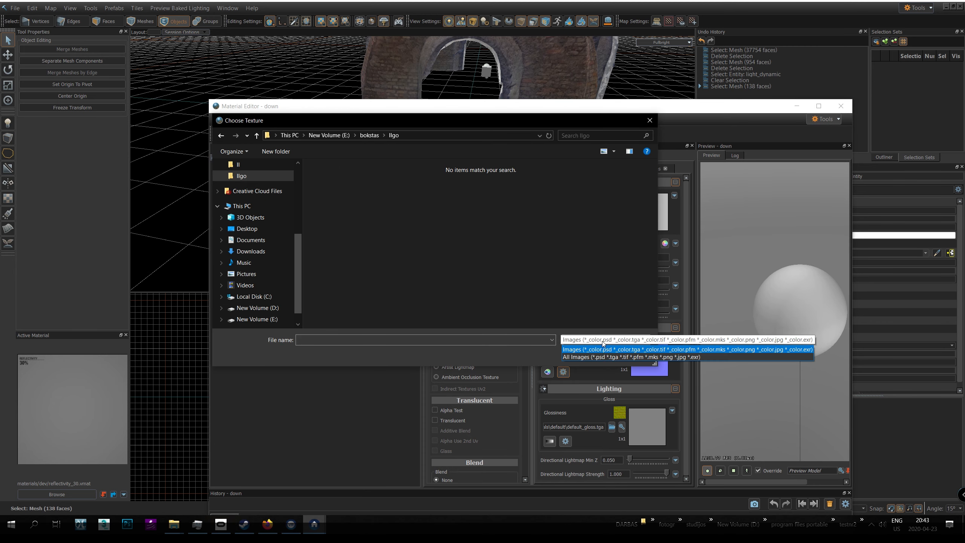
{"action": "left_click", "coordinate": [608, 349]}
{"action": "left_click", "coordinate": [392, 186]}
{"action": "left_click", "coordinate": [581, 354]}
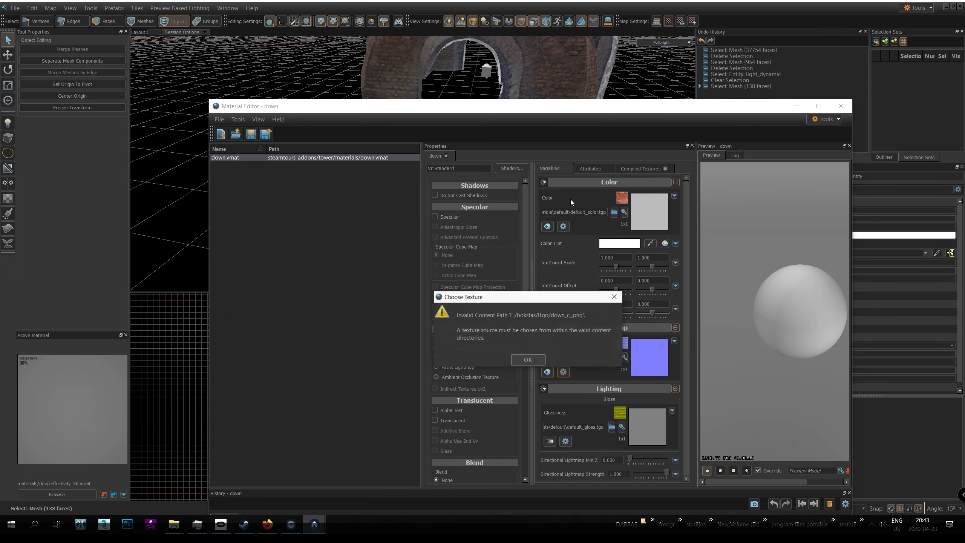
{"action": "left_click", "coordinate": [529, 359]}
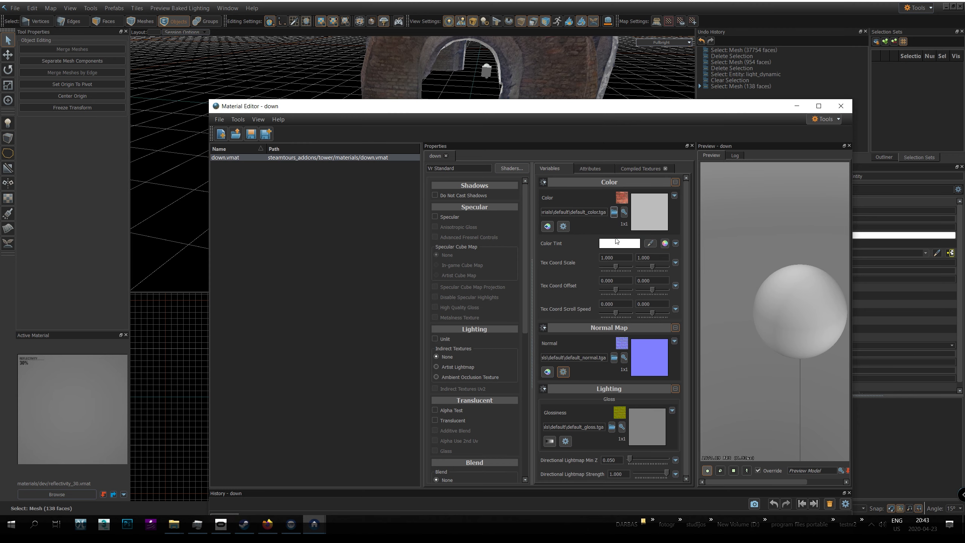
Step: Try to load down_nm_.png from the llgo folder as the down material's normal map
{"action": "left_click", "coordinate": [613, 357]}
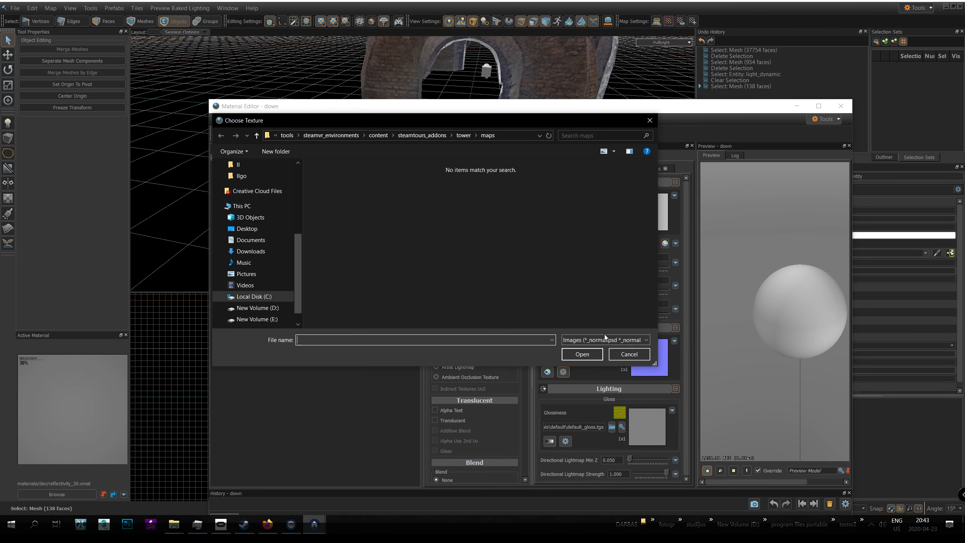
{"action": "left_click", "coordinate": [604, 338]}
{"action": "left_click", "coordinate": [678, 357]}
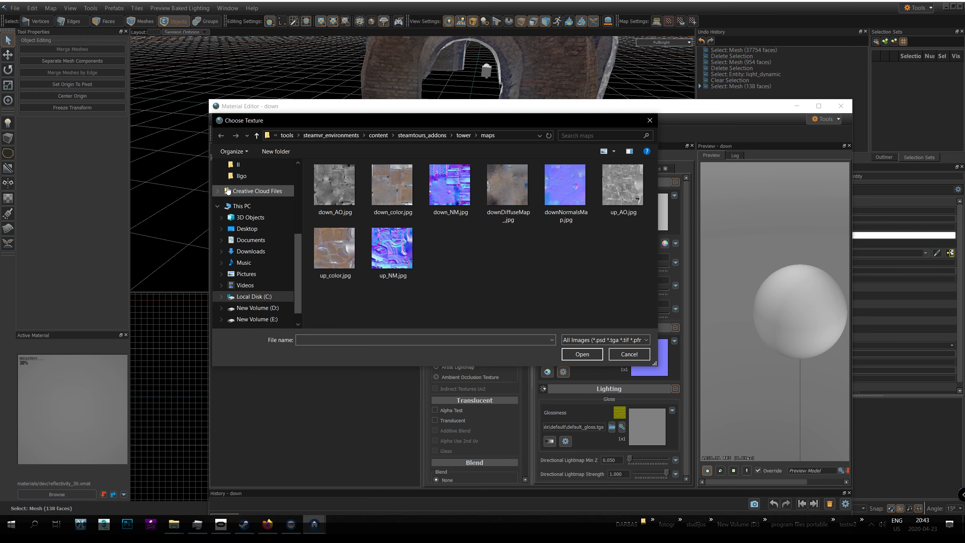
{"action": "left_click", "coordinate": [241, 176]}
{"action": "left_click", "coordinate": [449, 185]}
{"action": "left_click", "coordinate": [576, 356]}
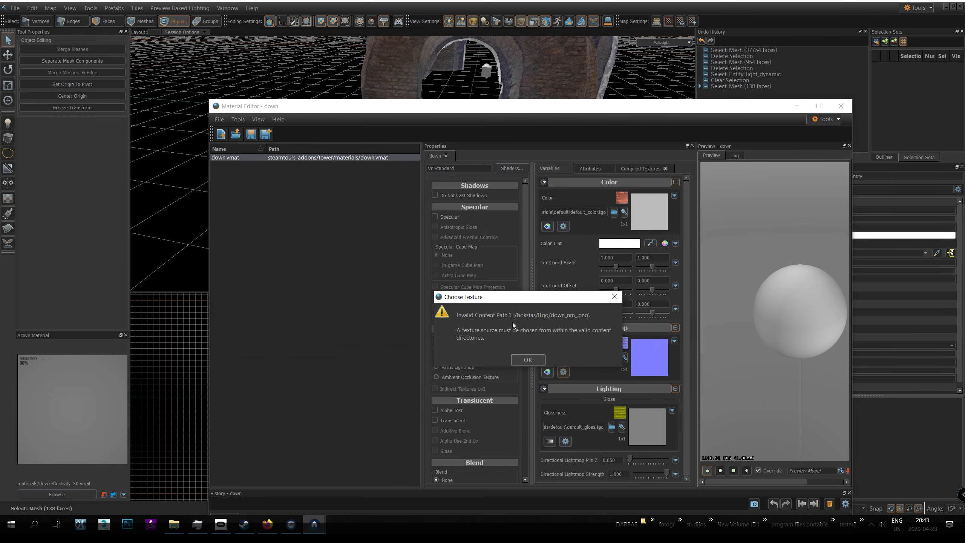
Step: Load downDiffuseMap_.jpg from the tower addon's maps folder as the down material's color texture
{"action": "left_click", "coordinate": [528, 359]}
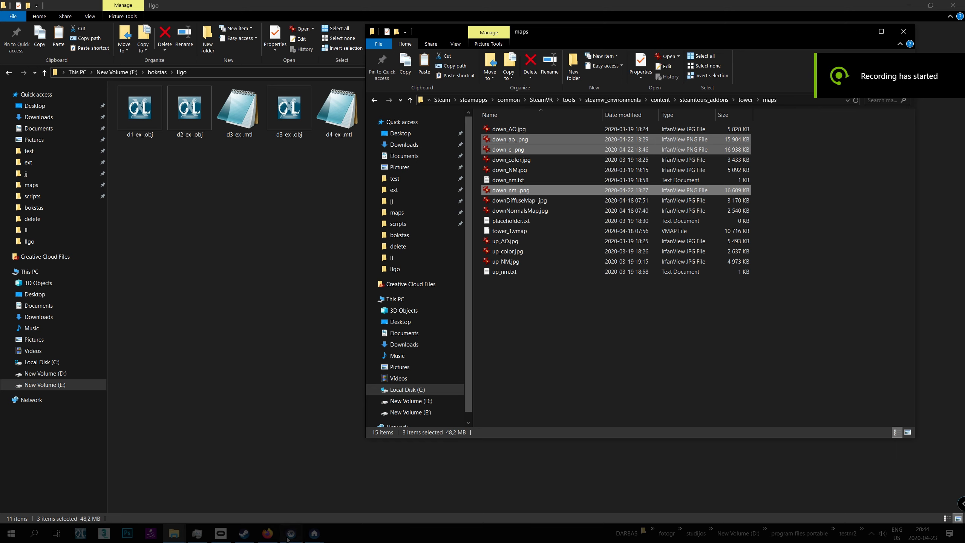
{"action": "left_click", "coordinate": [287, 539]}
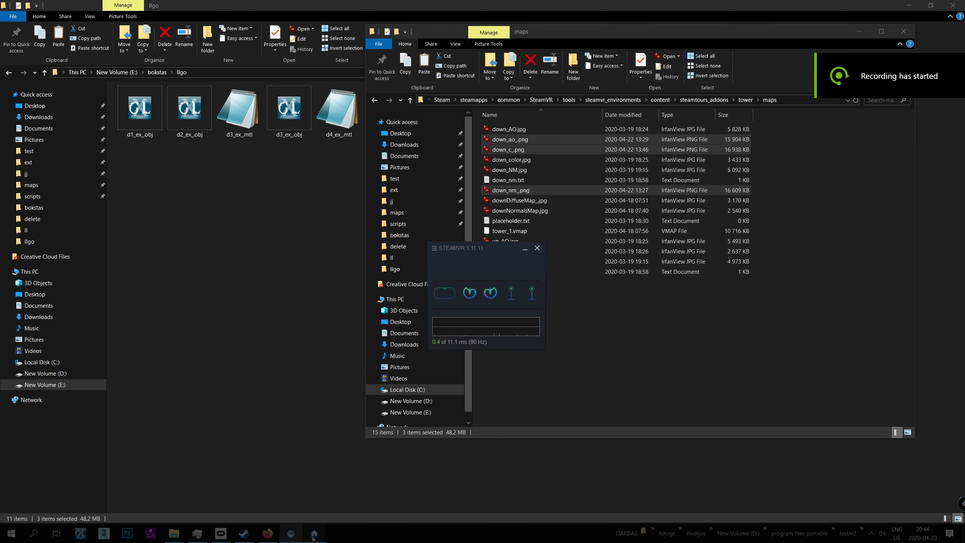
{"action": "left_click", "coordinate": [314, 533]}
{"action": "left_click", "coordinate": [335, 515]}
{"action": "left_click", "coordinate": [314, 533]}
{"action": "left_click", "coordinate": [418, 499]}
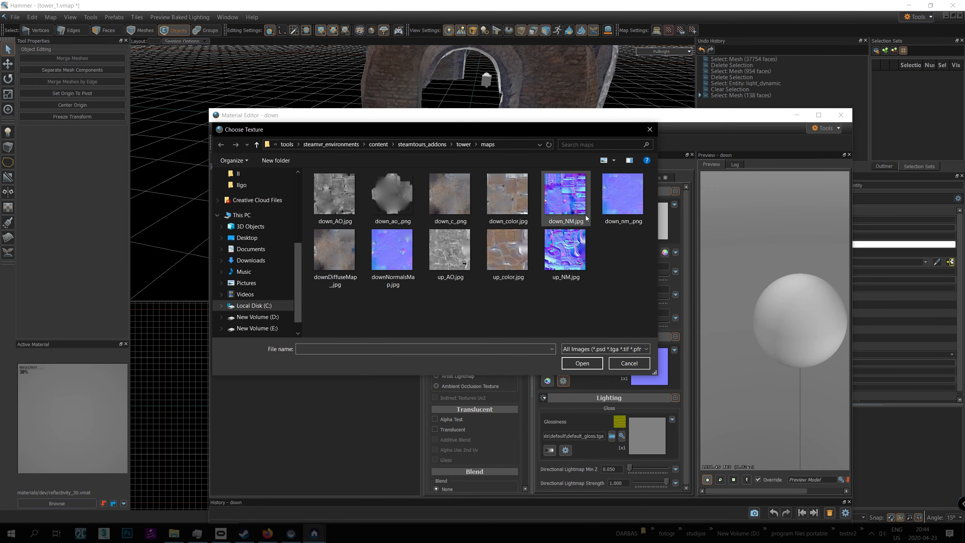
{"action": "left_click", "coordinate": [326, 256]}
{"action": "left_click", "coordinate": [582, 362]}
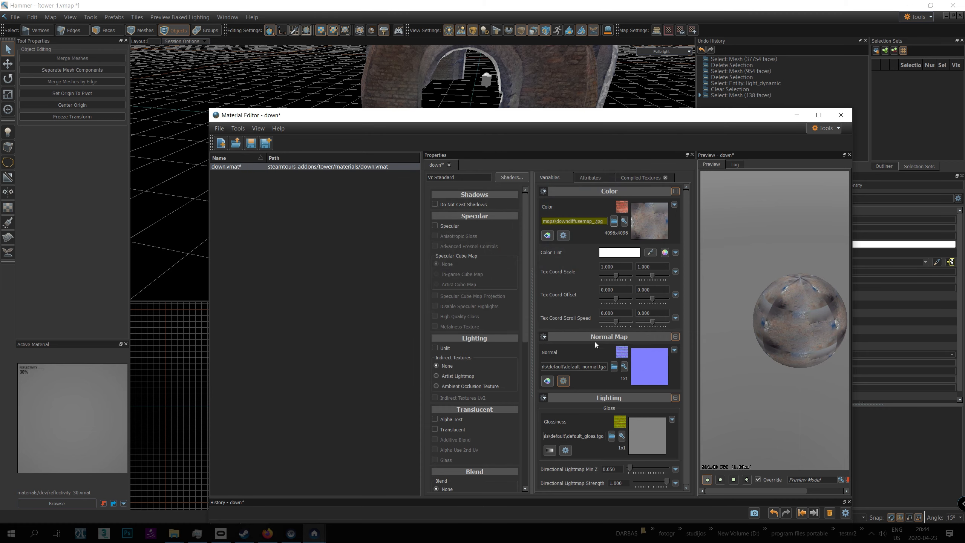
Step: Load downNormalsMap.jpg from the tower addon's maps folder as the down material's normal map
{"action": "left_click", "coordinate": [622, 367]}
{"action": "left_click", "coordinate": [637, 352]}
{"action": "left_click", "coordinate": [637, 364]}
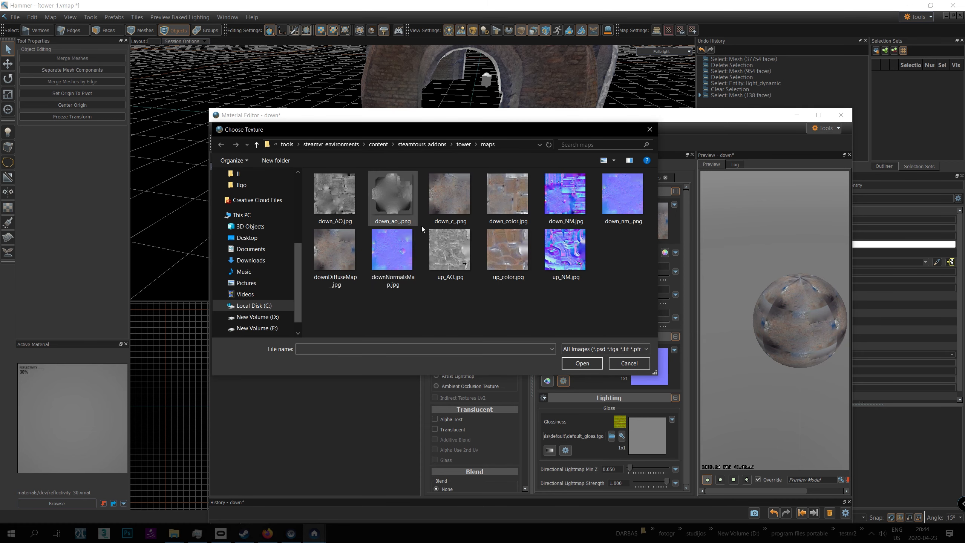
{"action": "left_click", "coordinate": [392, 251]}
{"action": "left_click", "coordinate": [582, 363]}
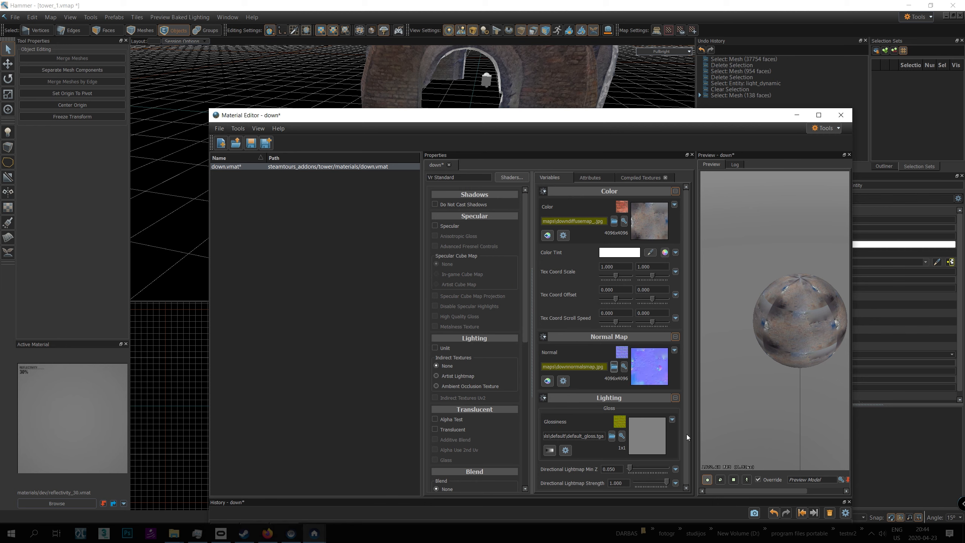
Step: Replace the down material's glossiness texture with a constant value of 0.000 and enable Ambient Occlusion Texture for indirect lighting
{"action": "left_click", "coordinate": [550, 451]}
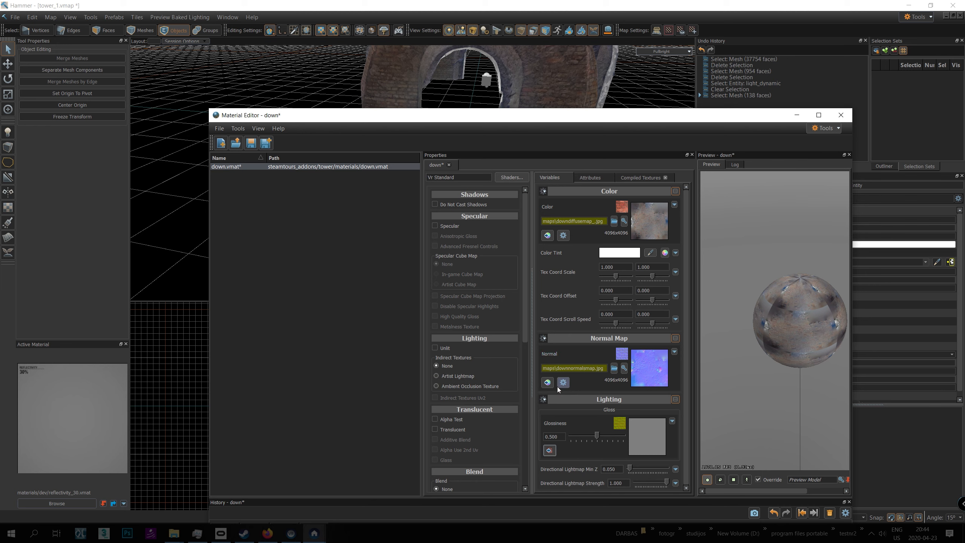
{"action": "left_click_drag", "start_coordinate": [599, 435], "coordinate": [570, 436]}
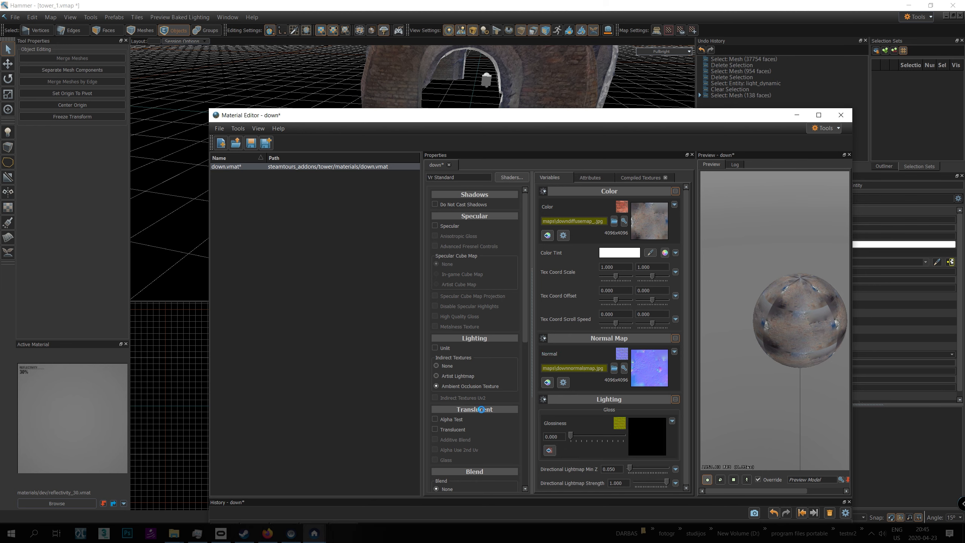
Step: Show all image types, load down_ao_.png as the ambient occlusion texture, save the down material and minimize the Material Editor
{"action": "left_click", "coordinate": [612, 427]}
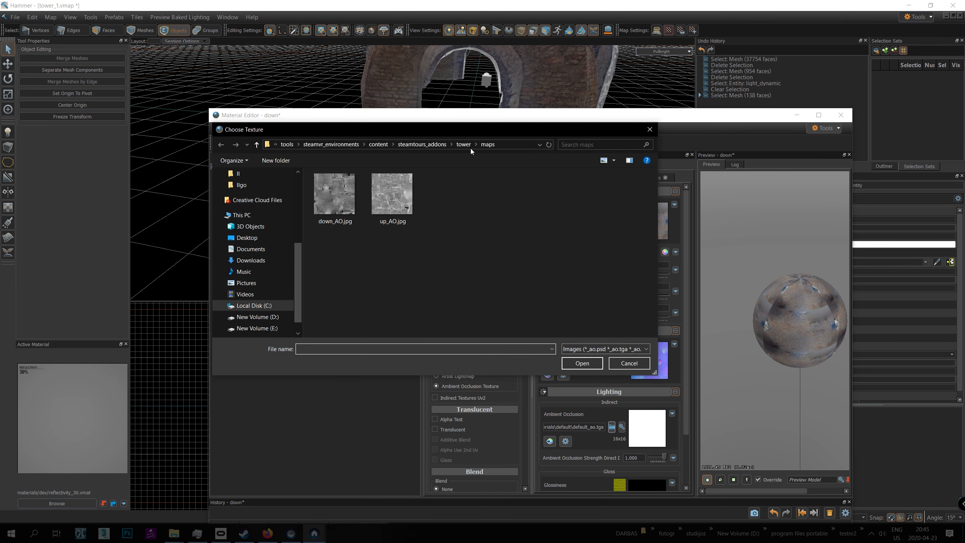
{"action": "left_click", "coordinate": [627, 349]}
{"action": "left_click", "coordinate": [604, 360]}
{"action": "left_click", "coordinate": [377, 206]}
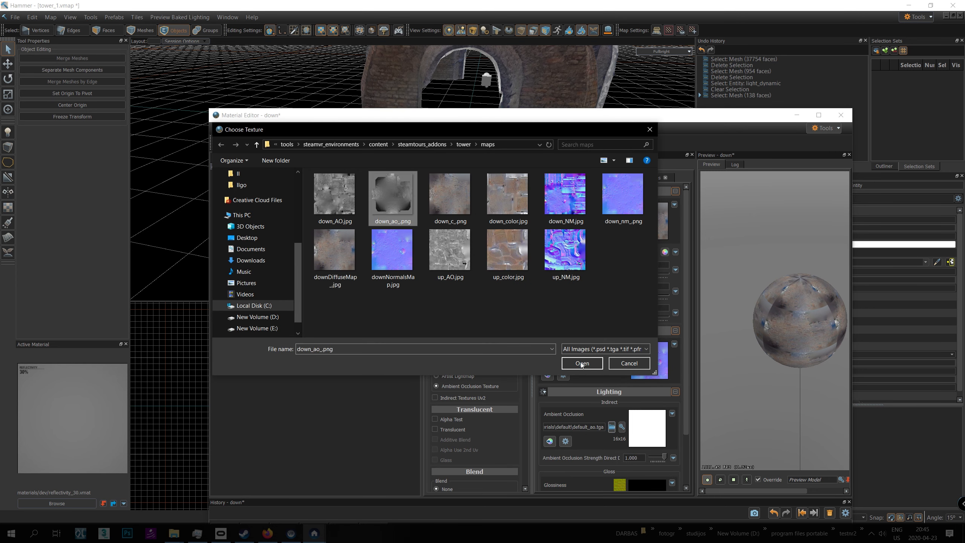
{"action": "left_click", "coordinate": [582, 363]}
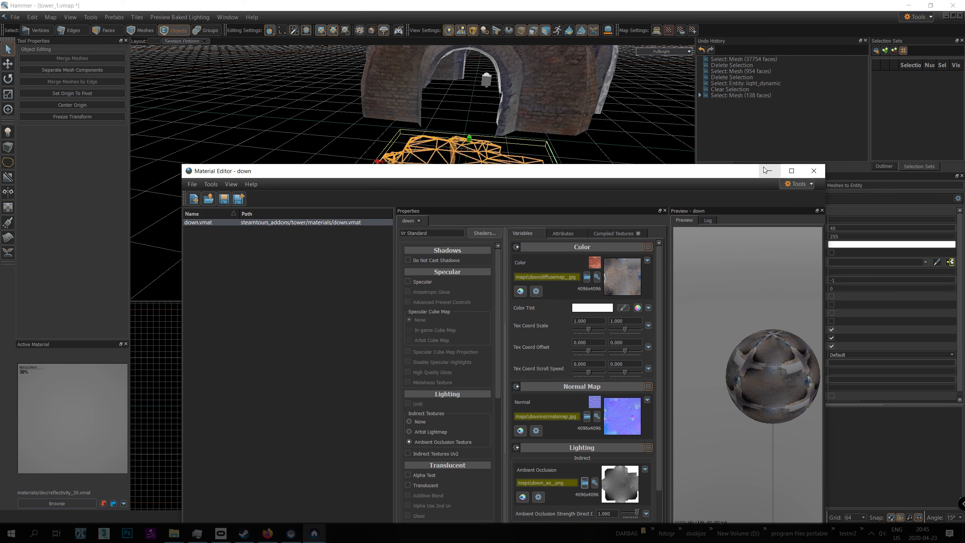
{"action": "left_click", "coordinate": [769, 171]}
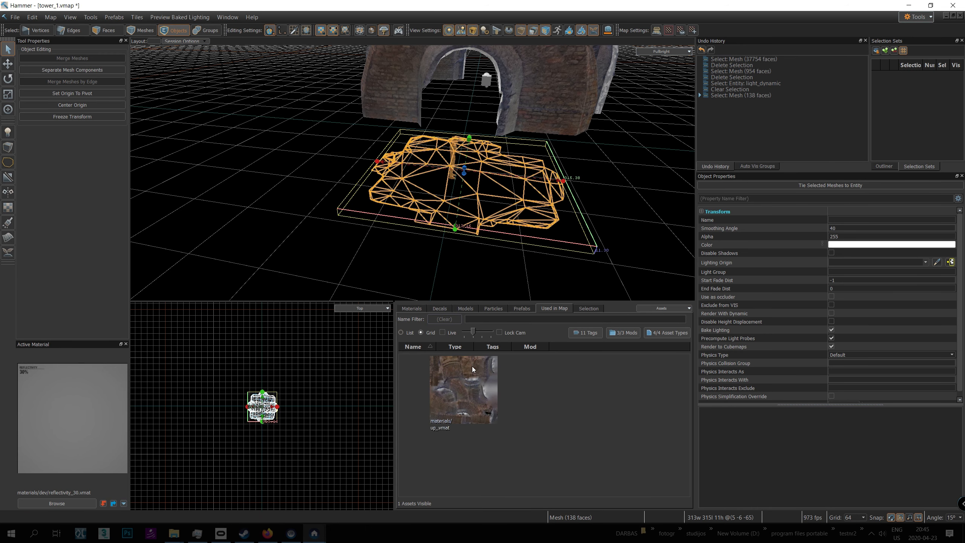
Step: Switch the asset browser from the assets used in the map to the full materials list, and save the tower_1 map
{"action": "left_click", "coordinate": [586, 334]}
{"action": "left_click", "coordinate": [673, 334]}
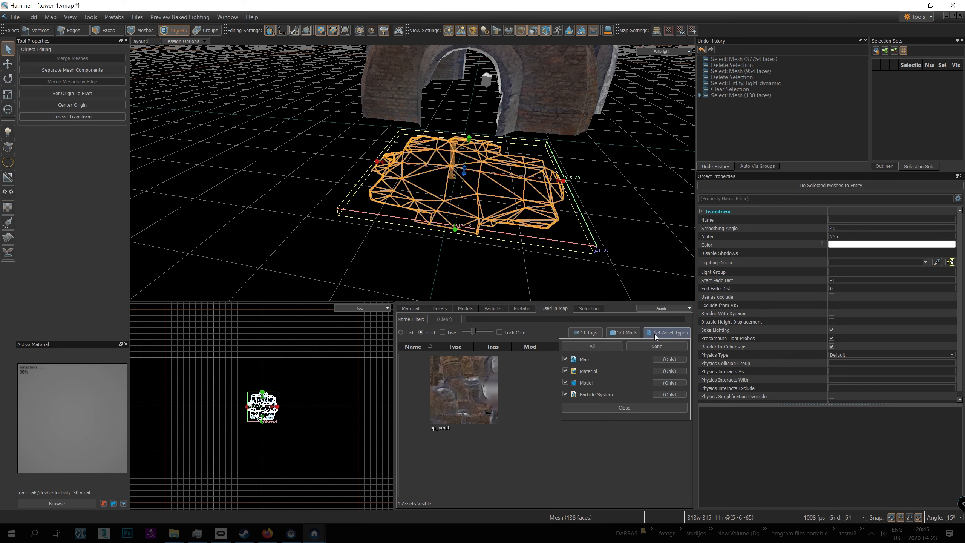
{"action": "left_click", "coordinate": [658, 360]}
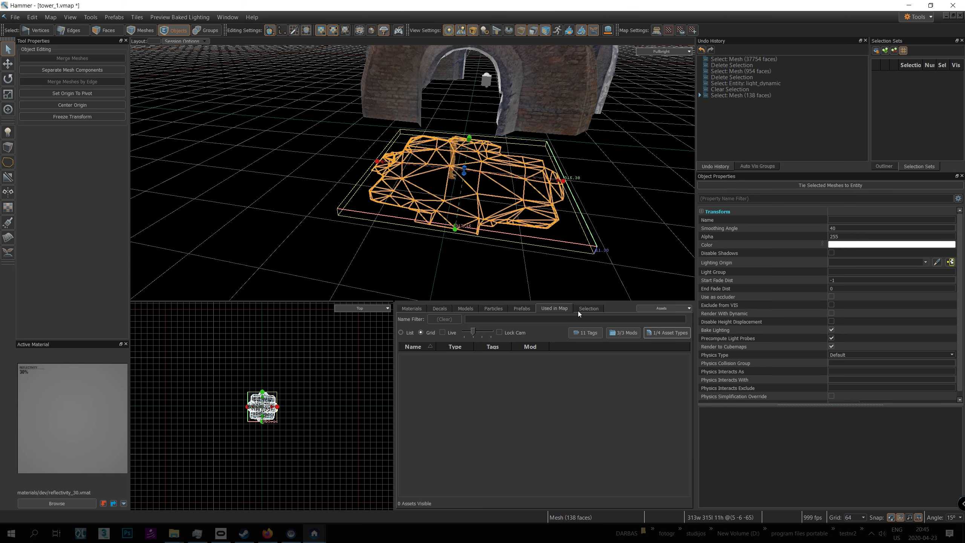
{"action": "left_click", "coordinate": [418, 308]}
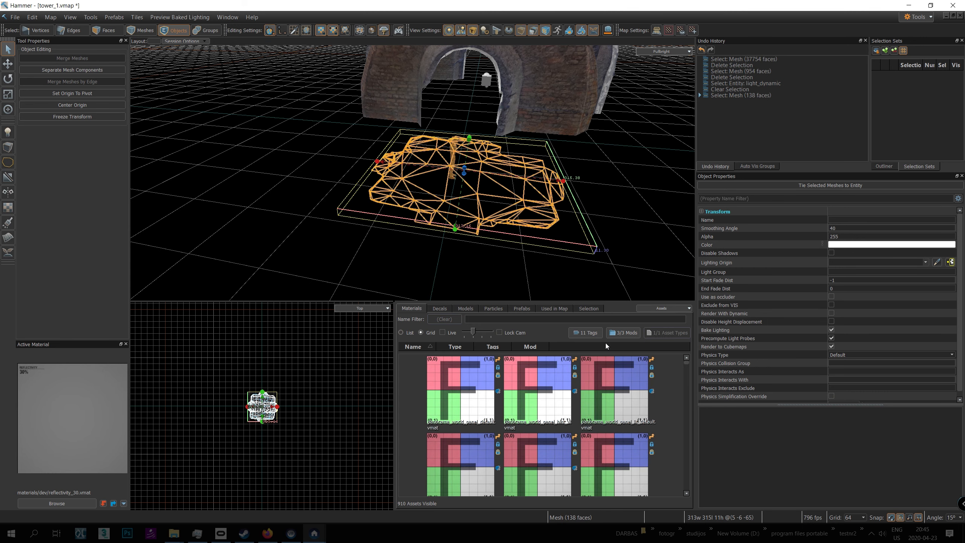
{"action": "left_click", "coordinate": [587, 333]}
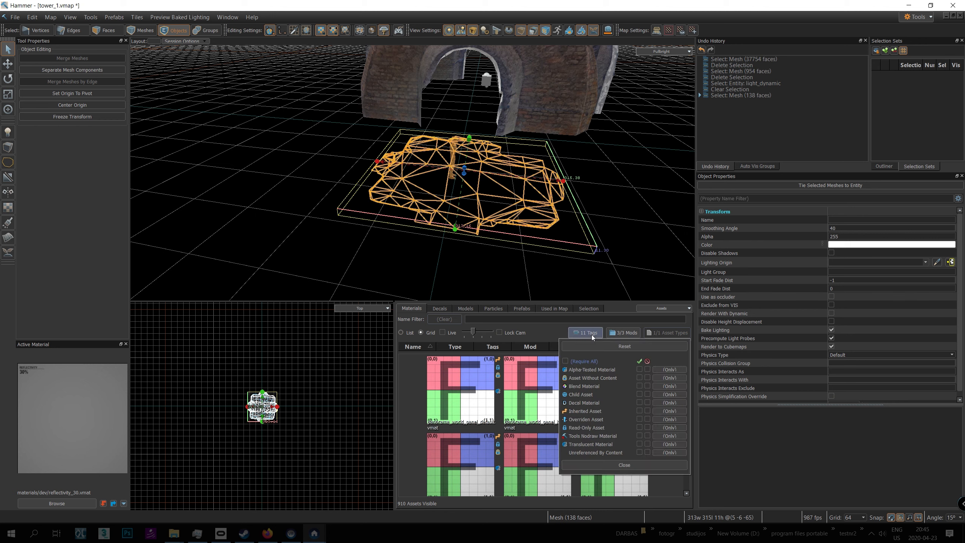
{"action": "left_click", "coordinate": [15, 17]}
{"action": "left_click", "coordinate": [30, 67]}
Step: Filter the material list to a single mod and apply down.vmat to the selected floor mesh
{"action": "left_click", "coordinate": [611, 334]}
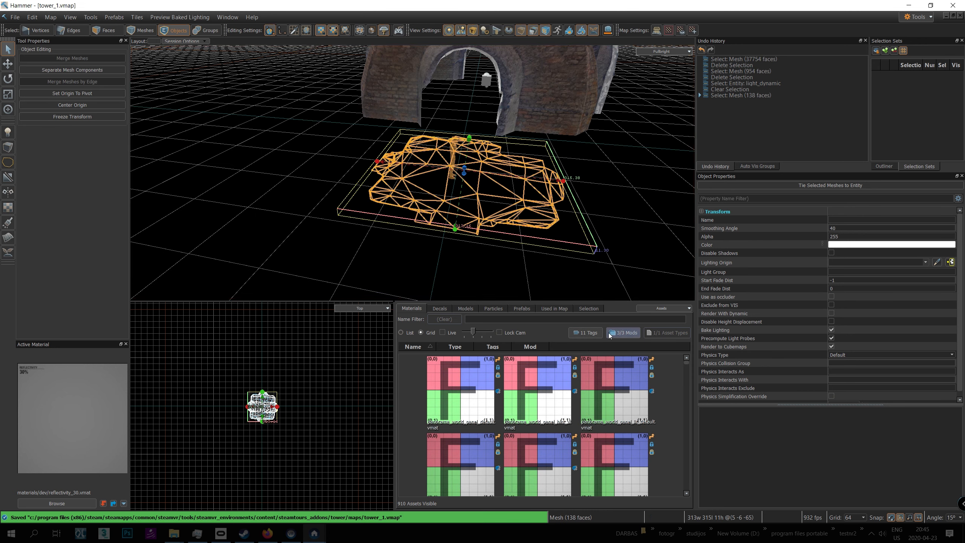
{"action": "left_click", "coordinate": [618, 358]}
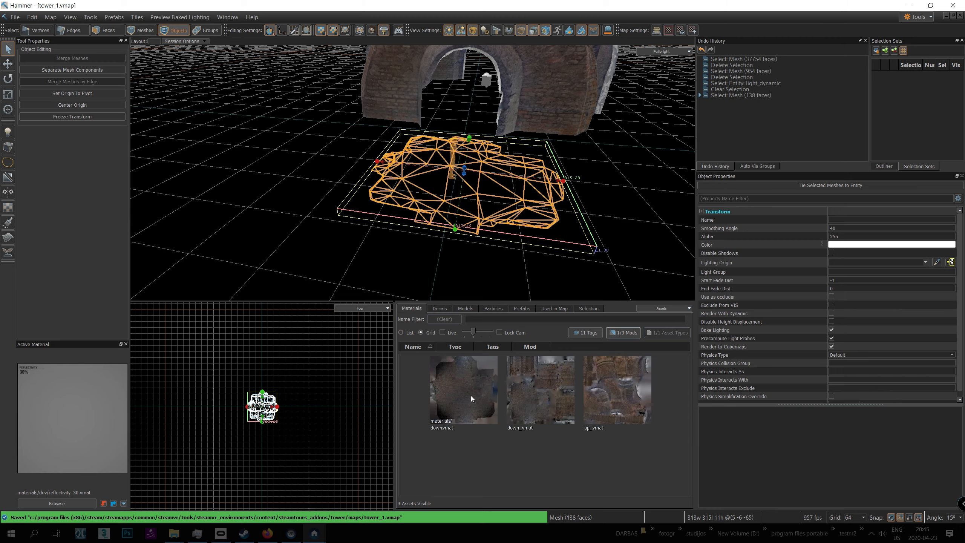
{"action": "left_click_drag", "start_coordinate": [470, 395], "coordinate": [492, 265]}
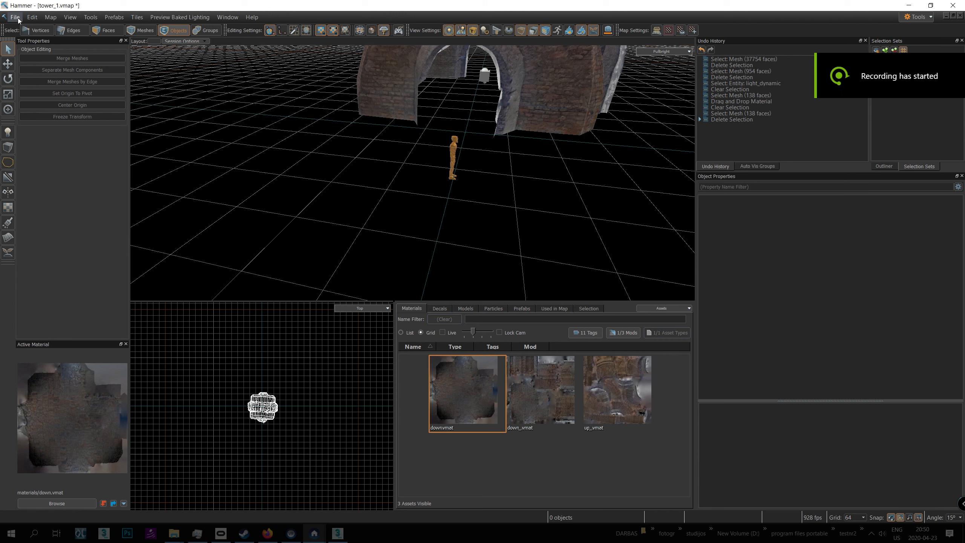
Step: Import DOWN_EX_.obj from the llgo folder again and apply the down material to the floor mesh
{"action": "left_click", "coordinate": [15, 17]}
{"action": "left_click", "coordinate": [60, 84]}
{"action": "double_click", "coordinate": [356, 86]}
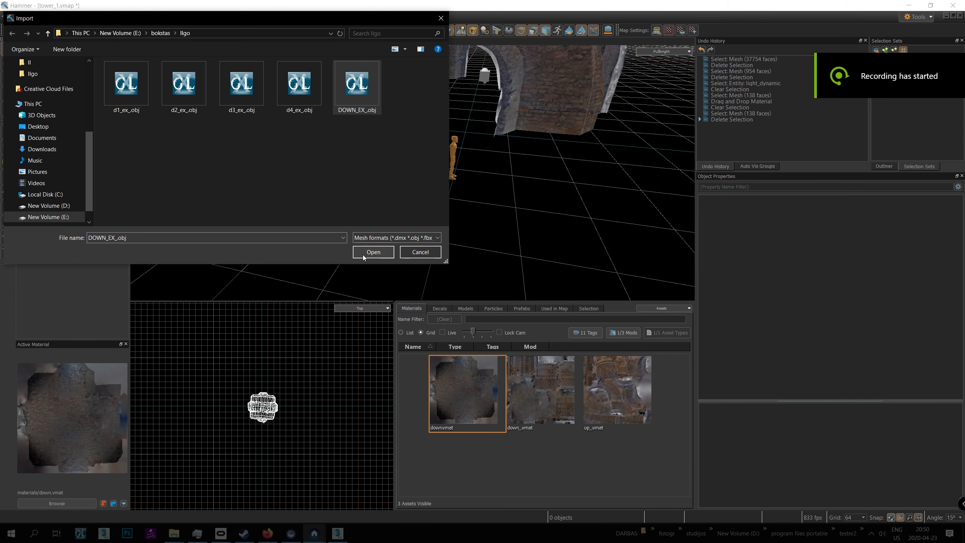
{"action": "mouse_move", "coordinate": [514, 246]}
{"action": "right_mouse_down"}
{"action": "mouse_move", "coordinate": [570, 243]}
{"action": "mouse_move", "coordinate": [486, 251]}
{"action": "mouse_move", "coordinate": [515, 246]}
{"action": "right_mouse_up"}
Step: Import the wall meshes d1_ex_.obj and d2_ex_.obj from the llgo folder into the map
{"action": "left_click", "coordinate": [16, 17]}
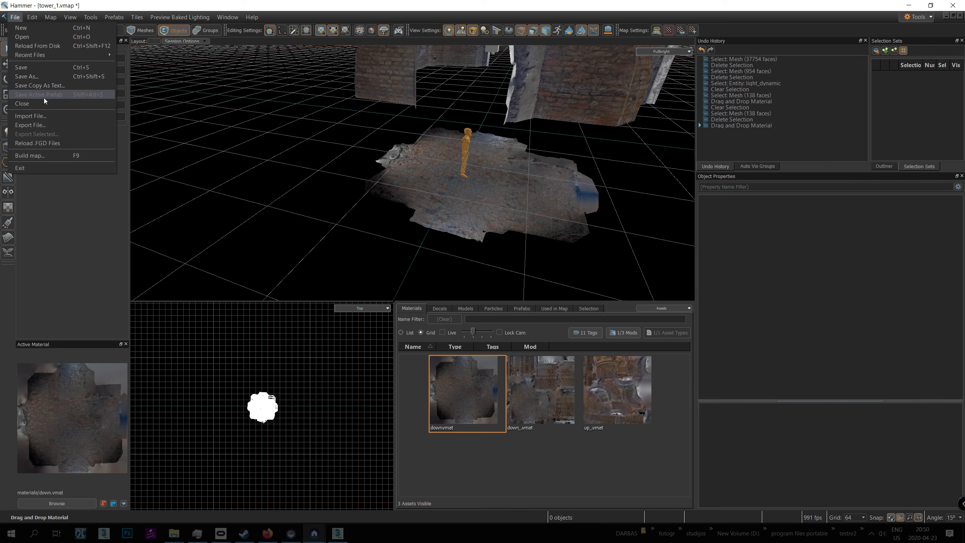
{"action": "left_click", "coordinate": [67, 115]}
{"action": "left_click", "coordinate": [126, 86]}
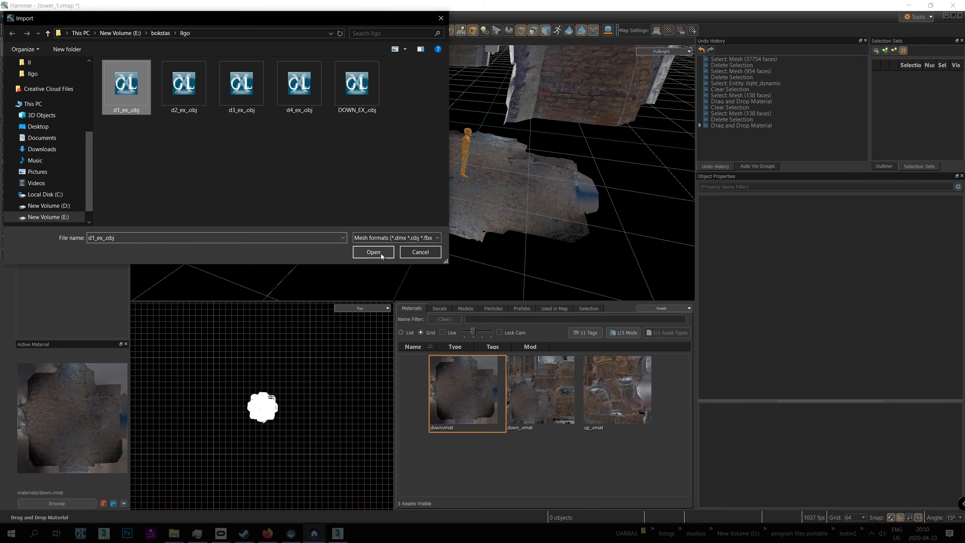
{"action": "left_click", "coordinate": [380, 253]}
{"action": "right_click_drag", "start_coordinate": [382, 253], "coordinate": [399, 155]}
{"action": "left_click", "coordinate": [15, 17]}
{"action": "left_click", "coordinate": [53, 116]}
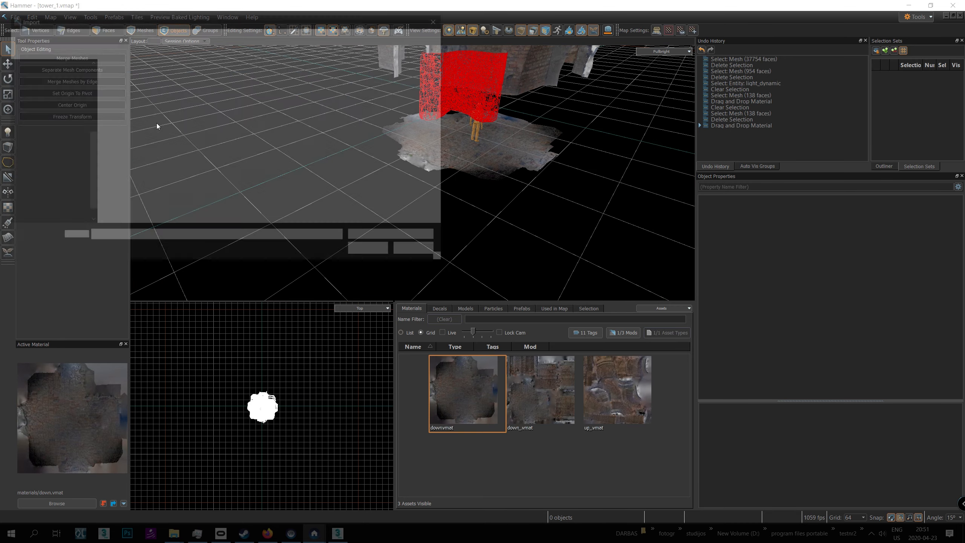
{"action": "left_click", "coordinate": [183, 97]}
{"action": "left_click", "coordinate": [376, 253]}
Step: Import the wall meshes d3_ex_.obj and d4_ex_.obj from the llgo folder into the map
{"action": "left_click", "coordinate": [15, 17]}
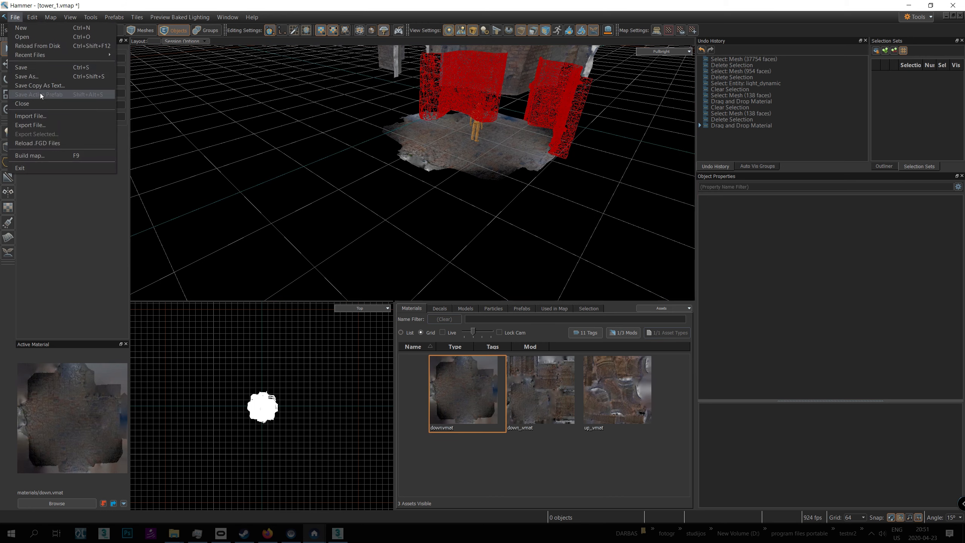
{"action": "left_click", "coordinate": [53, 115]}
{"action": "left_click", "coordinate": [241, 85]}
{"action": "key", "text": "Return"}
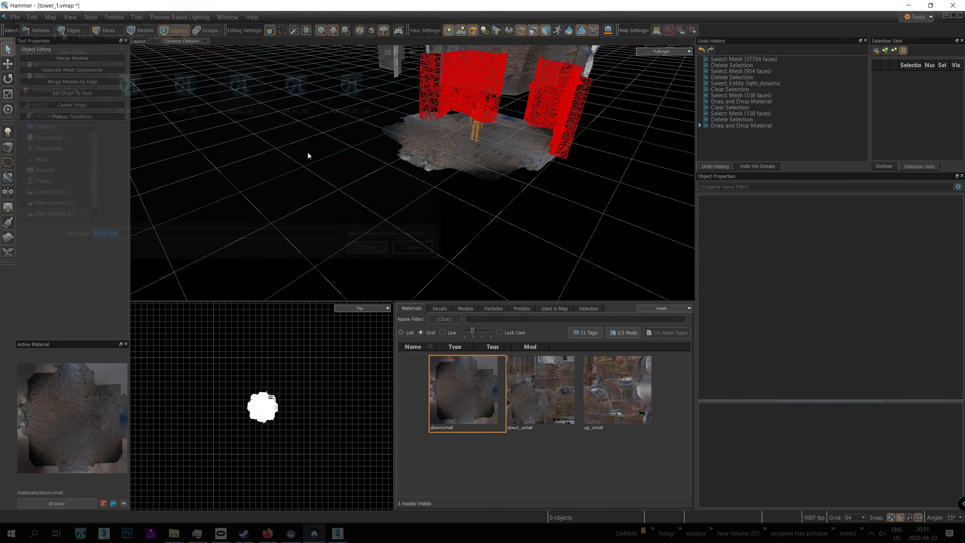
{"action": "left_click", "coordinate": [15, 17]}
{"action": "left_click", "coordinate": [52, 116]}
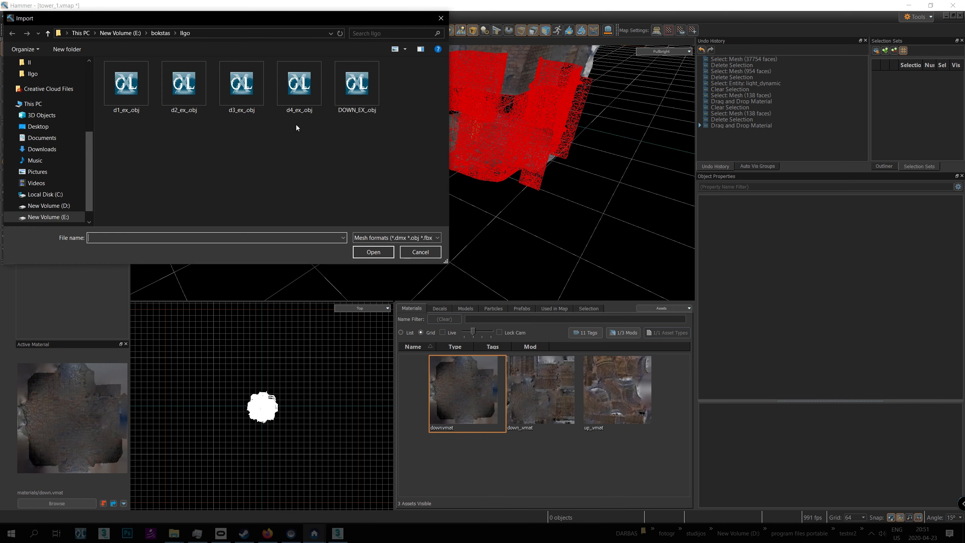
{"action": "left_click", "coordinate": [239, 85]}
{"action": "left_click", "coordinate": [374, 251]}
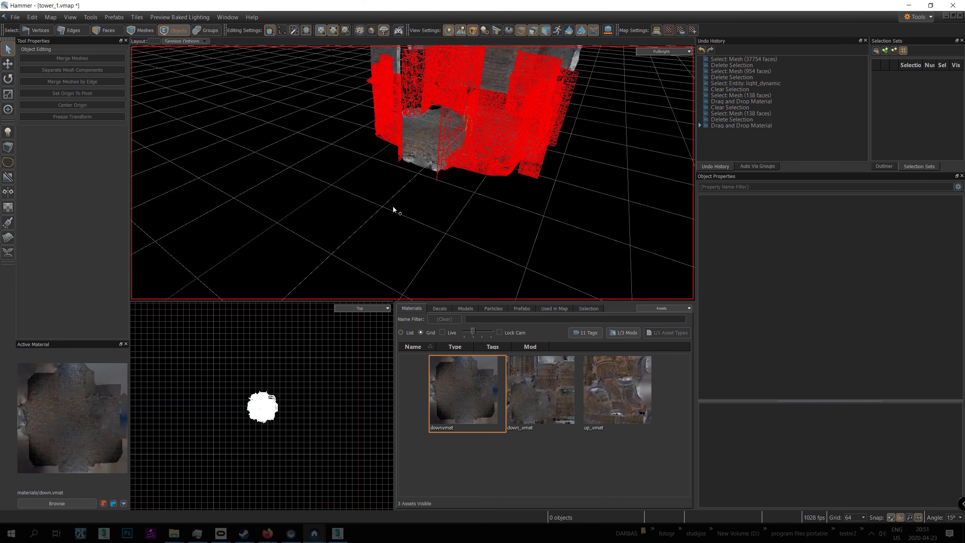
{"action": "key", "text": "alt+F9"}
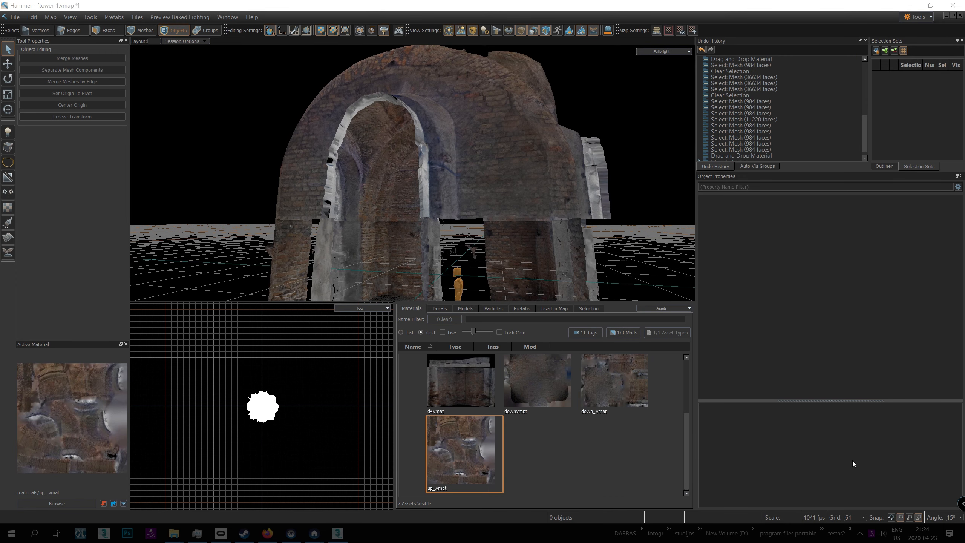
Step: Build the tower_1 map with the Full Compile preset, loading it in the engine after building
{"action": "key", "text": "F9"}
{"action": "middle_click", "coordinate": [440, 333]}
{"action": "key", "text": "F9"}
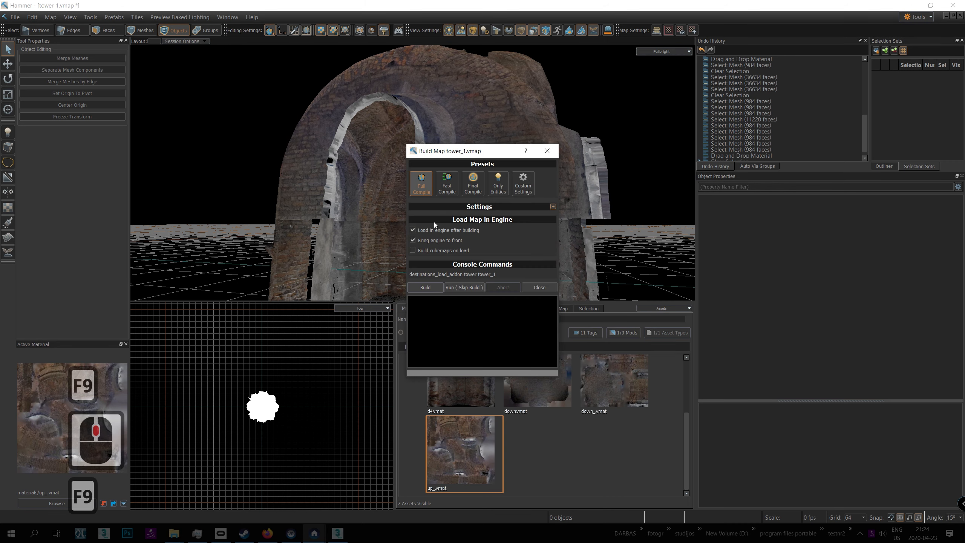
{"action": "left_click", "coordinate": [423, 285]}
{"action": "left_click", "coordinate": [442, 286]}
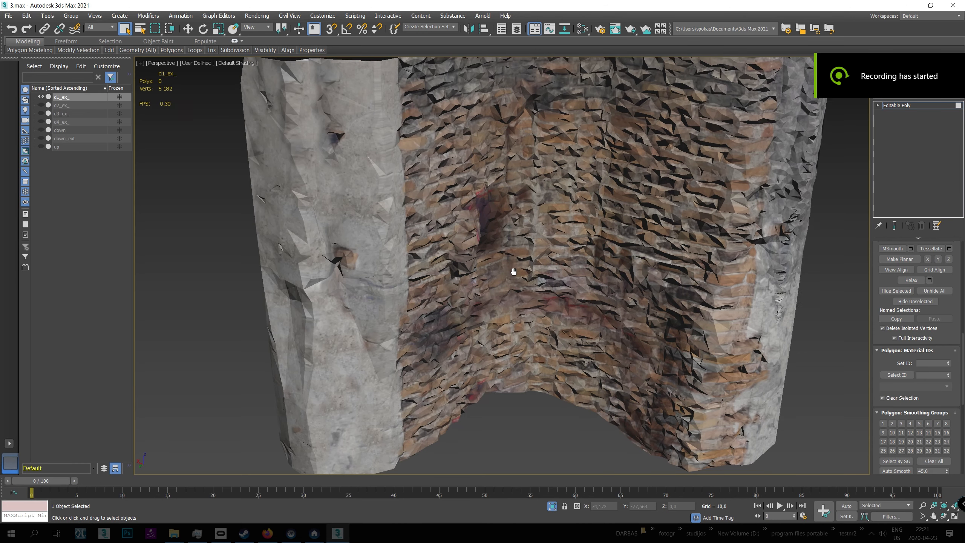
Step: In 3ds Max, assign all polygons of d1_ex_ to smoothing group 1, clear the selection and inspect the smoothed bricks
{"action": "middle_click_drag", "start_coordinate": [525, 272], "coordinate": [502, 275]}
{"action": "scroll", "coordinate": [501, 275], "scroll_direction": "down", "scroll_amount": 5}
{"action": "left_click_drag", "start_coordinate": [304, 103], "coordinate": [687, 412]}
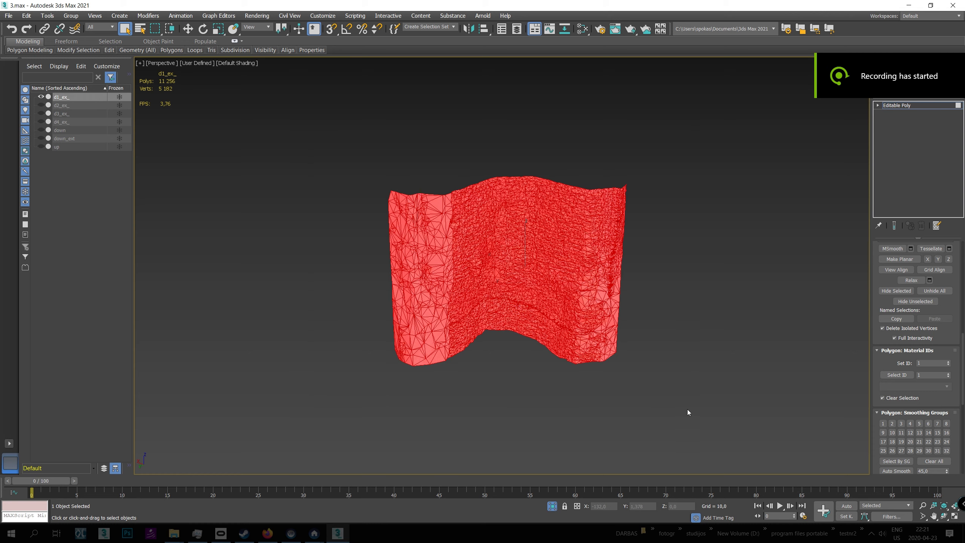
{"action": "scroll", "coordinate": [687, 412], "scroll_direction": "up", "scroll_amount": 4}
{"action": "left_click", "coordinate": [883, 423]}
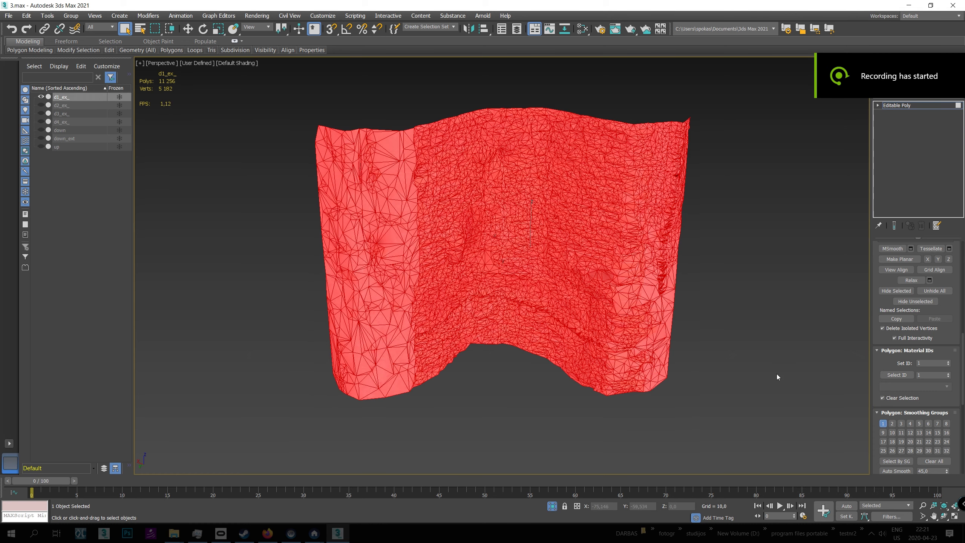
{"action": "left_click", "coordinate": [776, 377]}
{"action": "scroll", "coordinate": [543, 257], "scroll_direction": "up", "scroll_amount": 6}
{"action": "scroll", "coordinate": [543, 256], "scroll_direction": "down", "scroll_amount": 2}
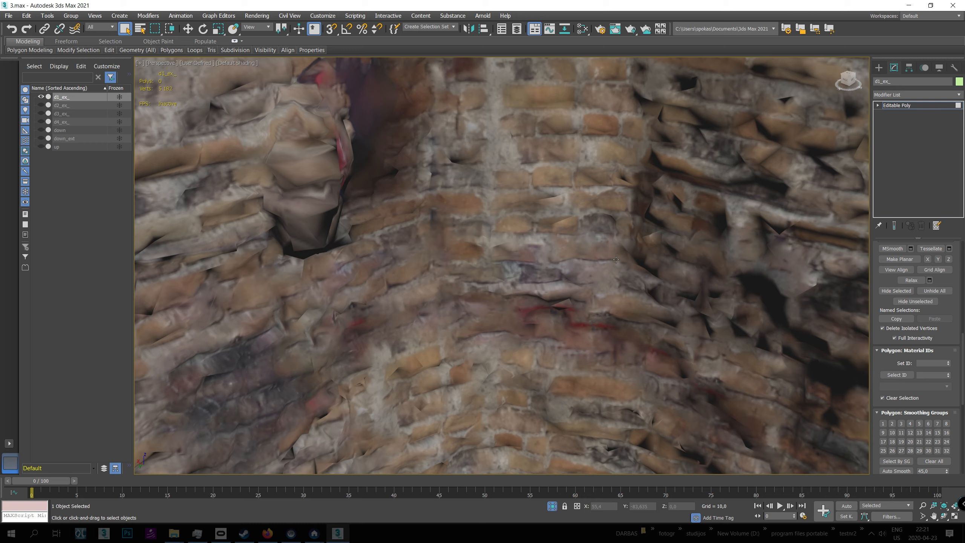
Step: Leave polygon editing on d1_ex_ and apply an Edit Normals modifier to the whole wall mesh
{"action": "key", "text": "z"}
{"action": "key", "text": "ctrl+a"}
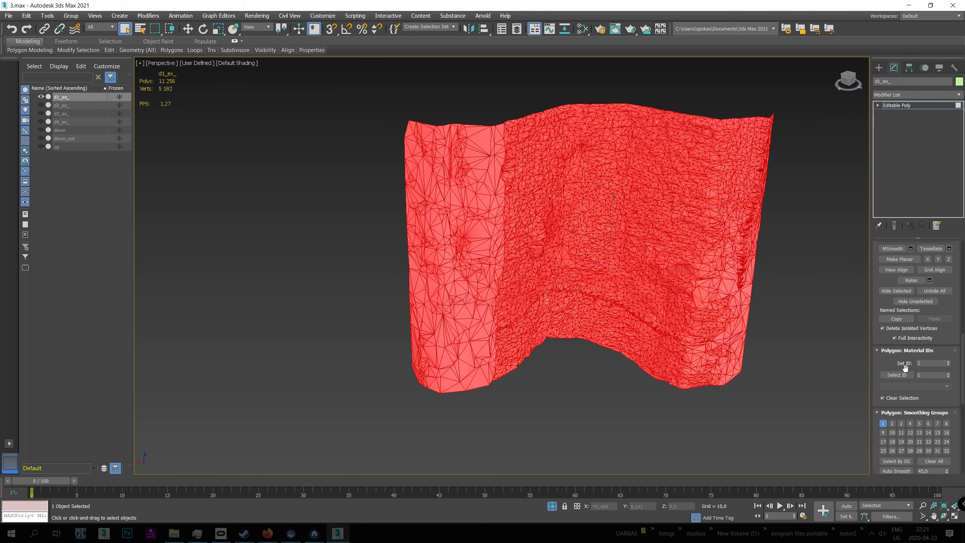
{"action": "scroll", "coordinate": [896, 380], "scroll_direction": "up", "scroll_amount": 5}
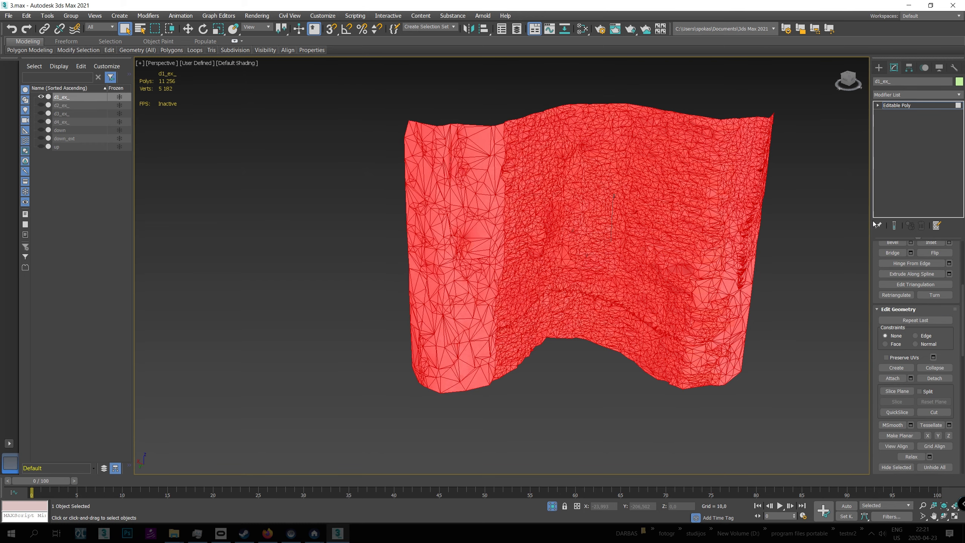
{"action": "left_click", "coordinate": [896, 105]}
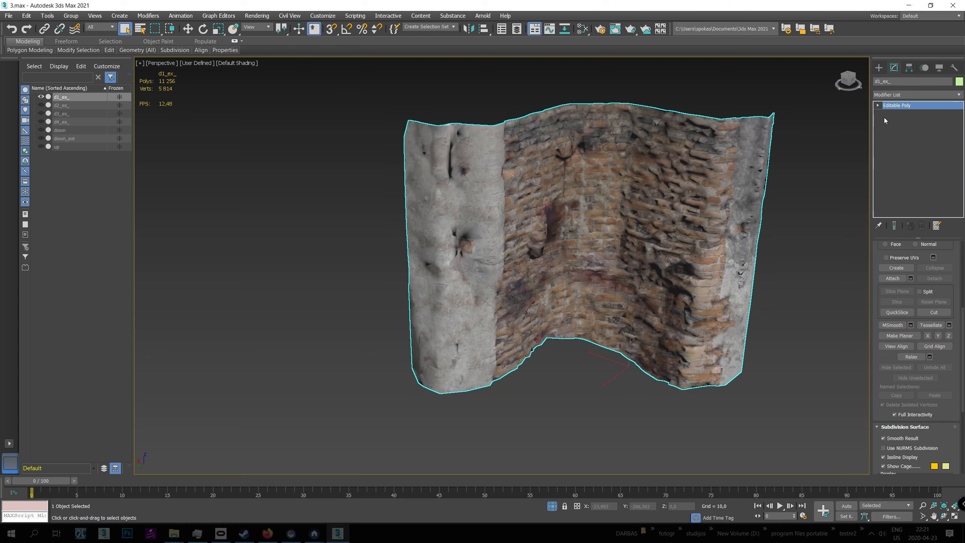
{"action": "left_click", "coordinate": [148, 15]}
{"action": "mouse_move", "coordinate": [187, 53]}
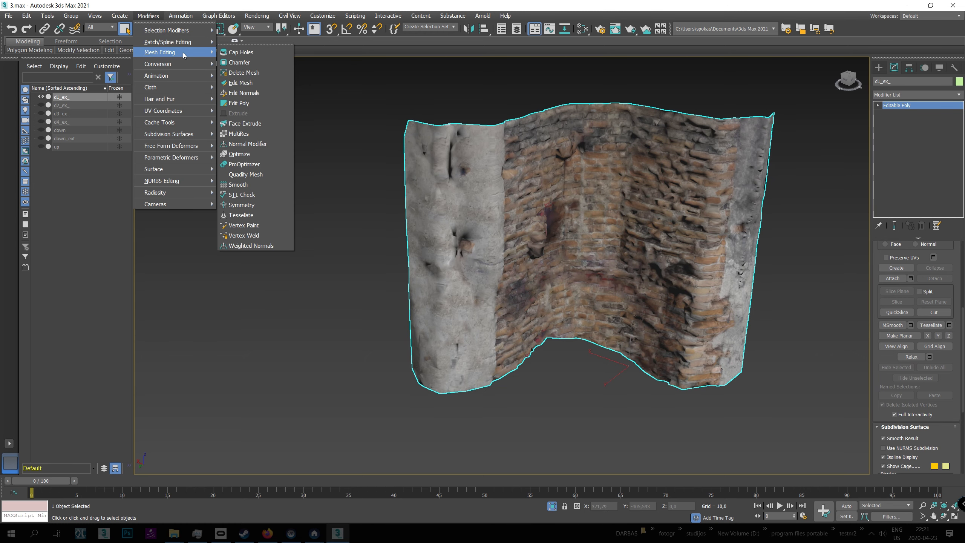
{"action": "left_click", "coordinate": [258, 93]}
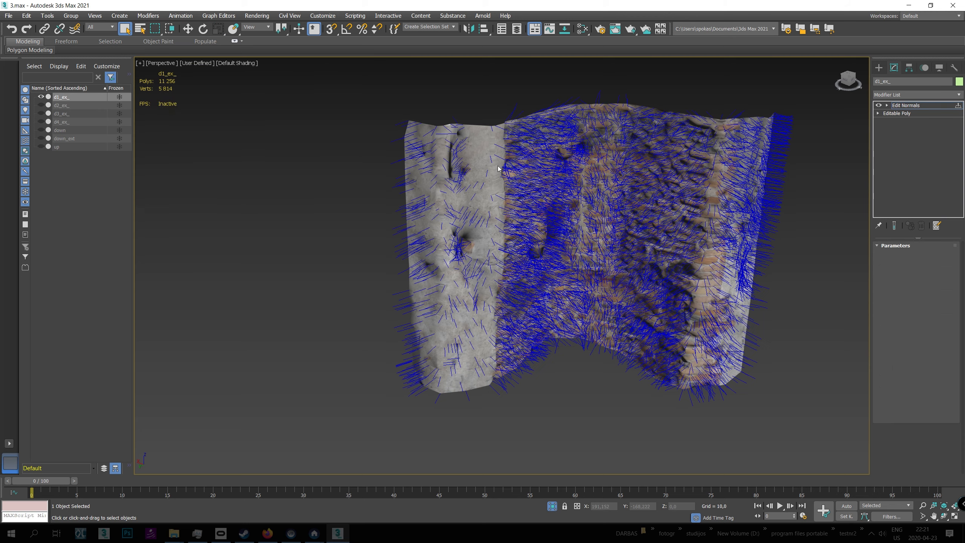
Step: Select all normals of d1_ex_, clear the selection and collapse the Edit Normals modifier into the Editable Poly
{"action": "left_click_drag", "start_coordinate": [371, 94], "coordinate": [864, 469]}
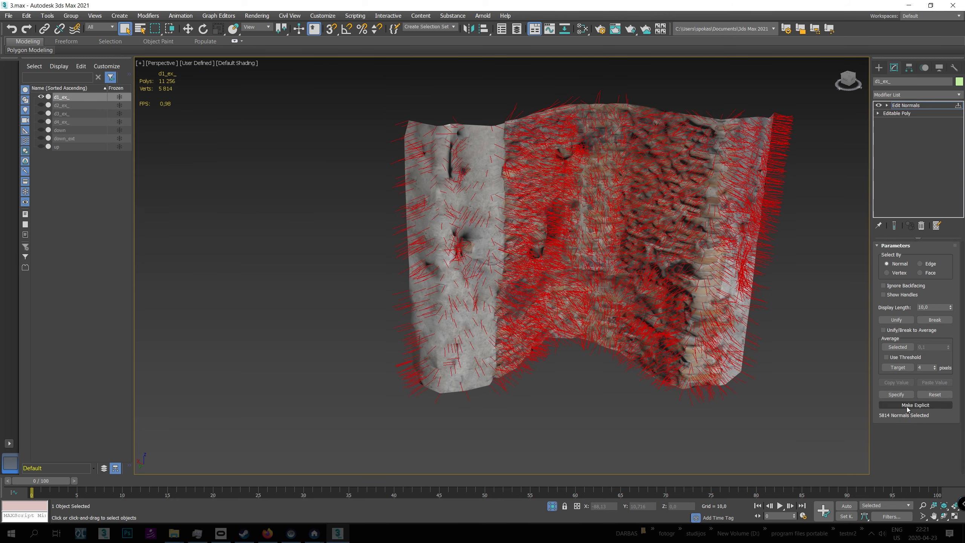
{"action": "left_click", "coordinate": [825, 214]}
{"action": "right_click", "coordinate": [909, 106]}
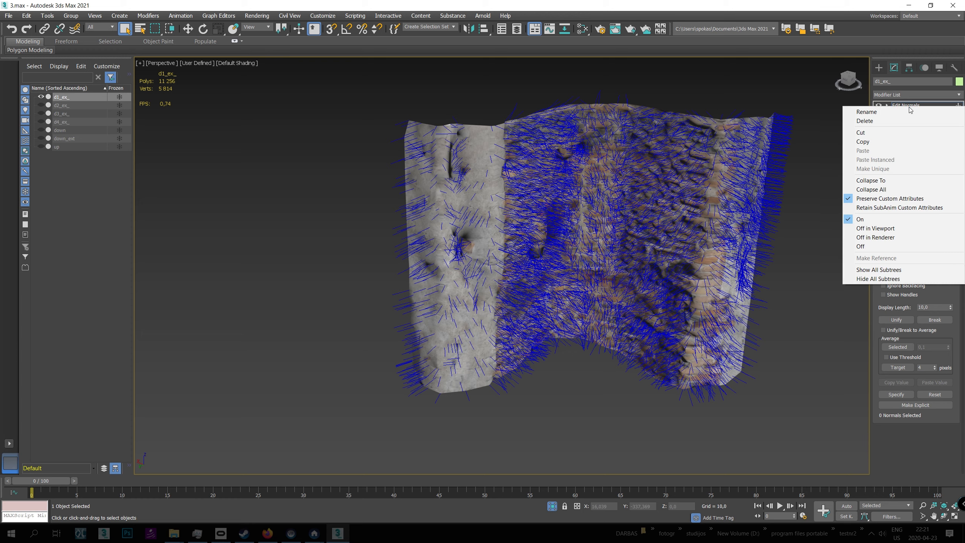
{"action": "left_click", "coordinate": [905, 180]}
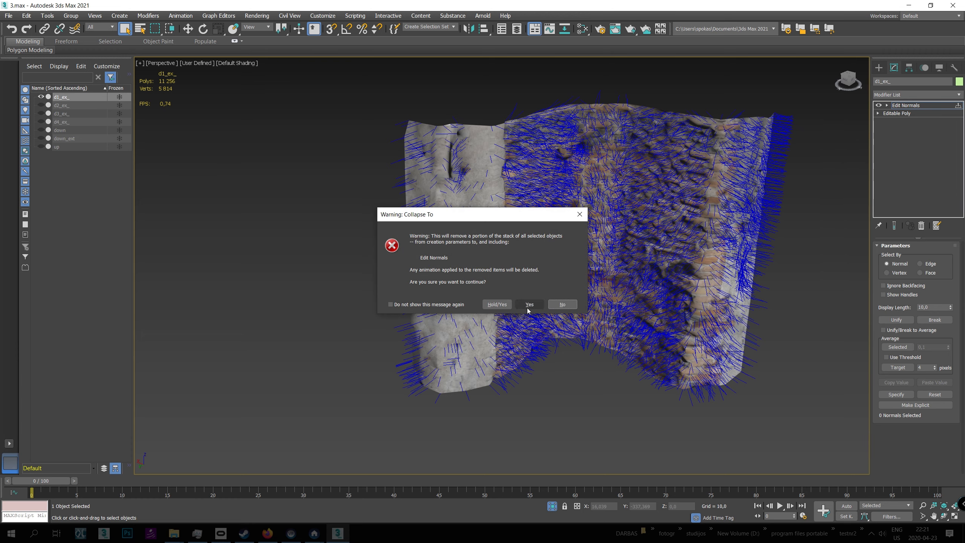
{"action": "left_click", "coordinate": [529, 305]}
Step: Export the selected wall with the gw::OBJ-Exporter to the llgo folder, overwriting d1_ex_.obj and keeping the current export options
{"action": "left_click", "coordinate": [9, 16]}
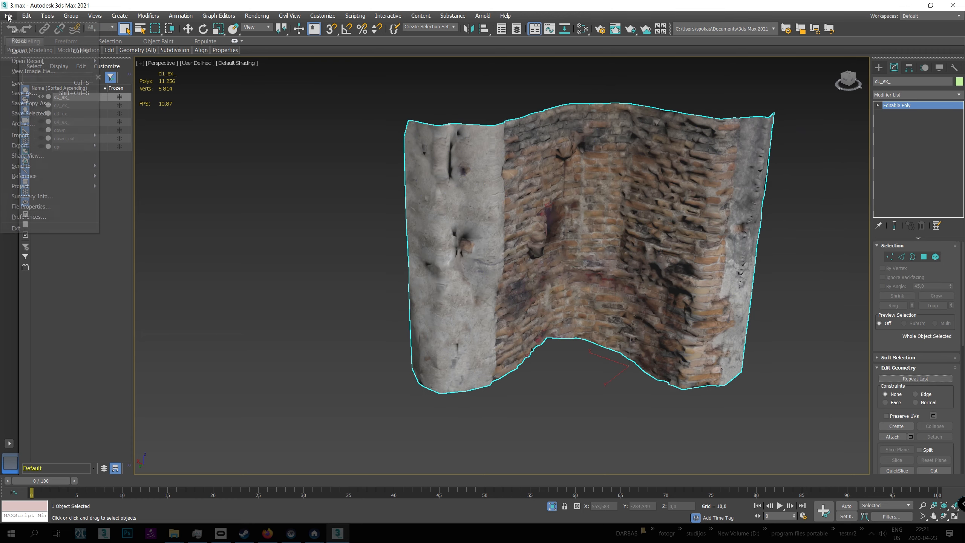
{"action": "mouse_move", "coordinate": [51, 146]}
{"action": "left_click", "coordinate": [148, 156]}
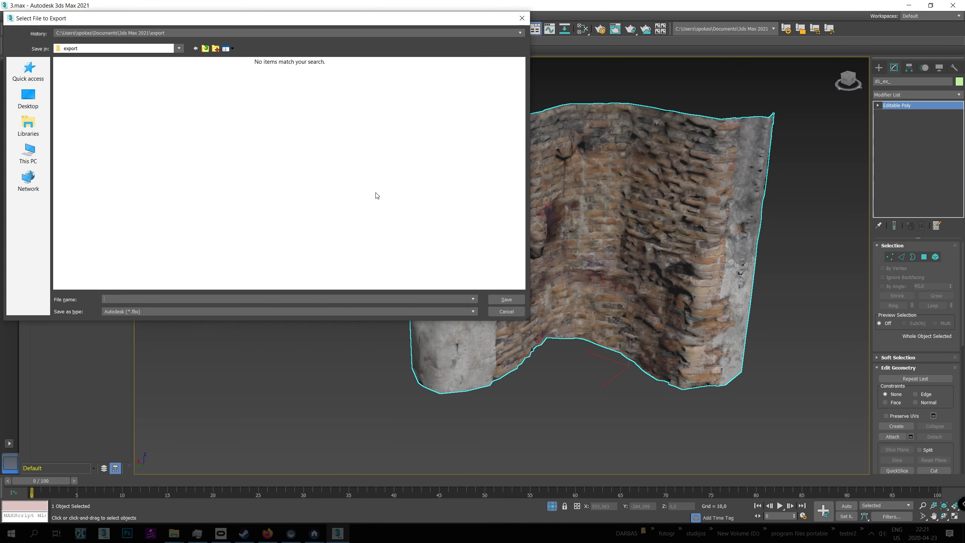
{"action": "left_click", "coordinate": [185, 34]}
{"action": "left_click", "coordinate": [181, 45]}
{"action": "left_click", "coordinate": [173, 312]}
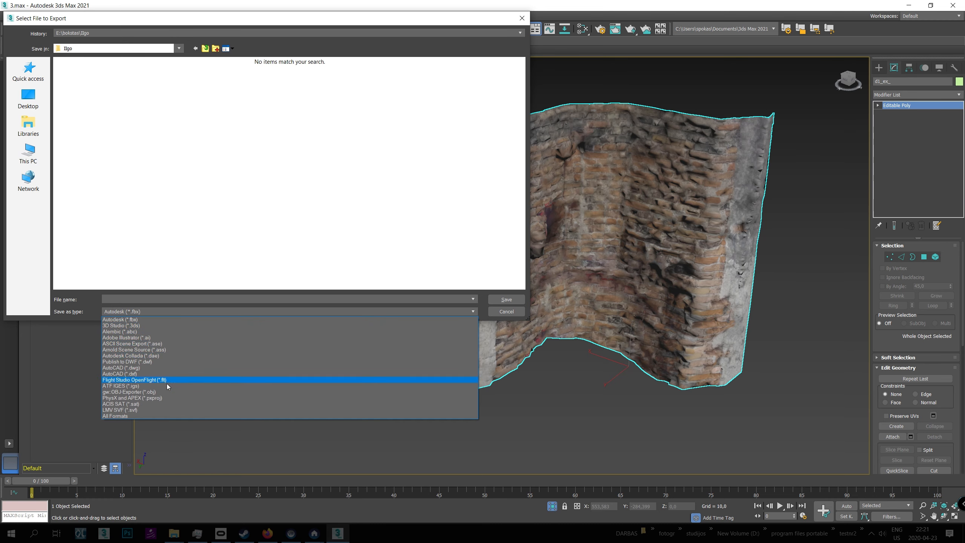
{"action": "left_click", "coordinate": [160, 392]}
{"action": "left_click", "coordinate": [105, 98]}
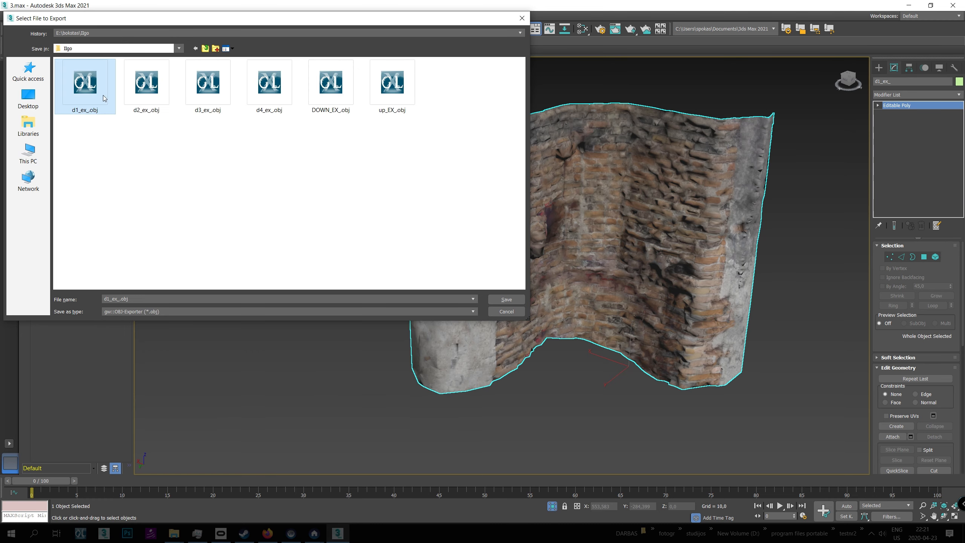
{"action": "left_click", "coordinate": [506, 299]}
{"action": "left_click", "coordinate": [509, 278]}
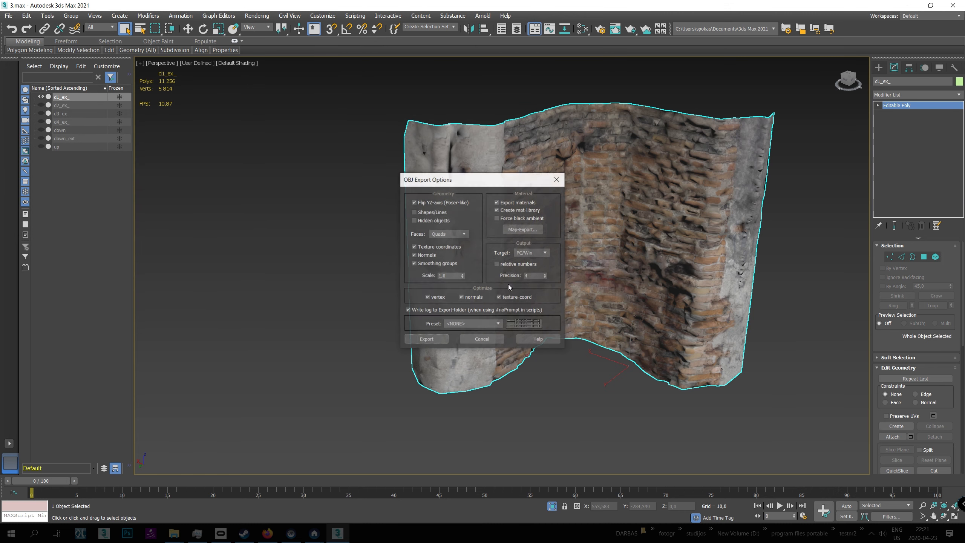
{"action": "left_click", "coordinate": [425, 337]}
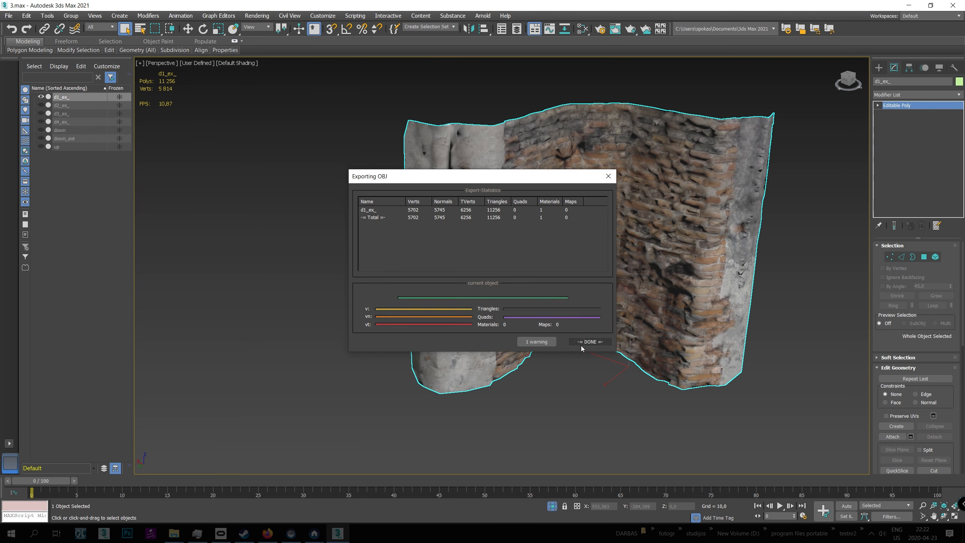
{"action": "left_click", "coordinate": [580, 347]}
Step: Launch Maya 2019
{"action": "left_click", "coordinate": [5, 533]}
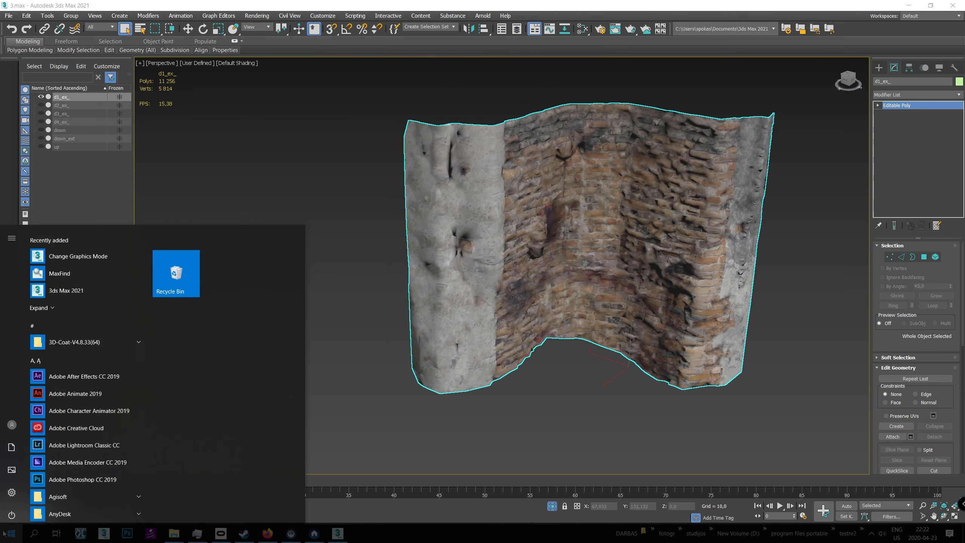
{"action": "type", "text": "ma"}
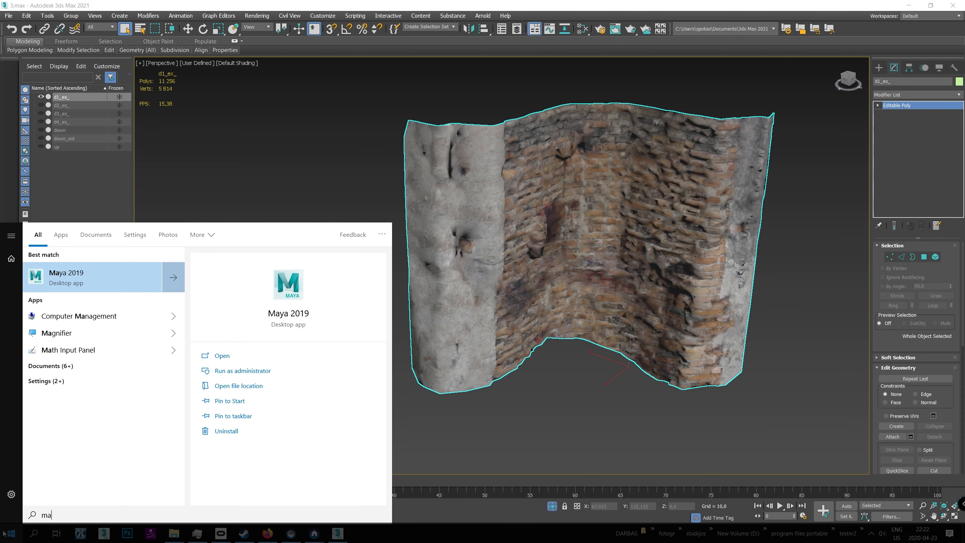
{"action": "key", "text": "Return"}
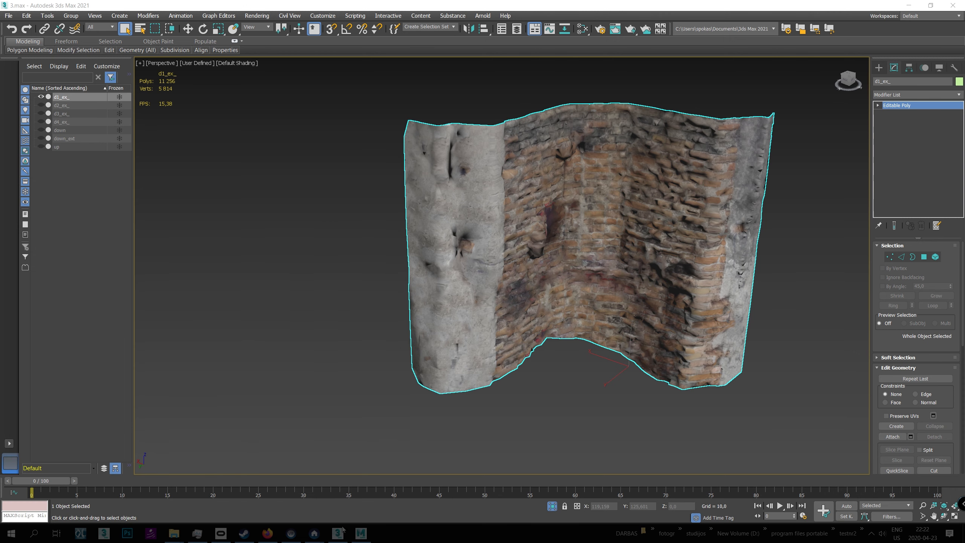
Step: Switch to the tower_1 map in Hammer and import the re-exported d1_ex_.obj from the llgo folder
{"action": "mouse_move", "coordinate": [304, 539]}
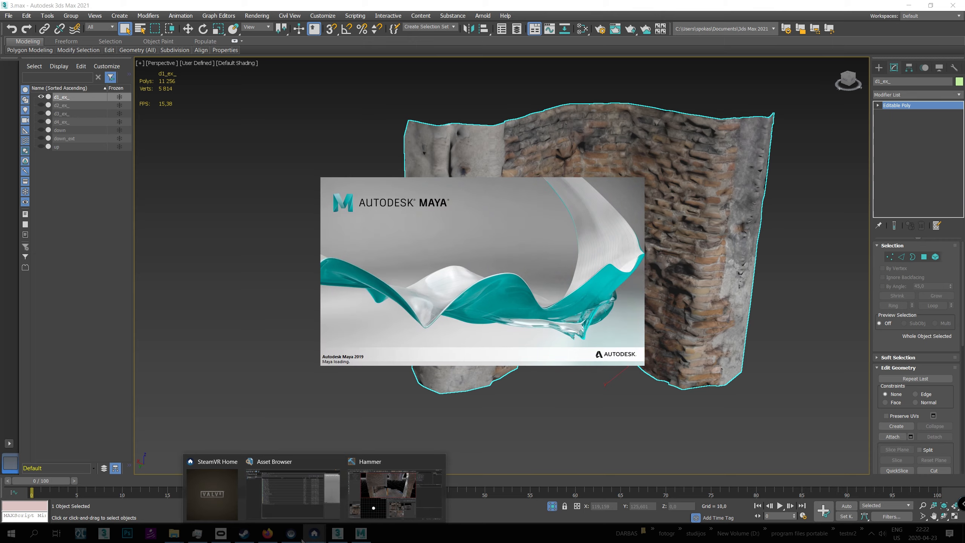
{"action": "left_click", "coordinate": [395, 479]}
{"action": "left_click", "coordinate": [16, 17]}
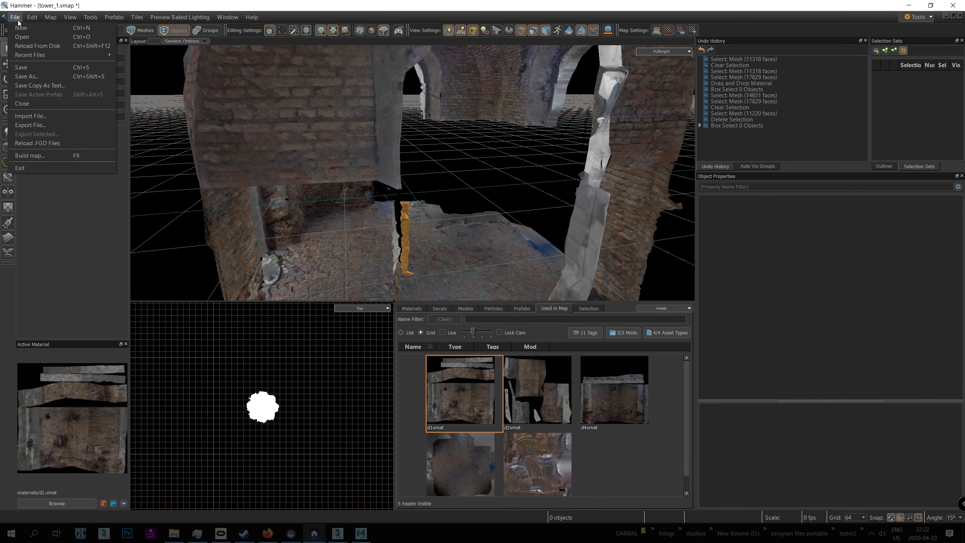
{"action": "left_click", "coordinate": [92, 117]}
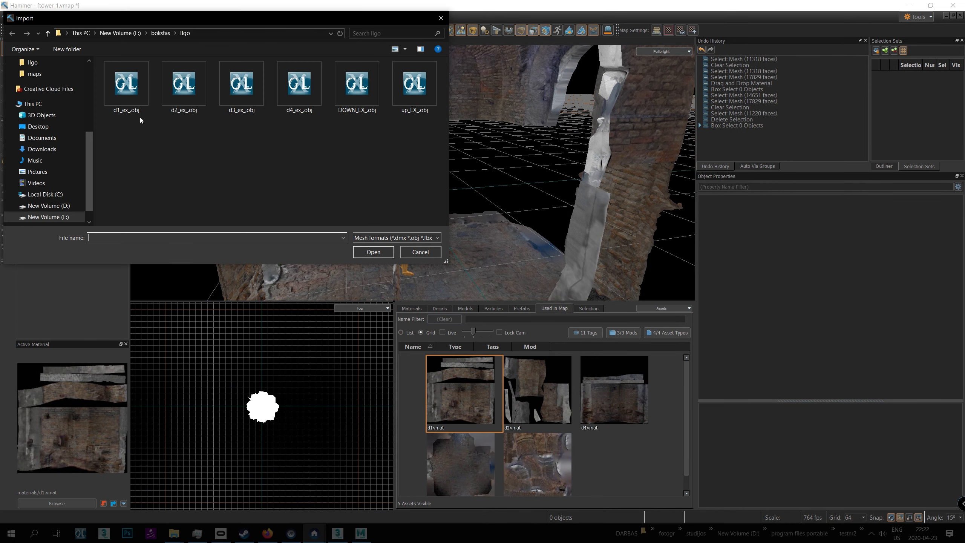
{"action": "left_click", "coordinate": [138, 113]}
{"action": "left_click", "coordinate": [373, 252]}
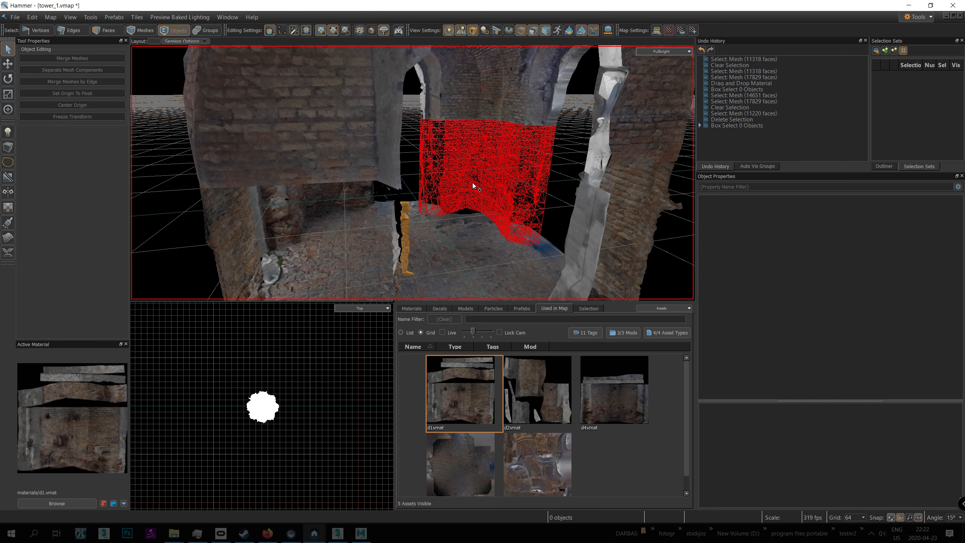
Step: Apply the d1 material to the newly imported wall mesh and clear the selection
{"action": "left_click", "coordinate": [474, 185]}
{"action": "left_click_drag", "start_coordinate": [455, 394], "coordinate": [505, 185]}
{"action": "key", "text": "Escape"}
Step: Examine the shading of the re-imported wall's plaster pillar and bricks up close in the 3D view
{"action": "scroll", "coordinate": [509, 173], "scroll_direction": "up", "scroll_amount": 3}
{"action": "scroll", "coordinate": [501, 163], "scroll_direction": "up", "scroll_amount": 4}
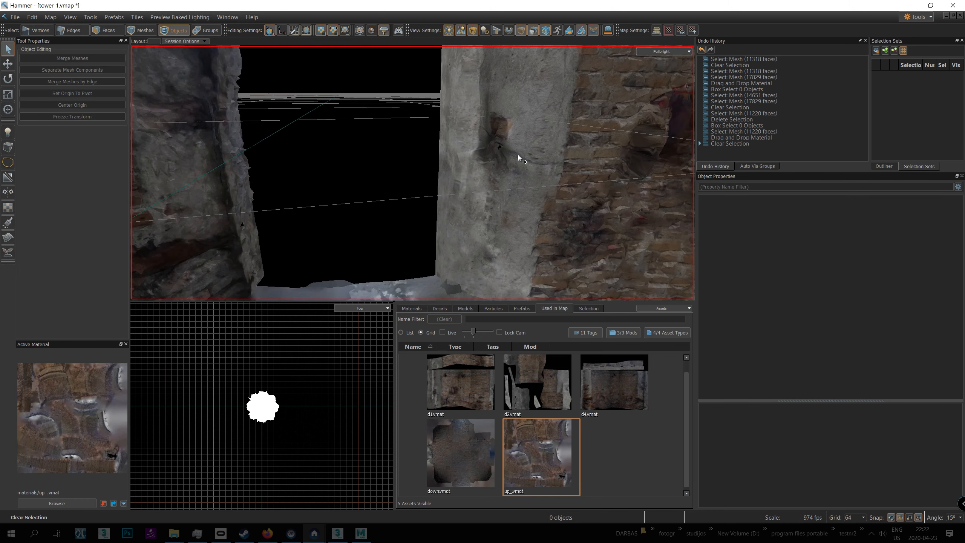
{"action": "left_click_drag", "start_coordinate": [598, 174], "coordinate": [609, 231]}
{"action": "left_click", "coordinate": [608, 232]}
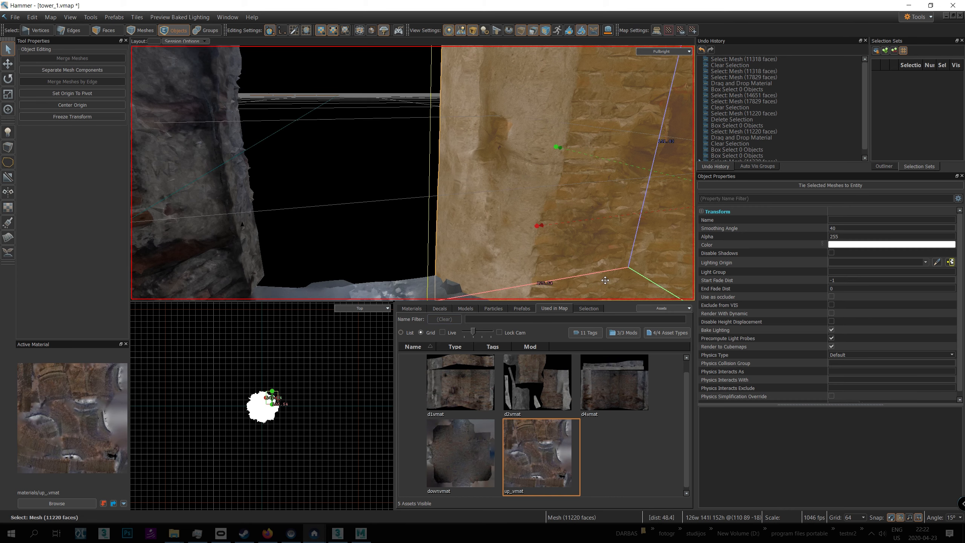
{"action": "key", "text": "Escape"}
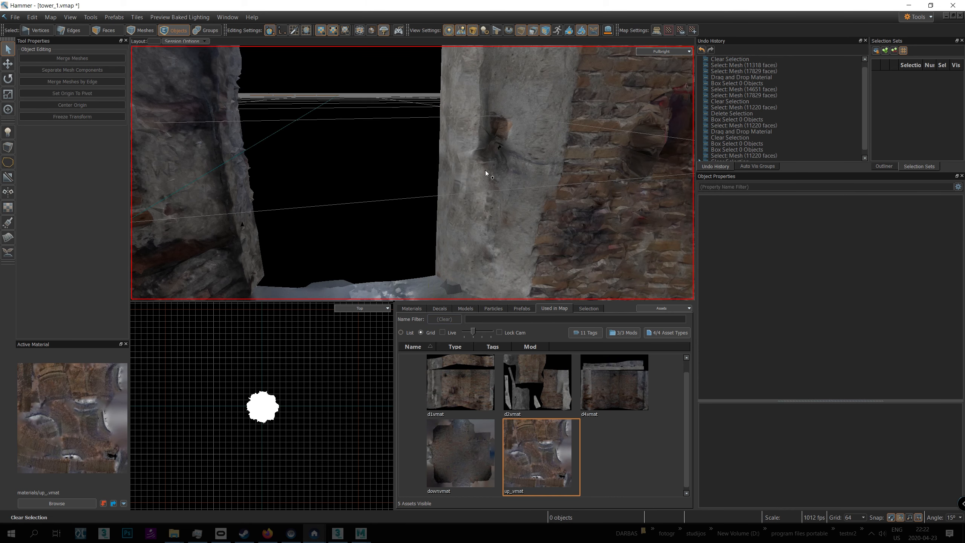
{"action": "middle_click_drag", "start_coordinate": [519, 149], "coordinate": [567, 160]}
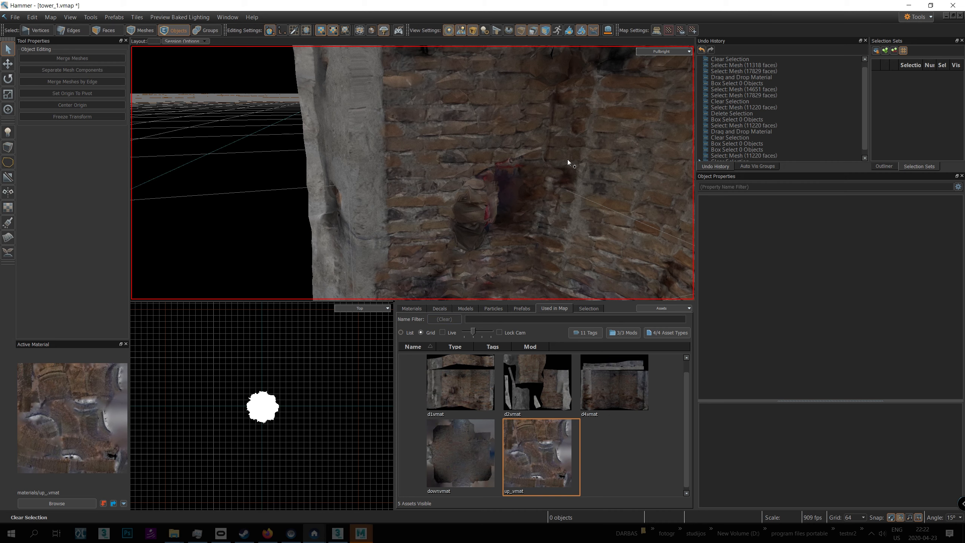
{"action": "left_click_drag", "start_coordinate": [502, 175], "coordinate": [413, 172], "text": "alt"}
Step: Open the d1 material in the Material Editor and review its shader options, attributes and texture variables
{"action": "left_click", "coordinate": [555, 163]}
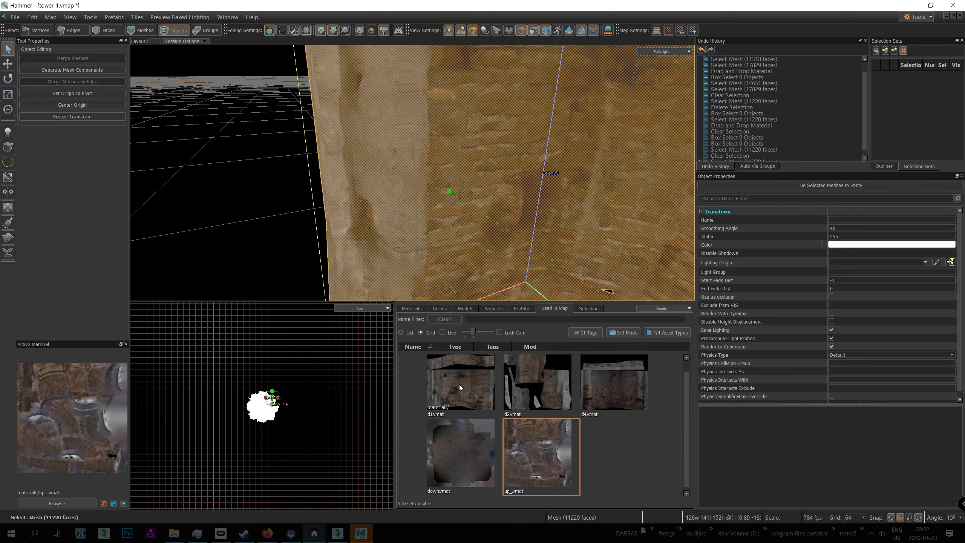
{"action": "left_click", "coordinate": [459, 385]}
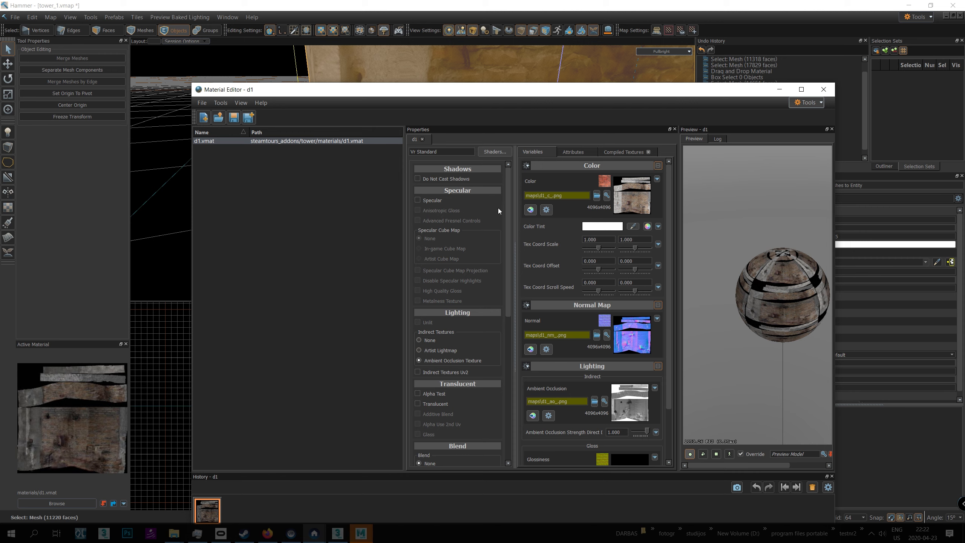
{"action": "left_click_drag", "start_coordinate": [508, 211], "coordinate": [514, 351]}
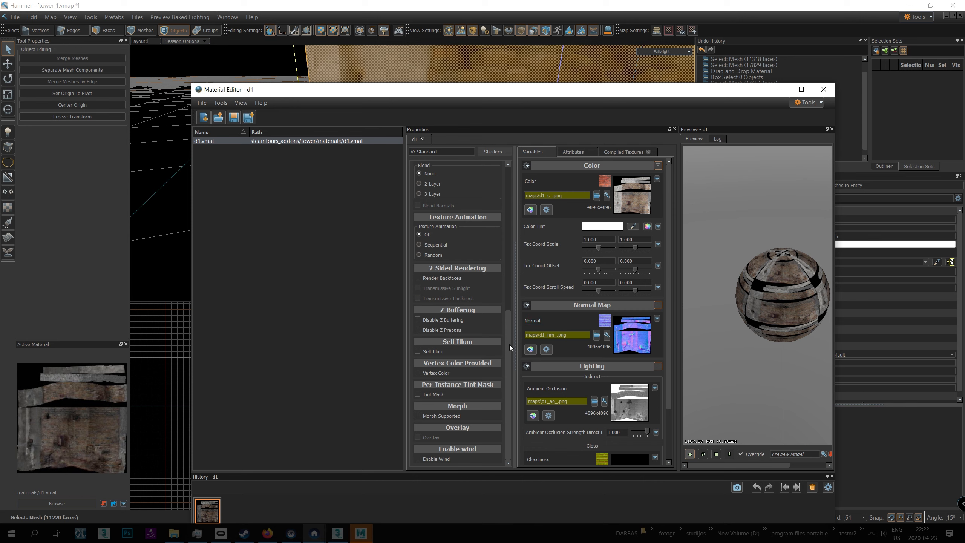
{"action": "left_click_drag", "start_coordinate": [509, 345], "coordinate": [537, 184]}
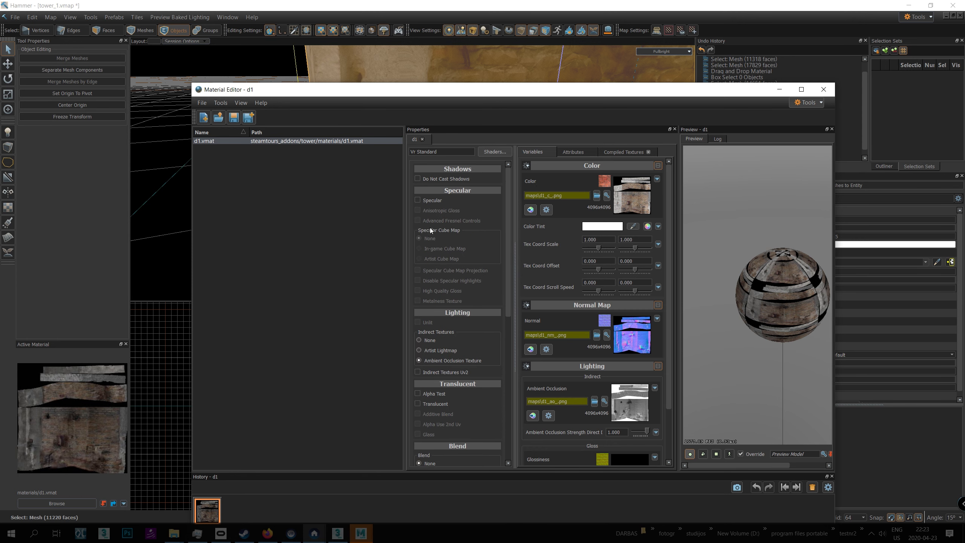
{"action": "left_click", "coordinate": [579, 151]}
{"action": "left_click", "coordinate": [541, 151]}
{"action": "left_click", "coordinate": [778, 89]}
Step: Build the tower_1 map with the Full Compile preset, saving its unsaved changes and loading it in the engine
{"action": "left_click", "coordinate": [293, 209]}
{"action": "key", "text": "F9"}
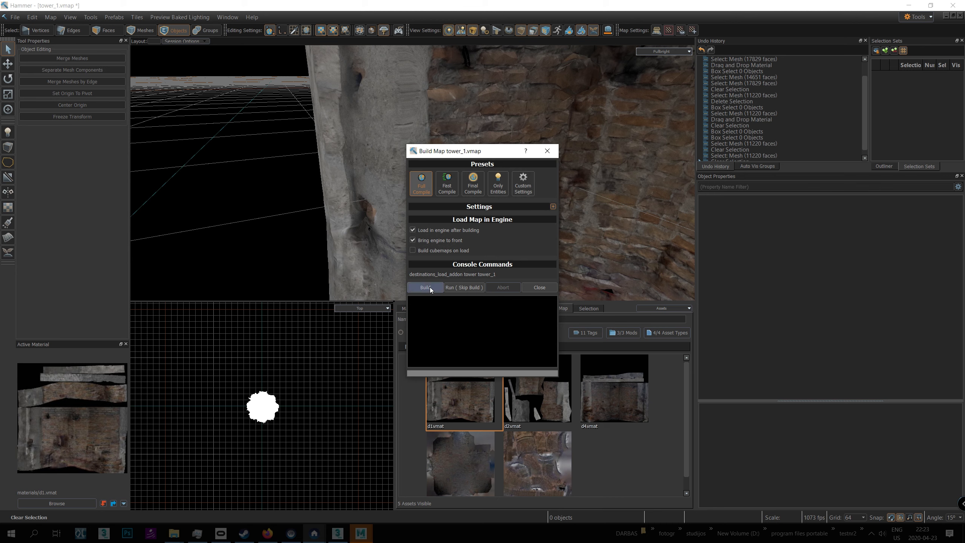
{"action": "left_click", "coordinate": [429, 286]}
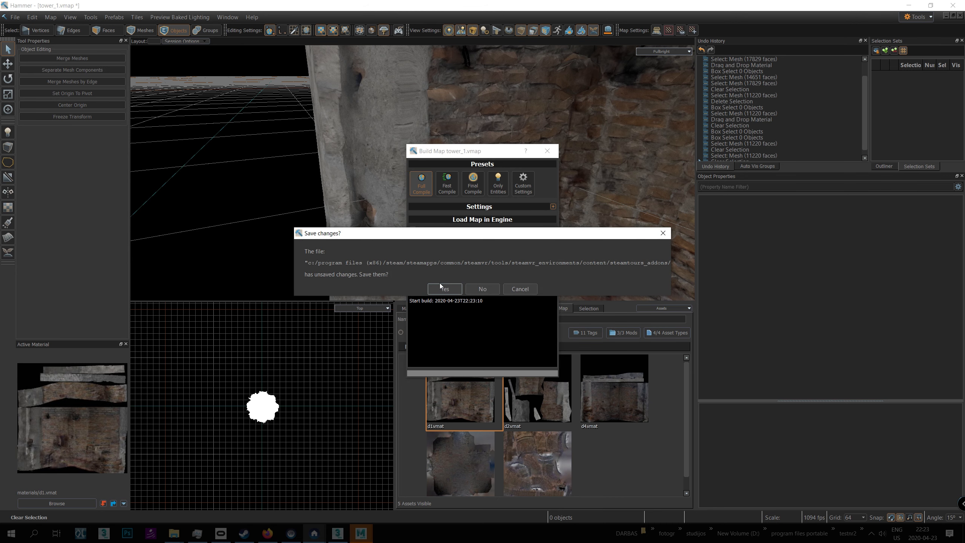
{"action": "left_click", "coordinate": [441, 288]}
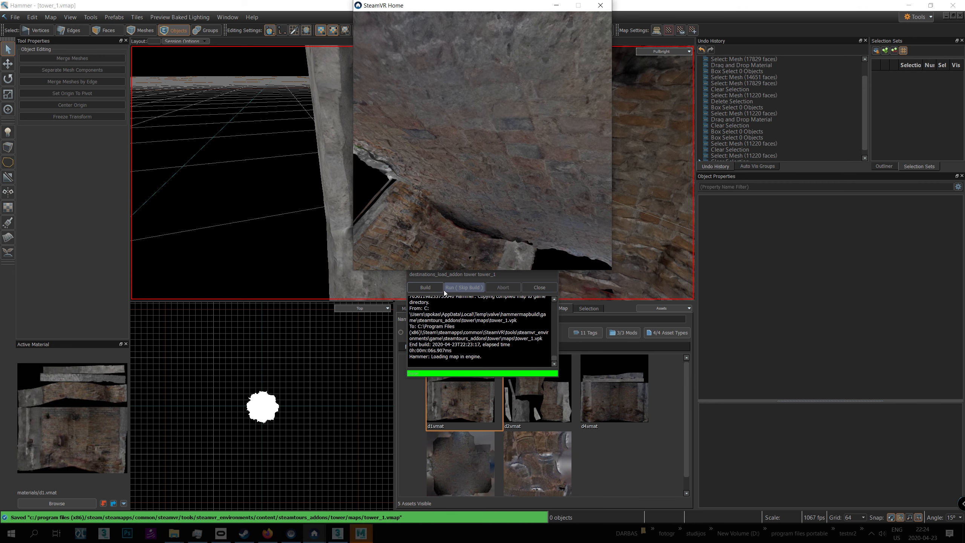
Step: Switch to Maya and import the d1_ex wall mesh OBJ from the E: drive
{"action": "mouse_move", "coordinate": [359, 532]}
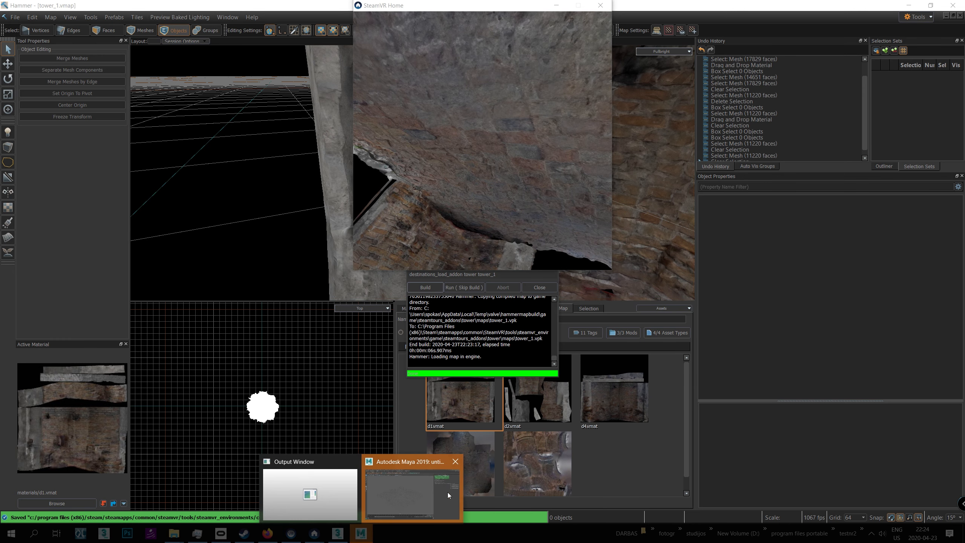
{"action": "left_click", "coordinate": [420, 483]}
{"action": "left_click", "coordinate": [481, 300]}
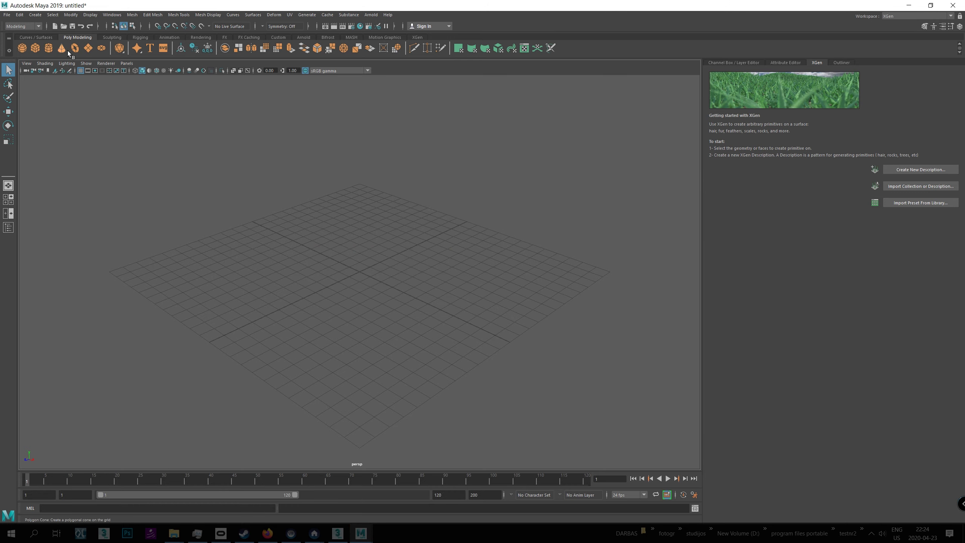
{"action": "left_click", "coordinate": [6, 14]}
{"action": "left_click", "coordinate": [45, 100]}
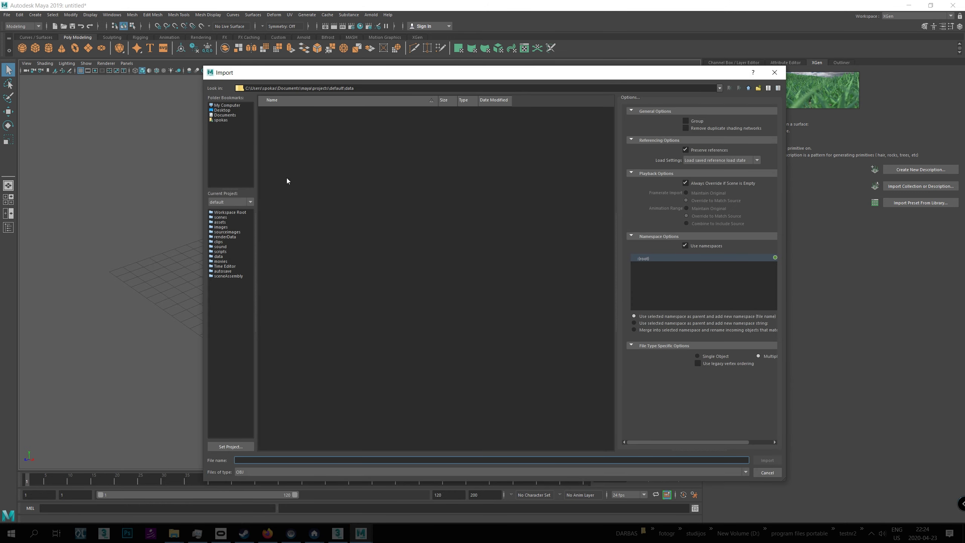
{"action": "left_click", "coordinate": [227, 105]}
{"action": "left_click", "coordinate": [276, 126]}
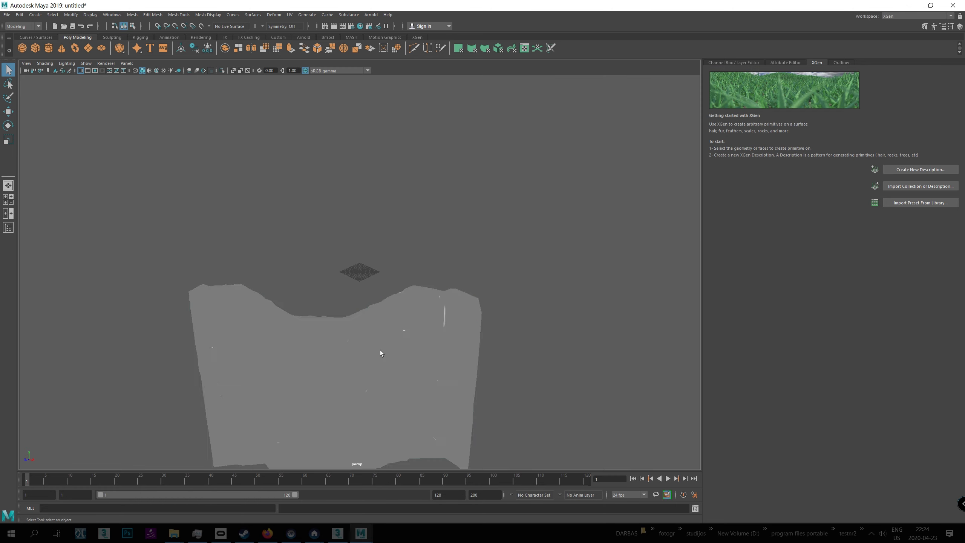
Step: Select all edges of the imported wall mesh, apply Soften/Harden Edges to them, and return to object selection
{"action": "left_click_drag", "start_coordinate": [408, 384], "coordinate": [266, 358], "text": "alt"}
{"action": "left_click", "coordinate": [350, 344]}
{"action": "right_click_drag", "start_coordinate": [335, 296], "coordinate": [906, 460], "text": "alt"}
{"action": "mouse_move", "coordinate": [380, 329]}
{"action": "left_mouse_down", "text": "alt"}
{"action": "mouse_move", "coordinate": [391, 299]}
{"action": "mouse_move", "coordinate": [373, 332]}
{"action": "left_mouse_up", "text": "alt"}
{"action": "left_click", "coordinate": [433, 213]}
{"action": "scroll", "coordinate": [431, 218], "scroll_direction": "down", "scroll_amount": 8}
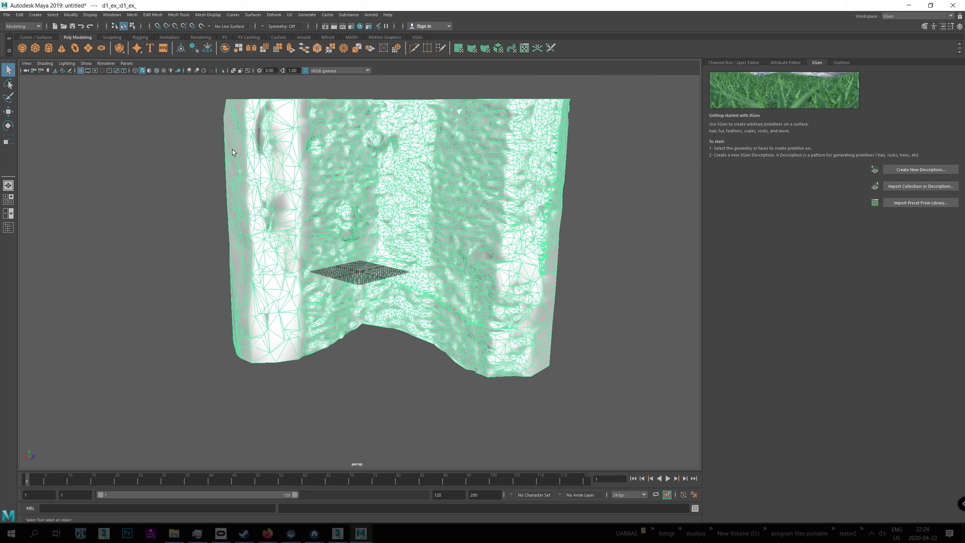
{"action": "right_click_drag", "start_coordinate": [134, 181], "coordinate": [134, 160]}
{"action": "left_click_drag", "start_coordinate": [197, 89], "coordinate": [585, 398]}
{"action": "right_click", "coordinate": [468, 276], "text": "shift"}
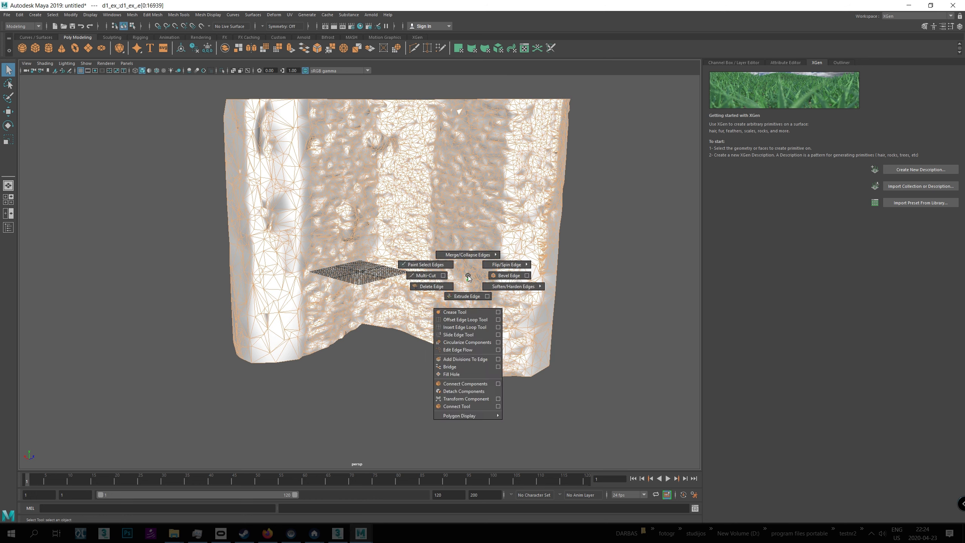
{"action": "right_click_drag", "start_coordinate": [468, 275], "coordinate": [532, 285], "text": "shift"}
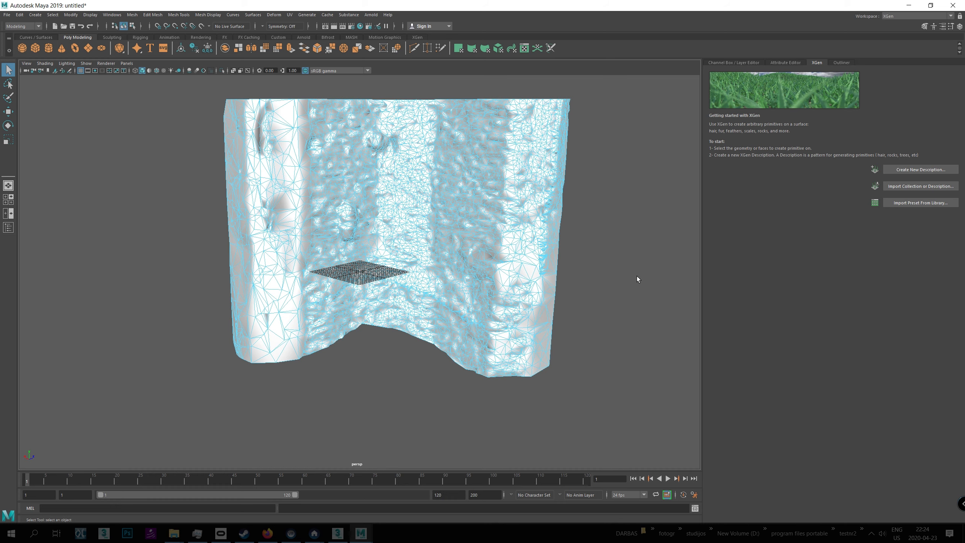
{"action": "right_click_drag", "start_coordinate": [480, 269], "coordinate": [517, 254]}
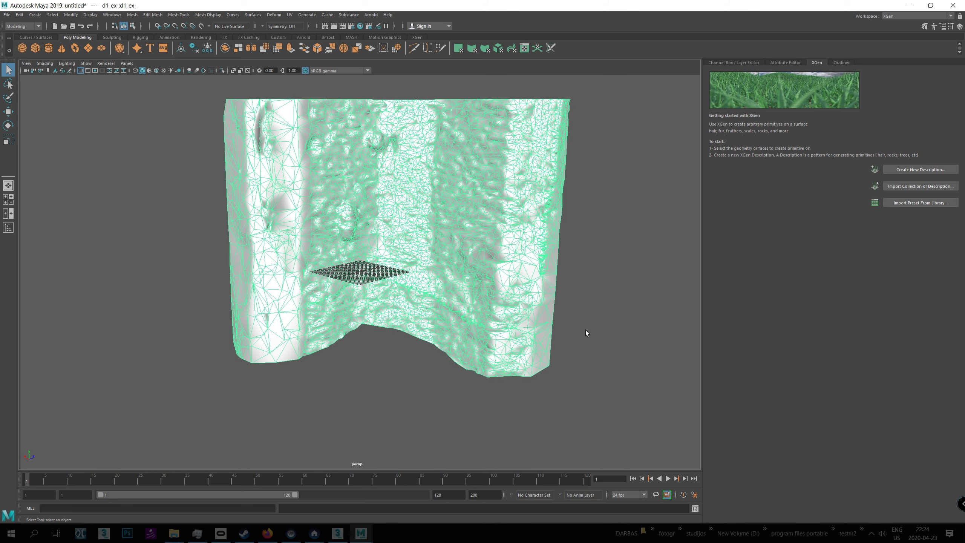
{"action": "left_click", "coordinate": [7, 15]}
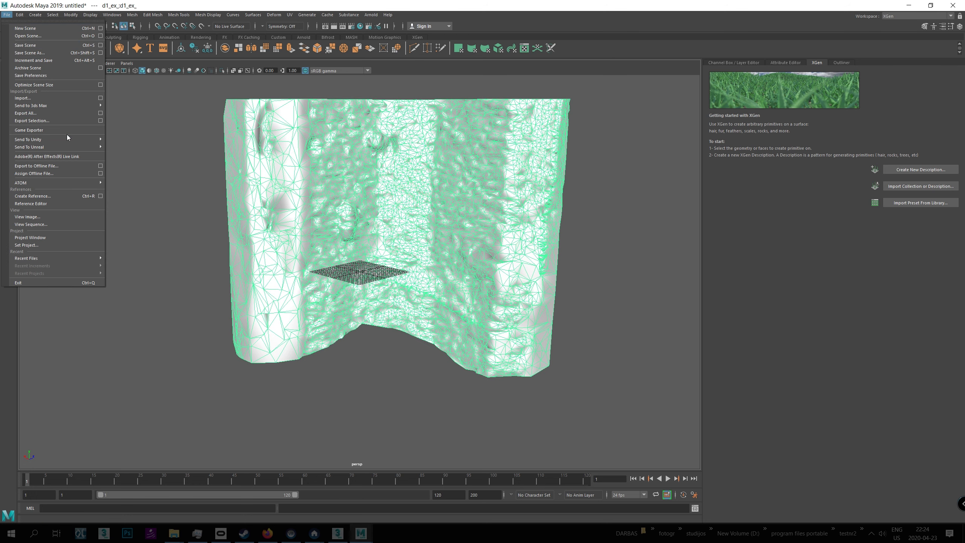
{"action": "left_click", "coordinate": [69, 120]}
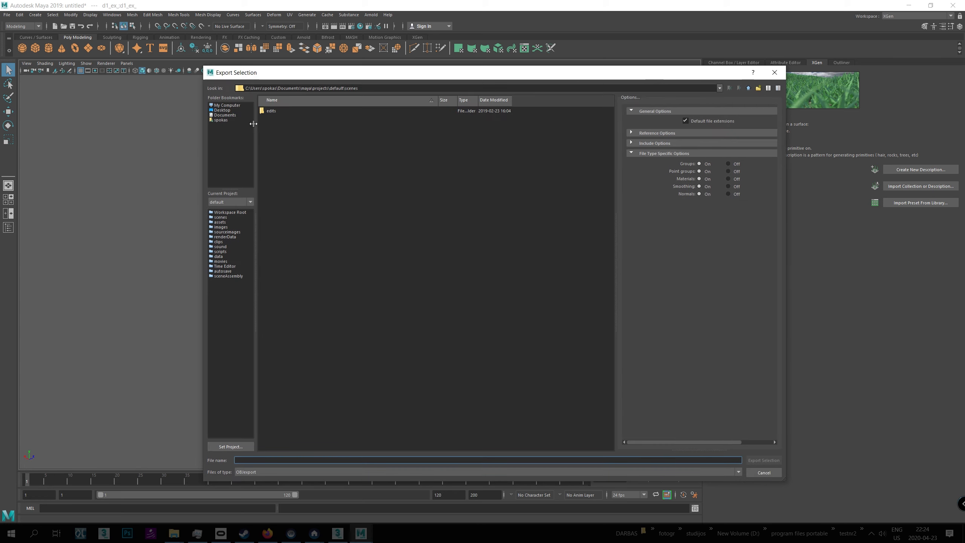
{"action": "left_click", "coordinate": [764, 471]}
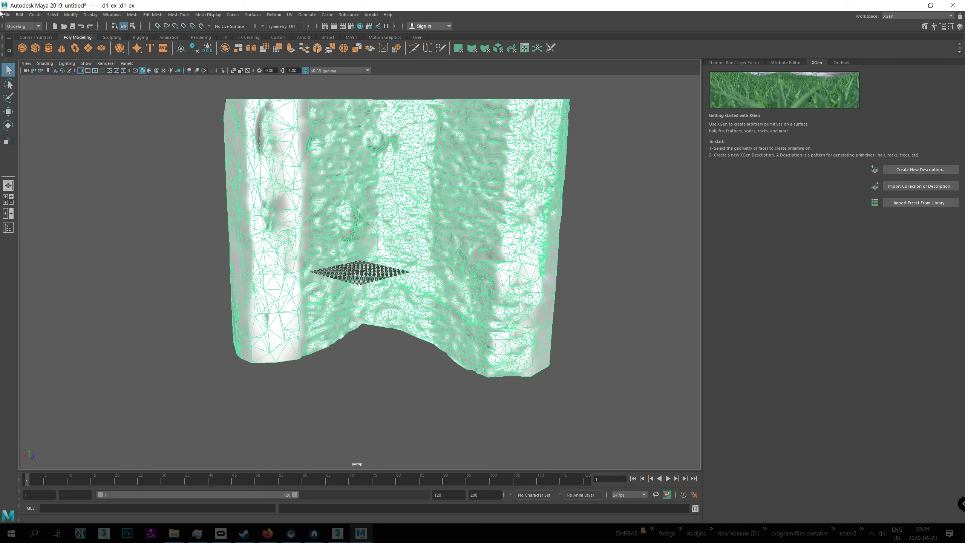
Step: Export the selected wall mesh as d1_ex_maya in OBJexport format with smoothing and normals on, into the bokstas folder on E:
{"action": "left_click", "coordinate": [7, 15]}
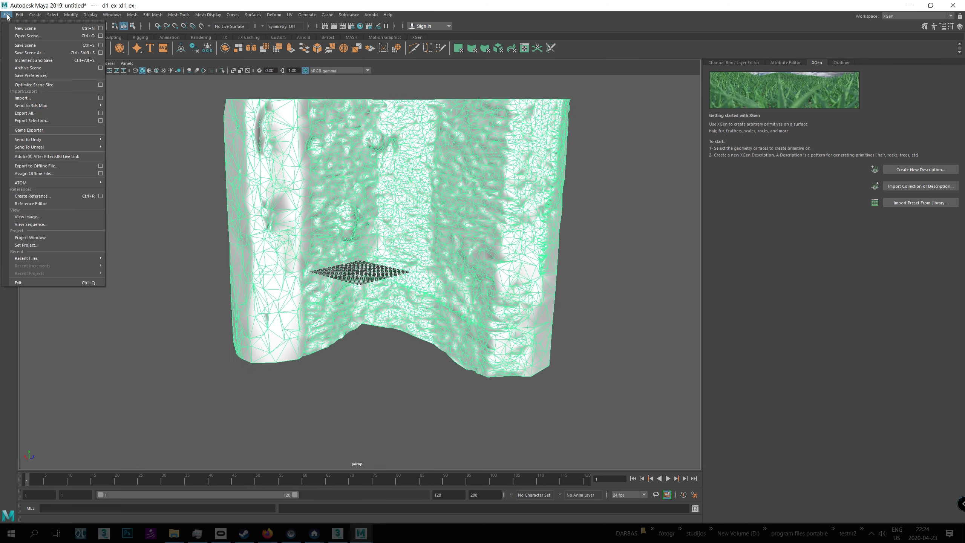
{"action": "left_click", "coordinate": [100, 120]}
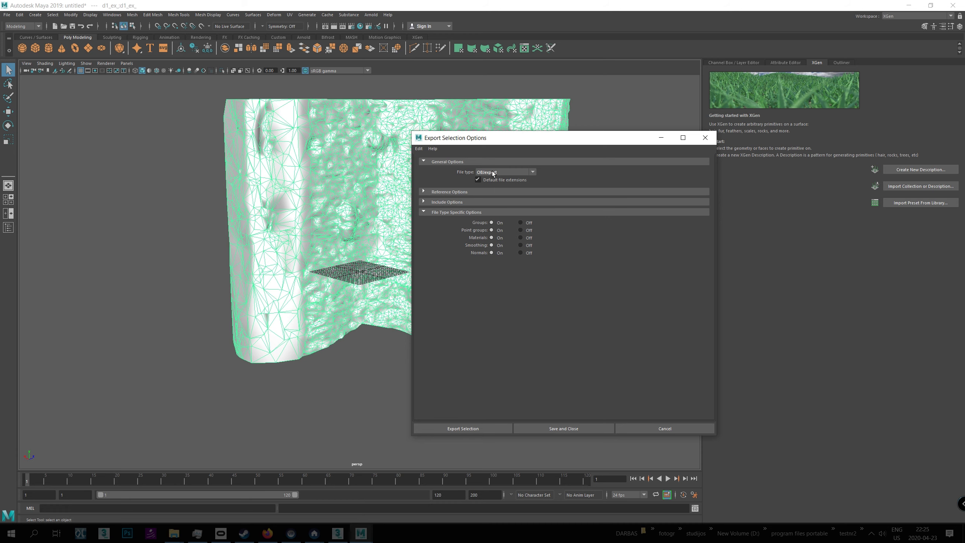
{"action": "left_click", "coordinate": [482, 430]}
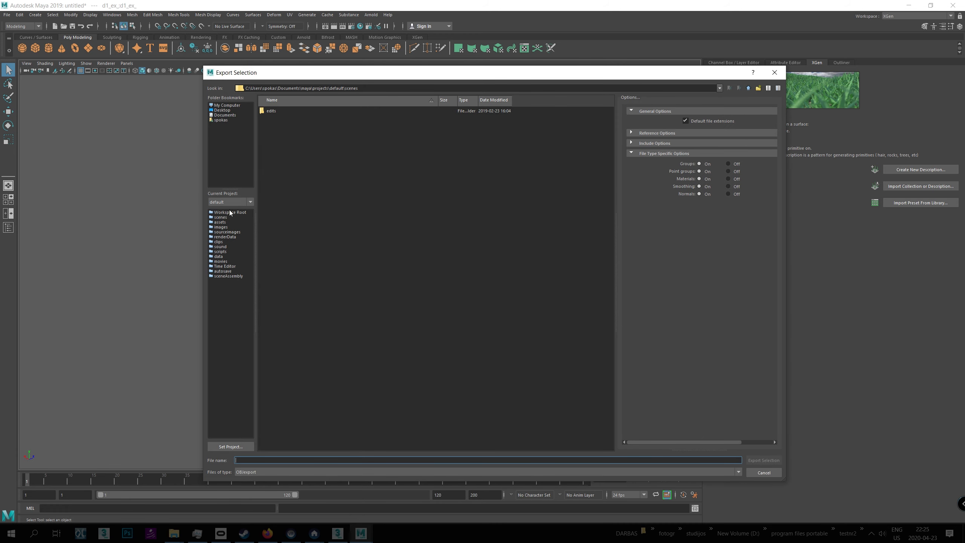
{"action": "left_click", "coordinate": [229, 106]}
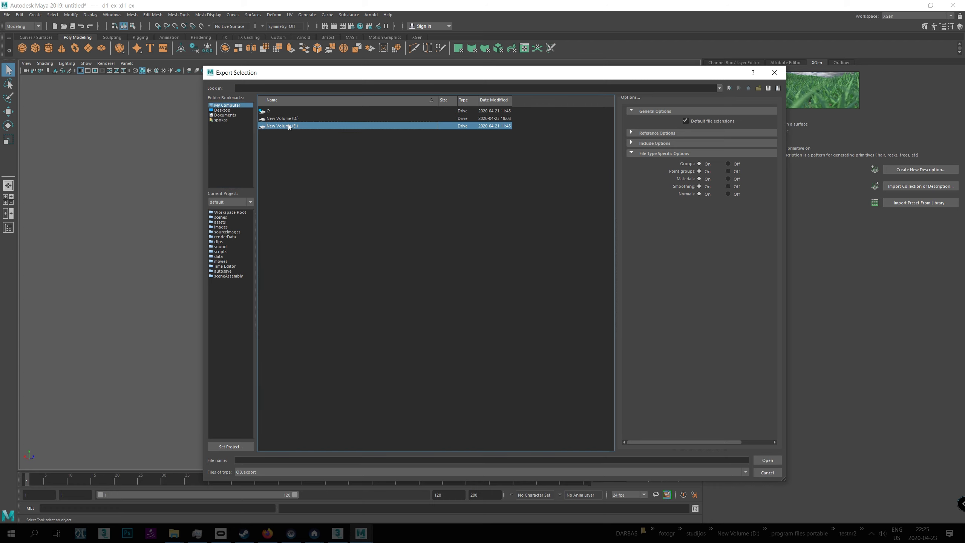
{"action": "double_click", "coordinate": [290, 125]}
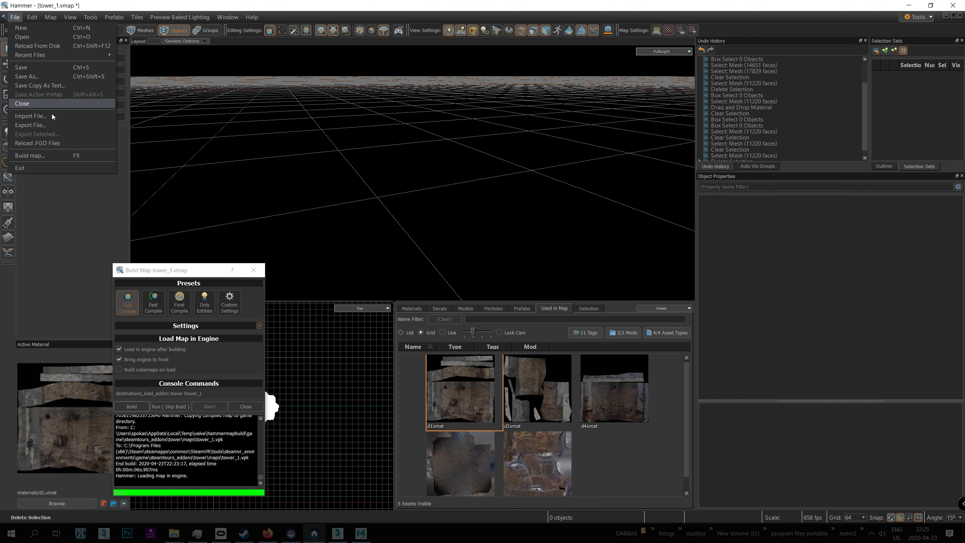
Step: Import d1_ex_maya.obj into the tower_1 map in Hammer and apply the d1 material to the new wall mesh
{"action": "left_click", "coordinate": [65, 116]}
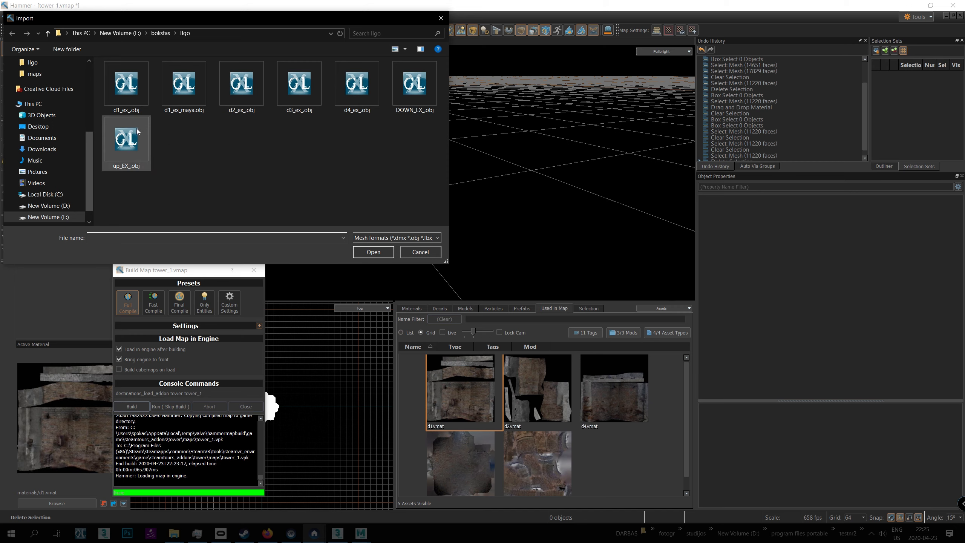
{"action": "left_click", "coordinate": [204, 95]}
{"action": "left_click", "coordinate": [369, 254]}
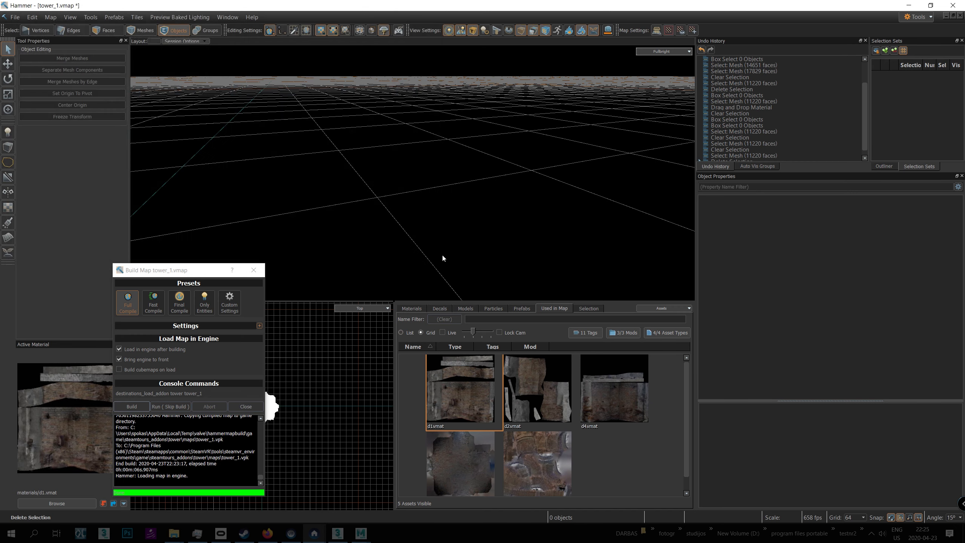
{"action": "left_click_drag", "start_coordinate": [485, 419], "coordinate": [391, 236]}
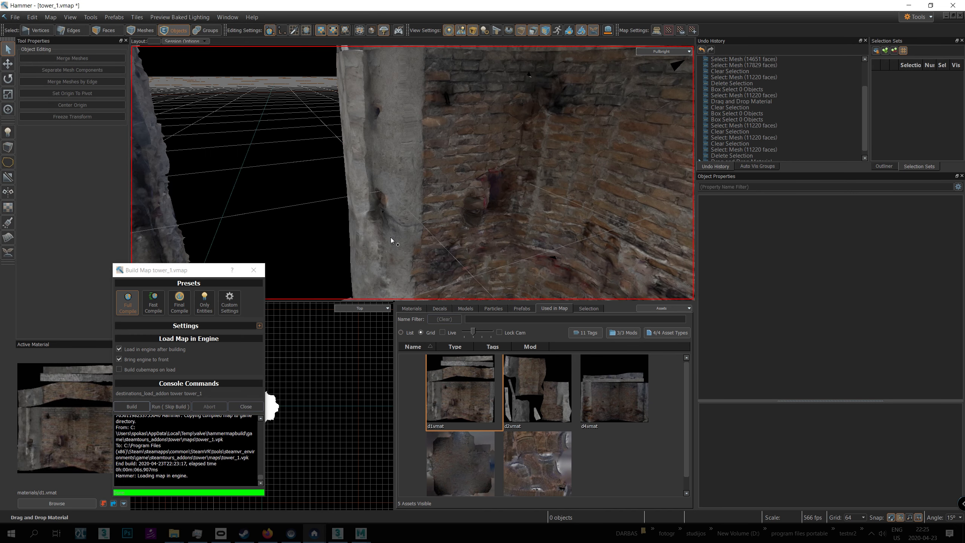
Step: Build the tower_1 map with the Full Compile preset, saving the changes and loading it in the engine
{"action": "left_click", "coordinate": [431, 189]}
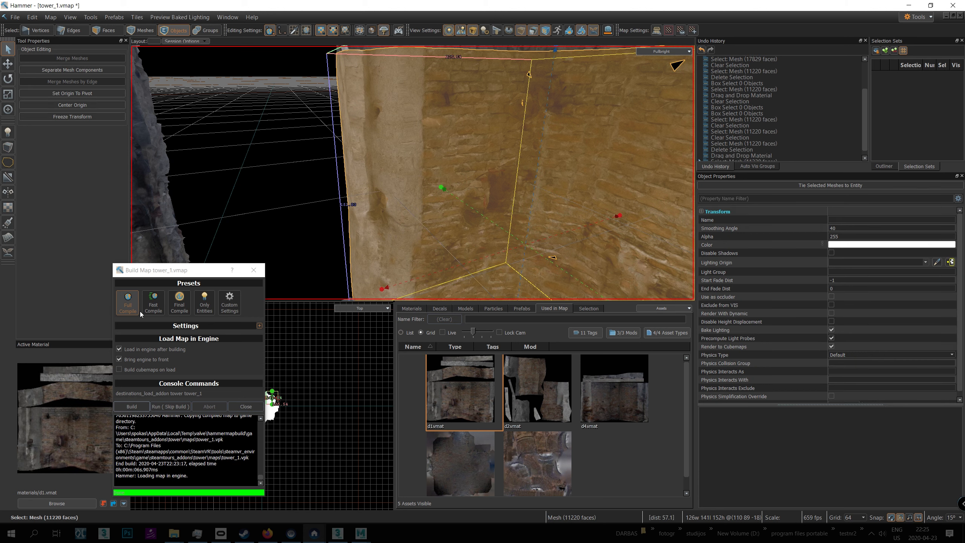
{"action": "left_click", "coordinate": [128, 404]}
{"action": "left_click", "coordinate": [442, 290]}
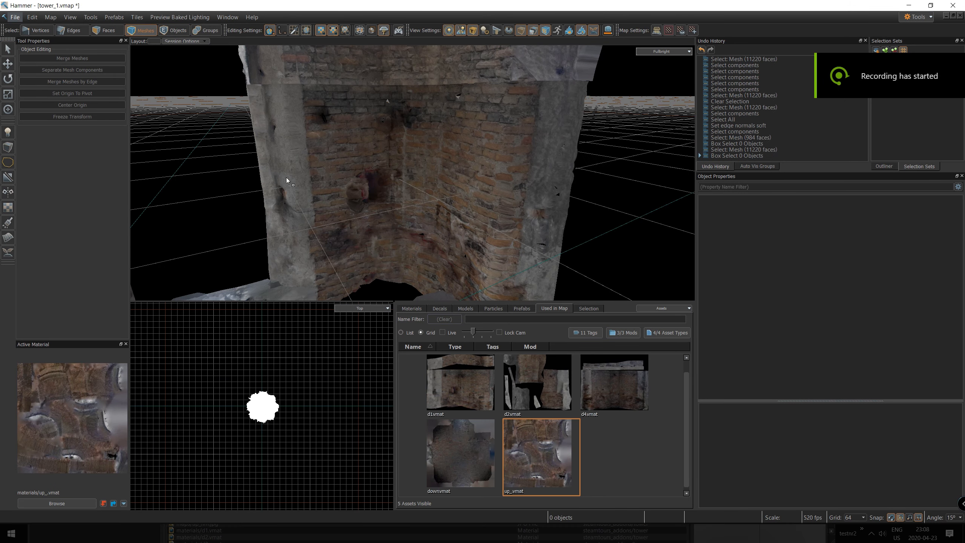
Step: Select all edges of the brick wall mesh with the d1 material, set their normals to soft, and clear the mesh selection
{"action": "left_click", "coordinate": [282, 170]}
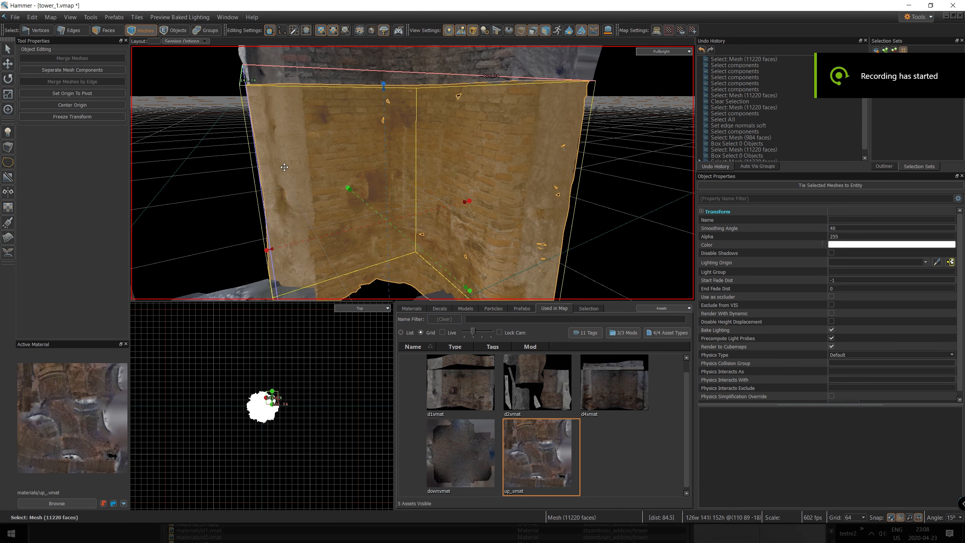
{"action": "left_click", "coordinate": [207, 179]}
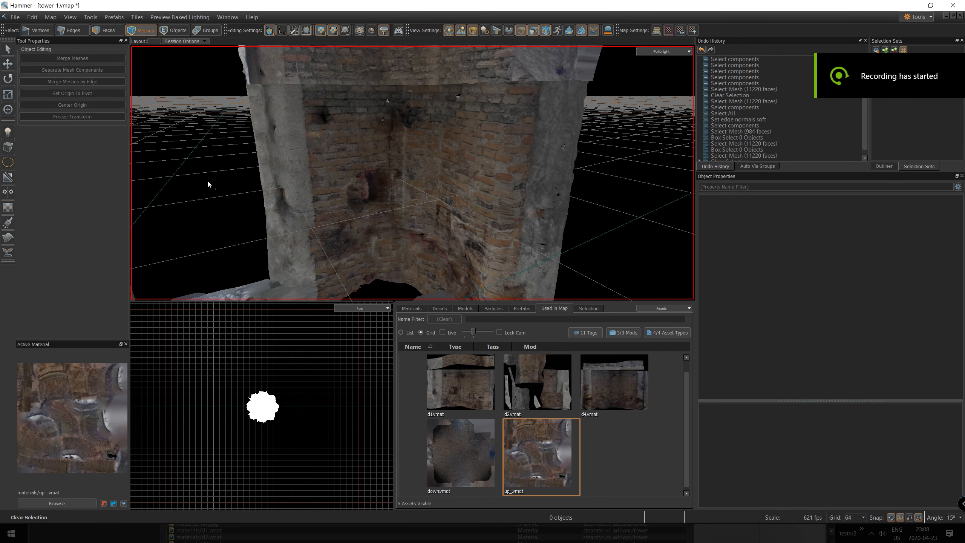
{"action": "left_click", "coordinate": [312, 161]}
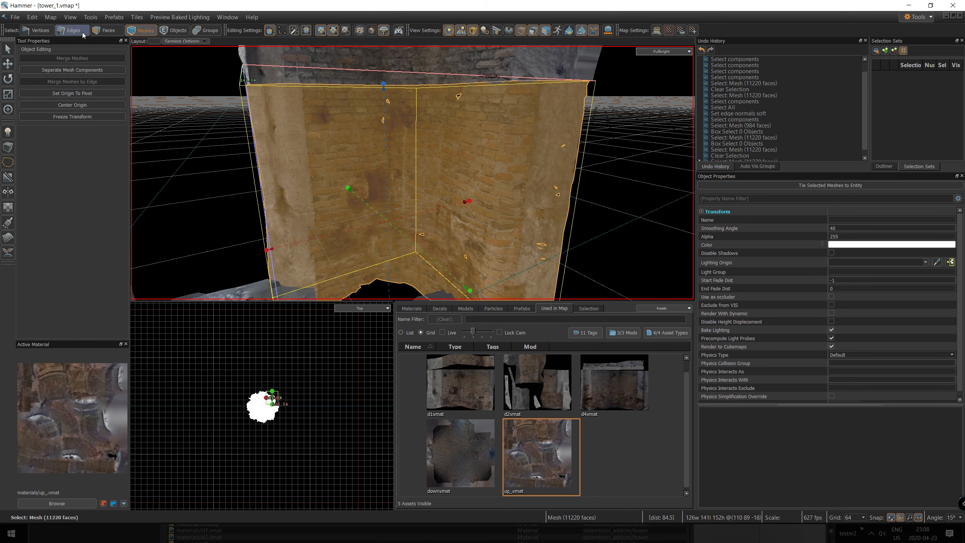
{"action": "left_click", "coordinate": [83, 31]}
{"action": "right_click", "coordinate": [347, 159]}
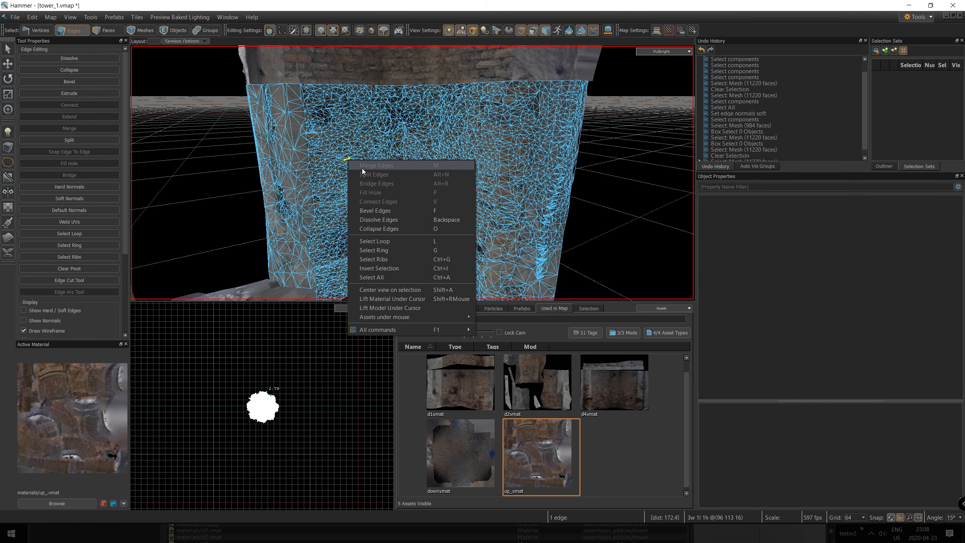
{"action": "left_click", "coordinate": [382, 277]}
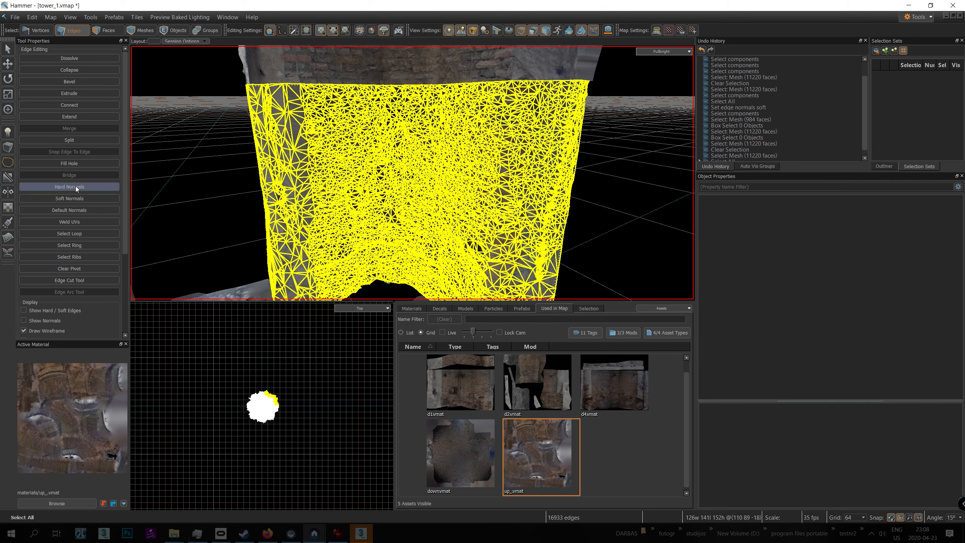
{"action": "left_click", "coordinate": [69, 201]}
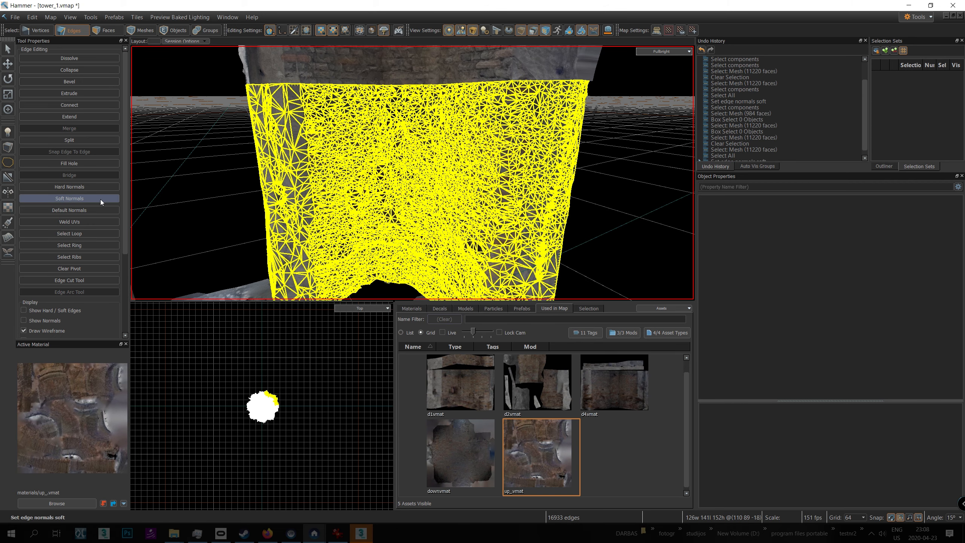
{"action": "left_click", "coordinate": [135, 33]}
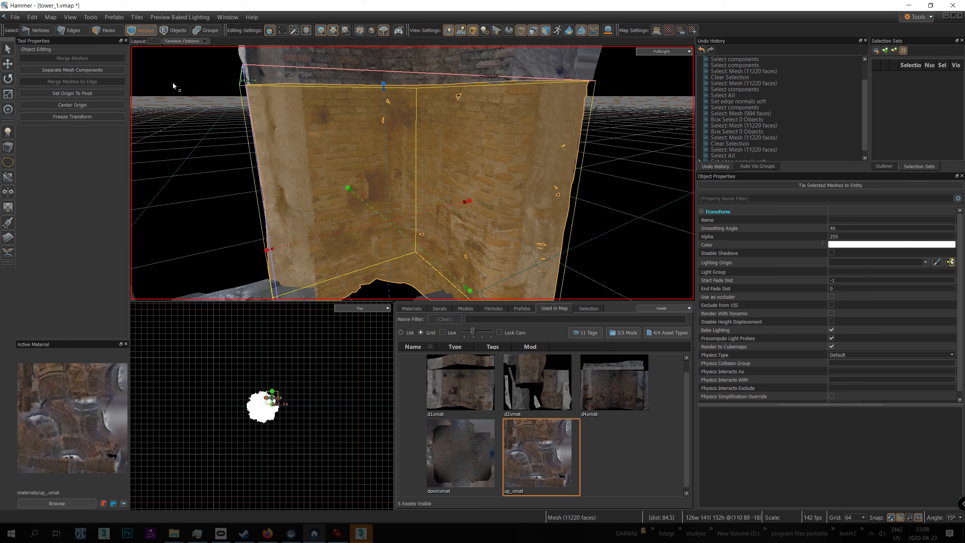
{"action": "left_click", "coordinate": [222, 155]}
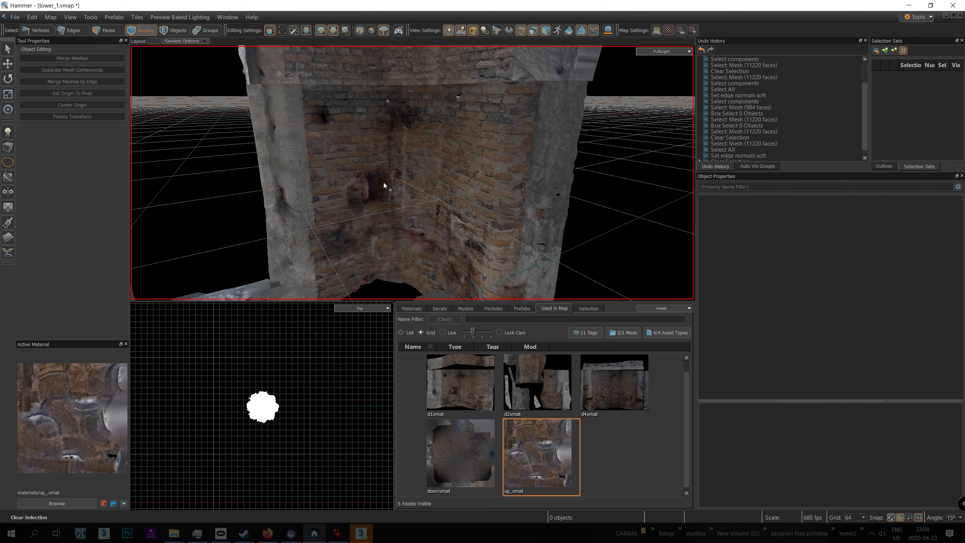
Step: Save and rebuild the tower_1 map using Full Compile with the soft edge normals on the wall
{"action": "key", "text": "F9"}
{"action": "left_click", "coordinate": [424, 287]}
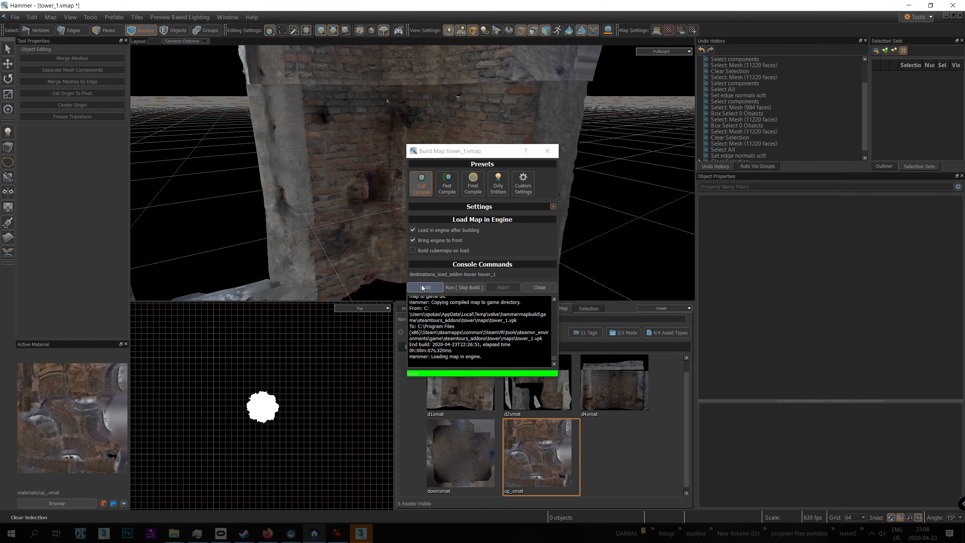
{"action": "left_click", "coordinate": [440, 289]}
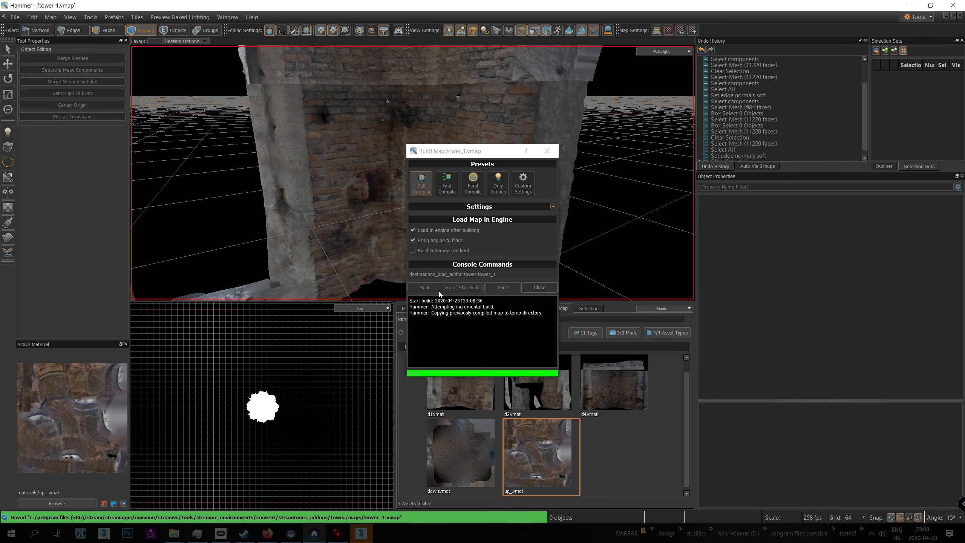